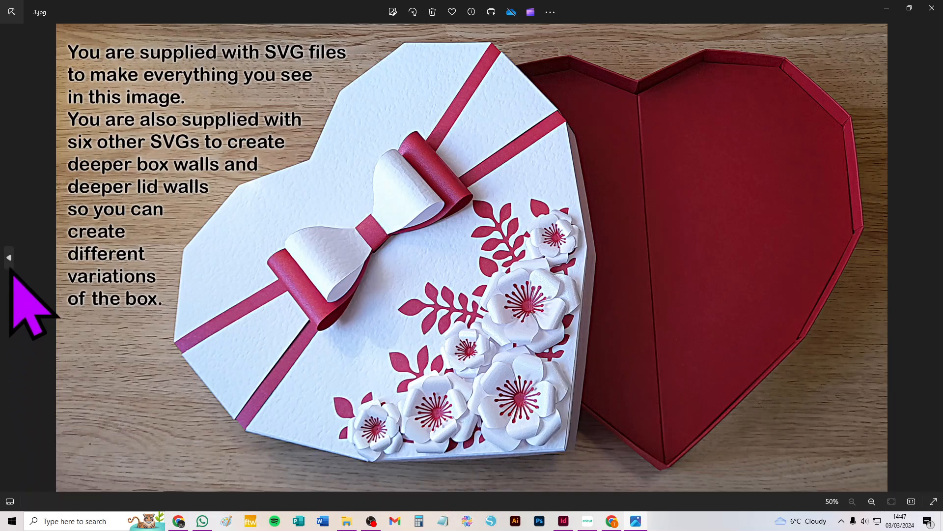
Step: Browse the heart-shaped gift box photos from 1.jpg to 7.jpg, examining the inserts, walls, bow and flowers
left_click(9, 257)
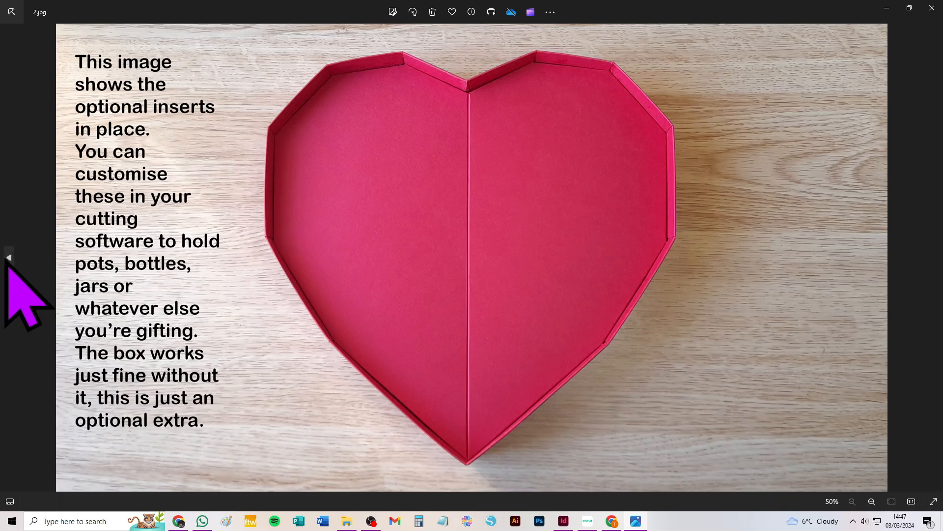
left_click(7, 258)
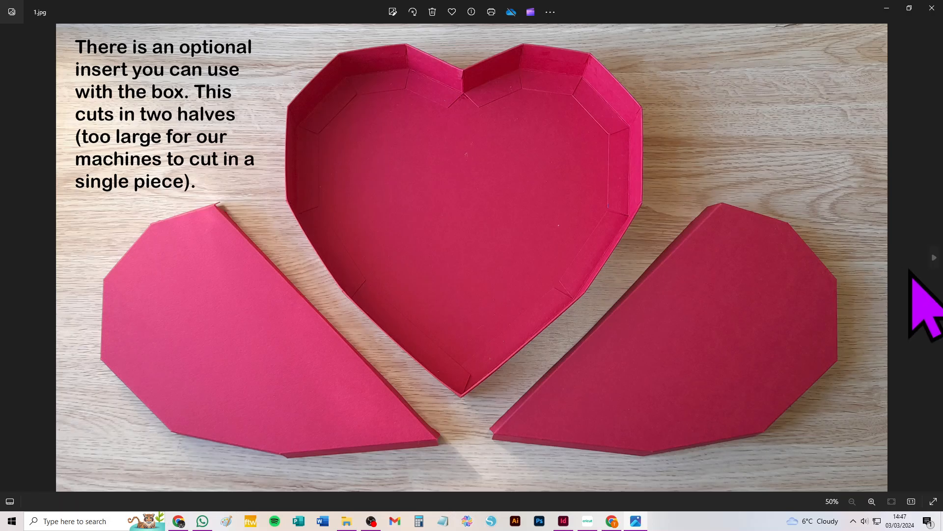
left_click(933, 258)
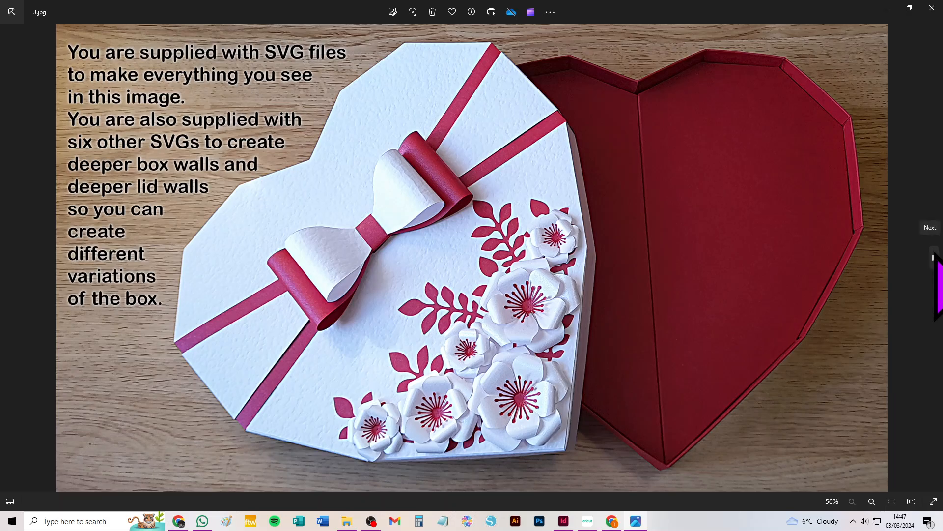
left_click(935, 256)
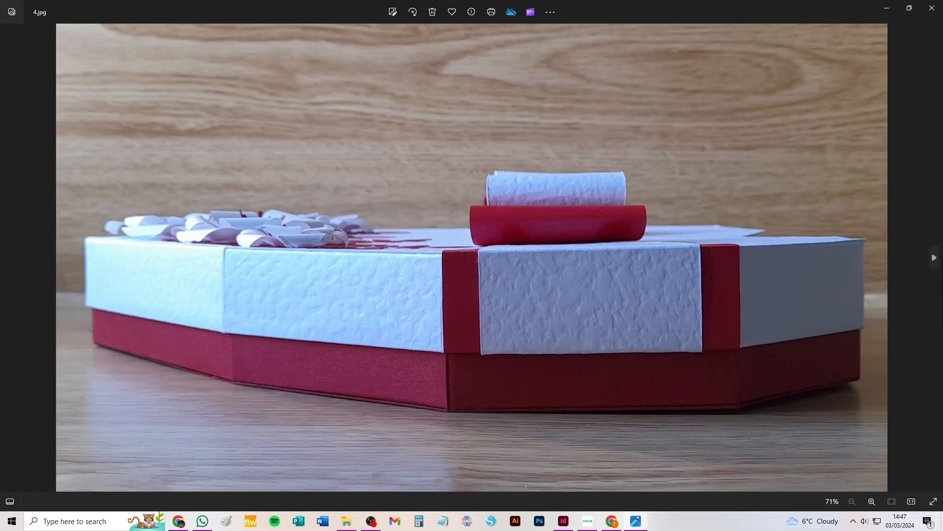
left_click(933, 257)
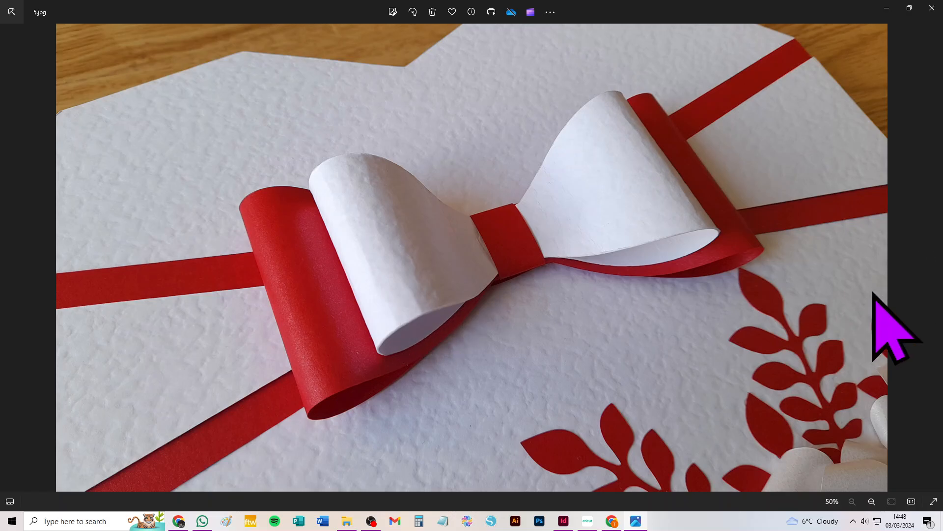
left_click(934, 256)
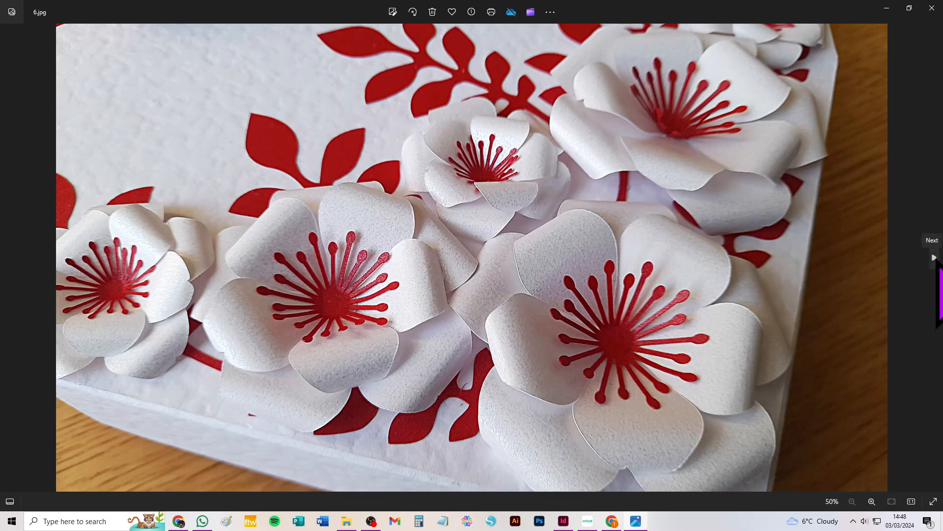
left_click(935, 257)
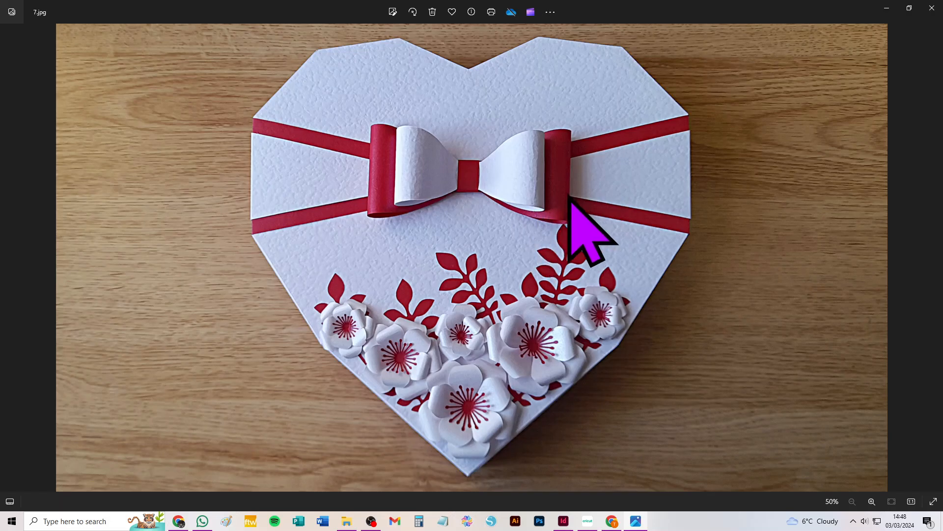
Step: Switch to Cricut Design Space and add the uploaded heart box design with bow, leaves and flowers to the canvas
left_click(589, 520)
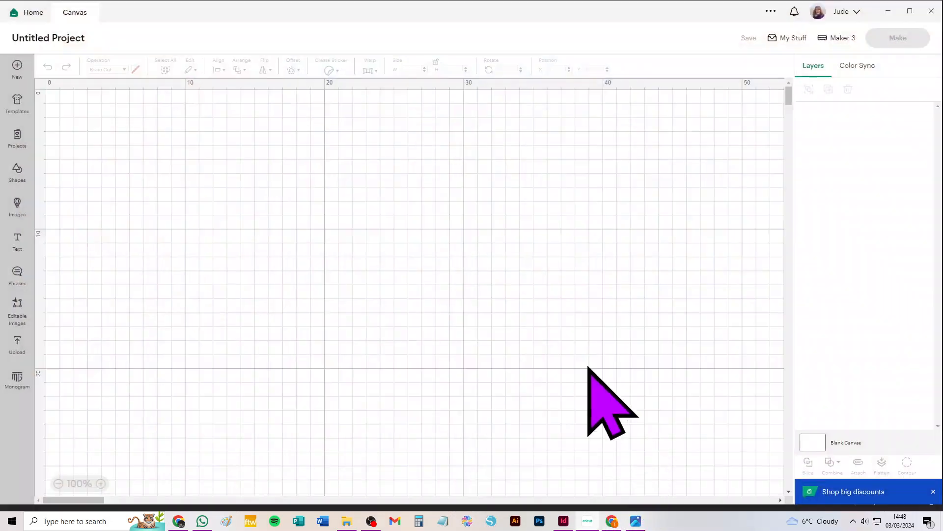
left_click(18, 341)
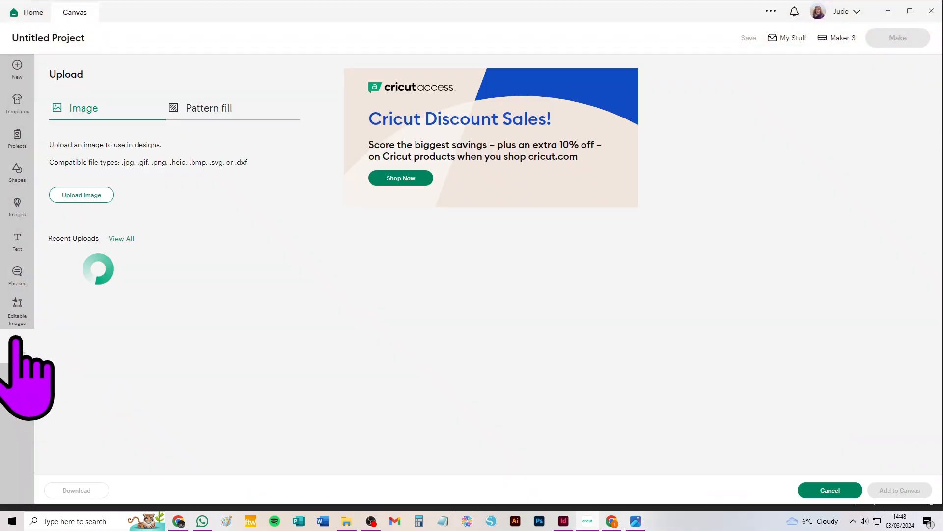
left_click(314, 301)
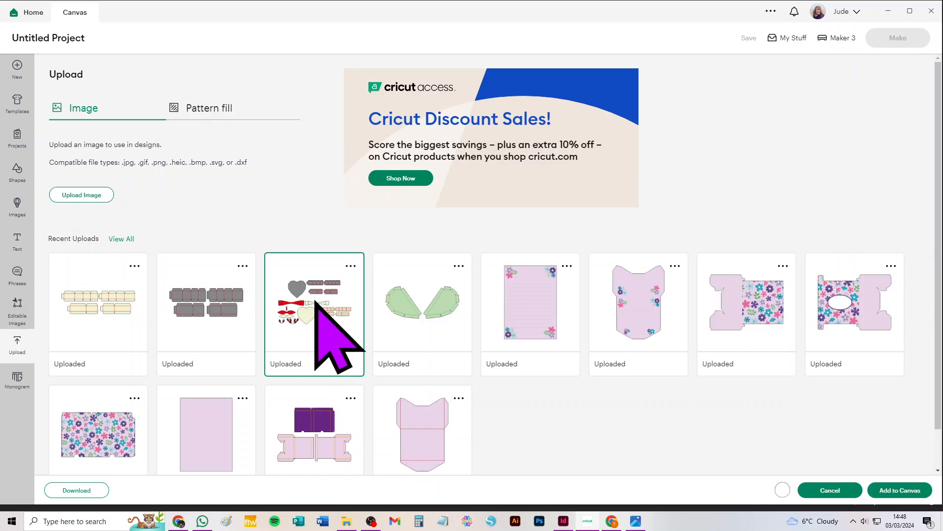
left_click(899, 491)
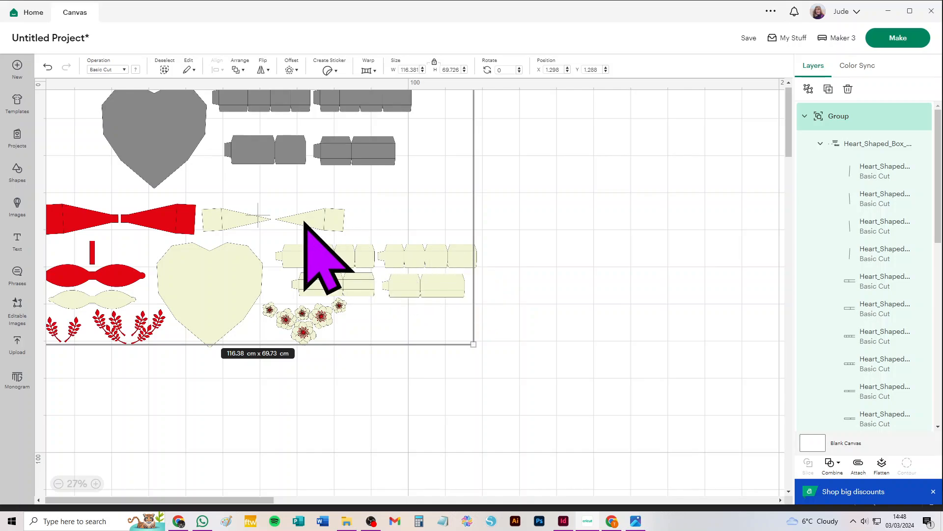
scroll(305, 222, "up", 4)
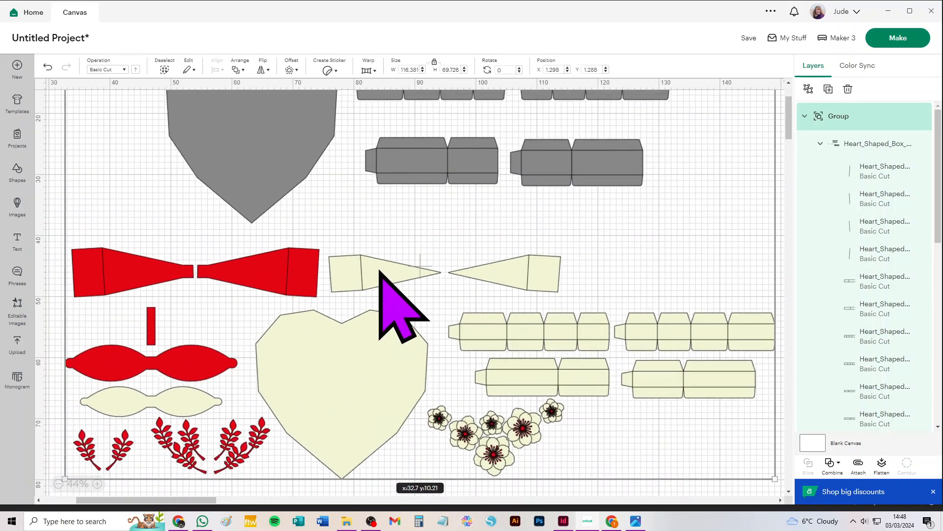
scroll(381, 268, "down", 3)
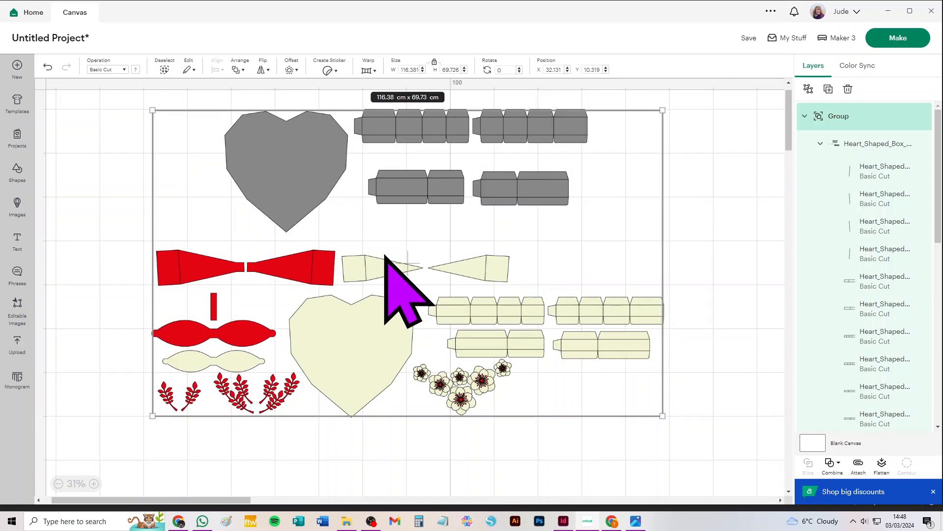
left_click(278, 147)
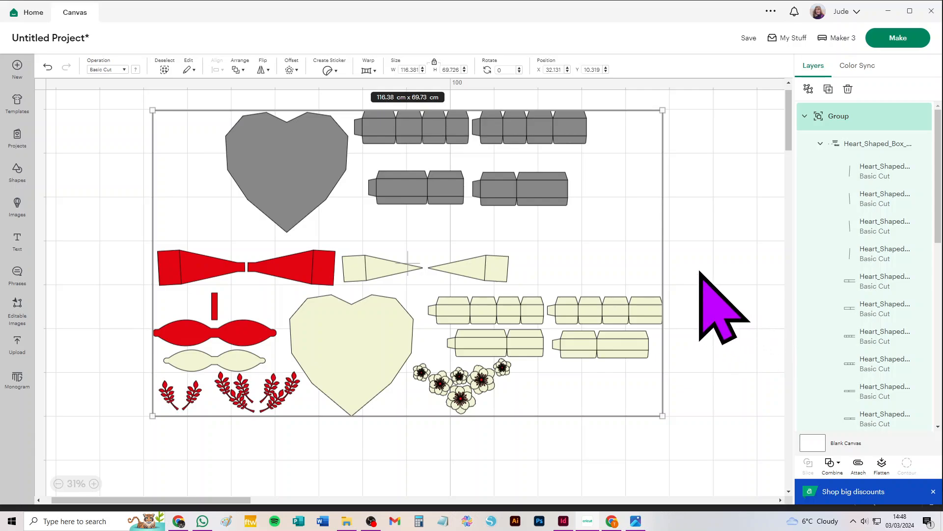
Step: Change the operation of the heart box's fold-line group from Basic Cut to Score
left_click(870, 144)
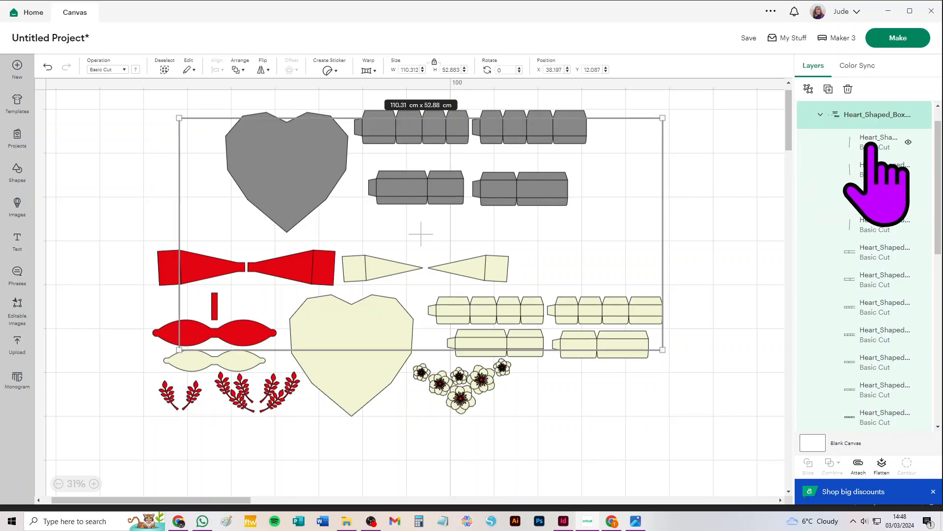
scroll(870, 148, "up", 1)
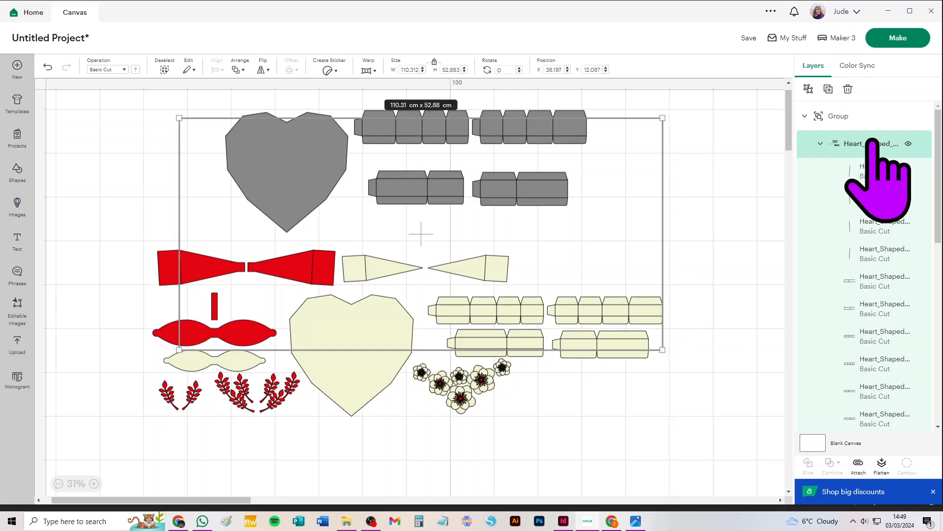
left_click(106, 69)
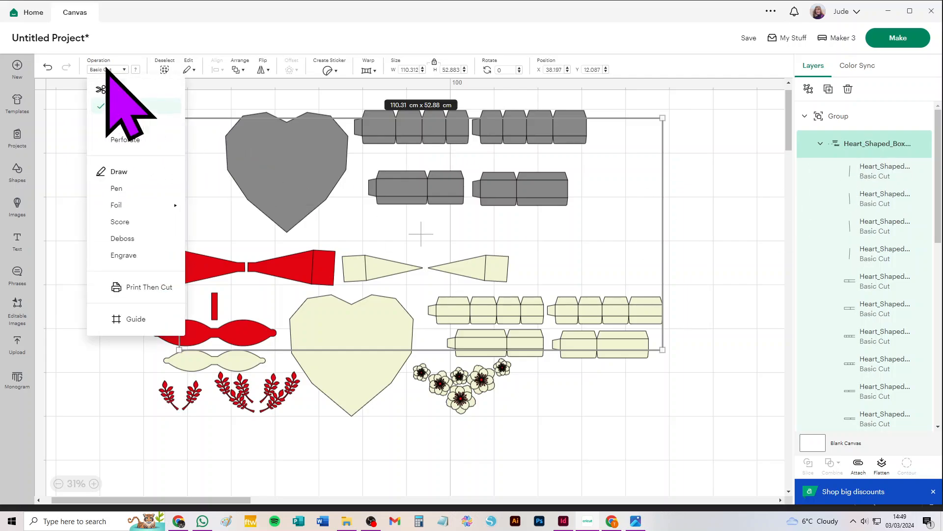
left_click(120, 221)
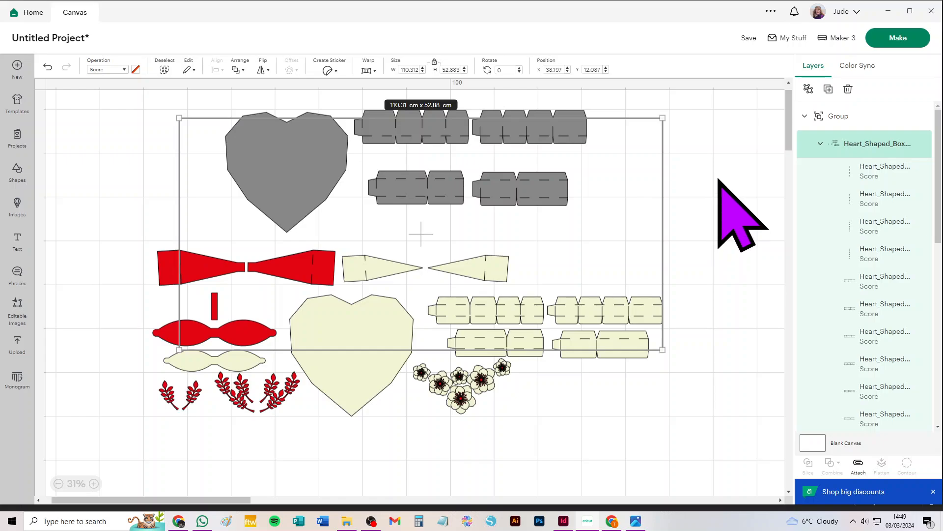
Step: Ungroup the score lines, and do the same for the group holding the Basic Cut box pieces and flowers
left_click(808, 87)
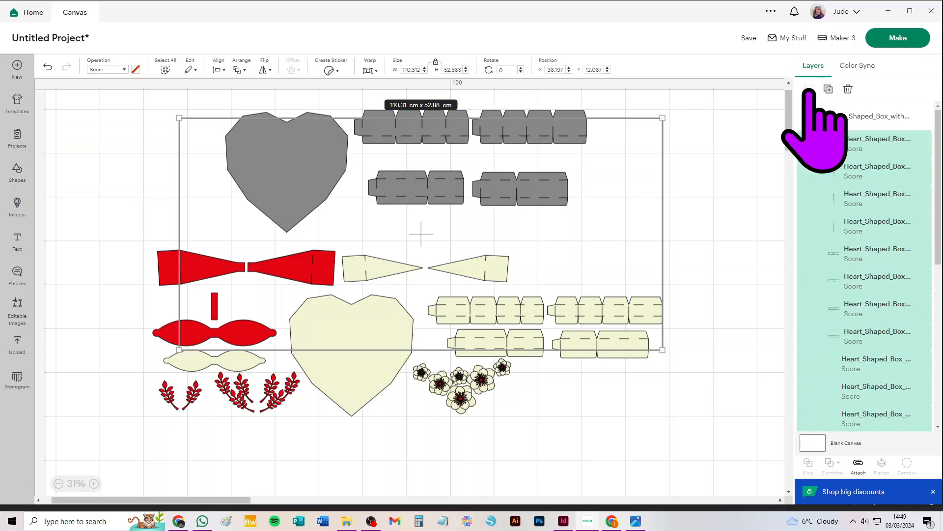
scroll(882, 331, "down", 10)
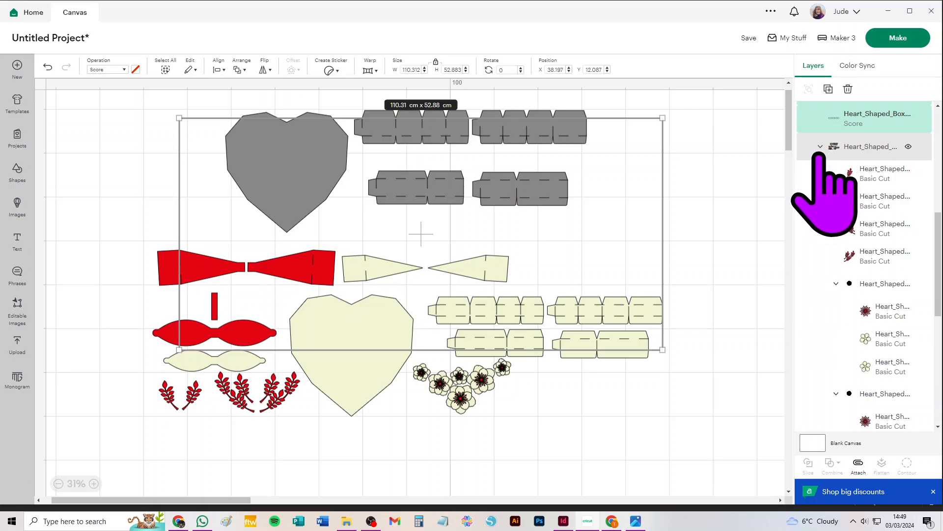
left_click(820, 147)
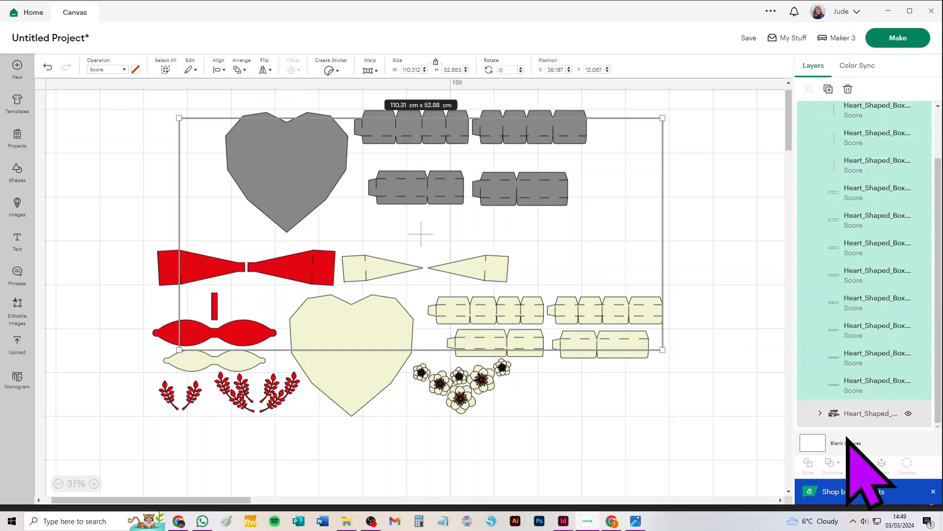
left_click(820, 413)
scroll(874, 295, "down", 5)
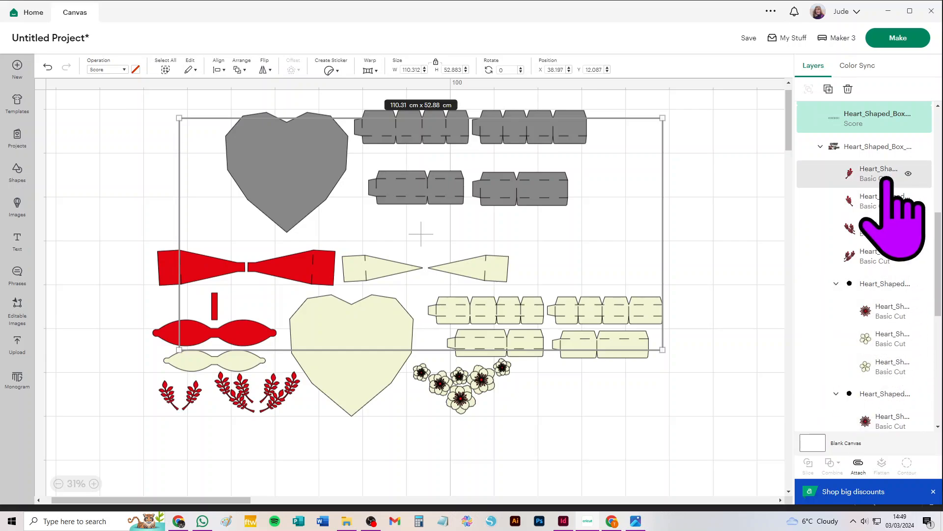
left_click(871, 147)
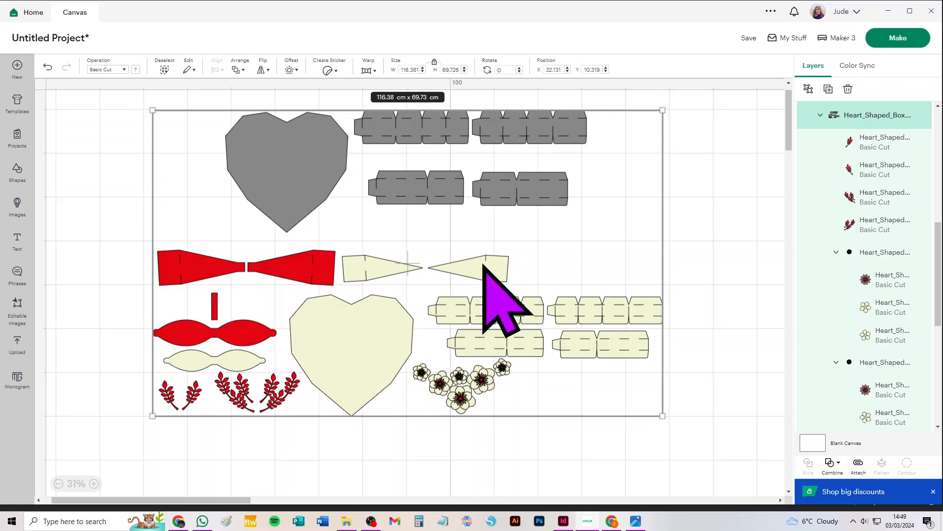
left_click(809, 88)
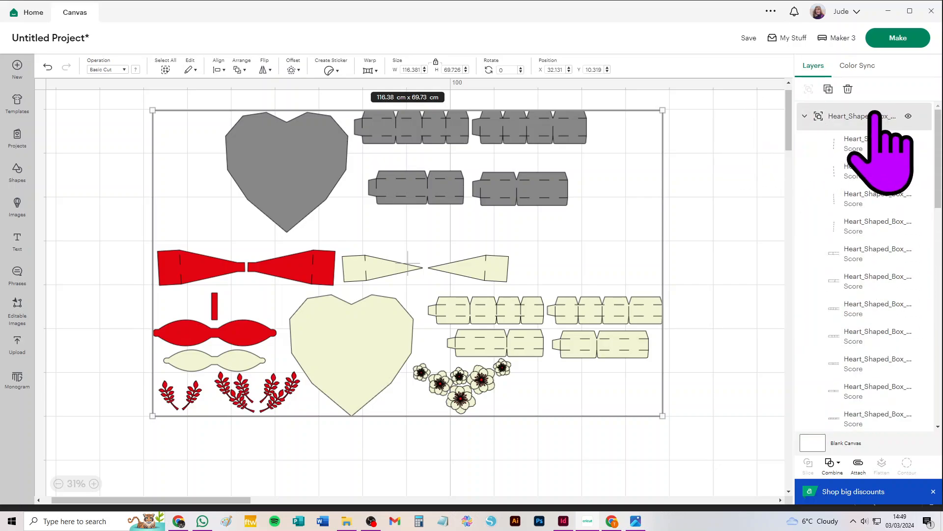
Step: Select the entire heart box design and ungroup it once more into separate layers
left_click(854, 115)
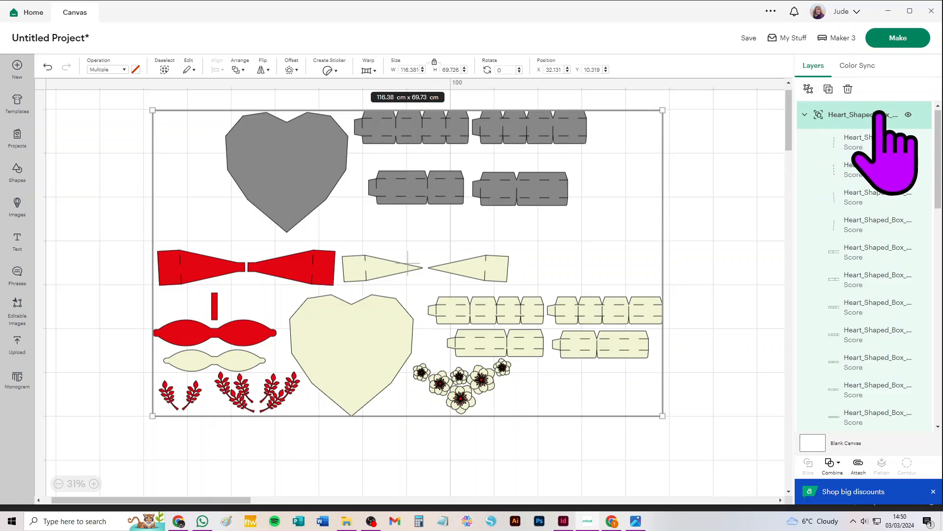
left_click(718, 120)
left_click_drag(737, 98, 133, 439)
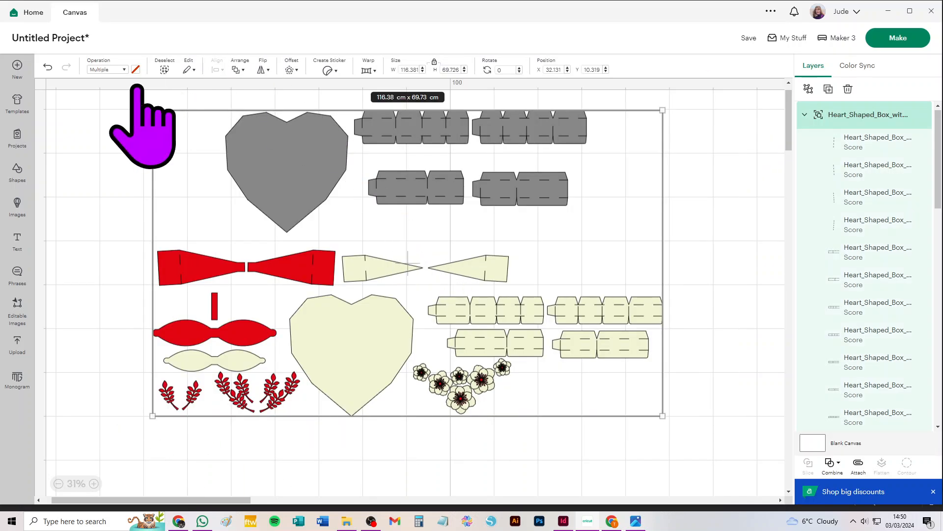
left_click(90, 134)
left_click(165, 69)
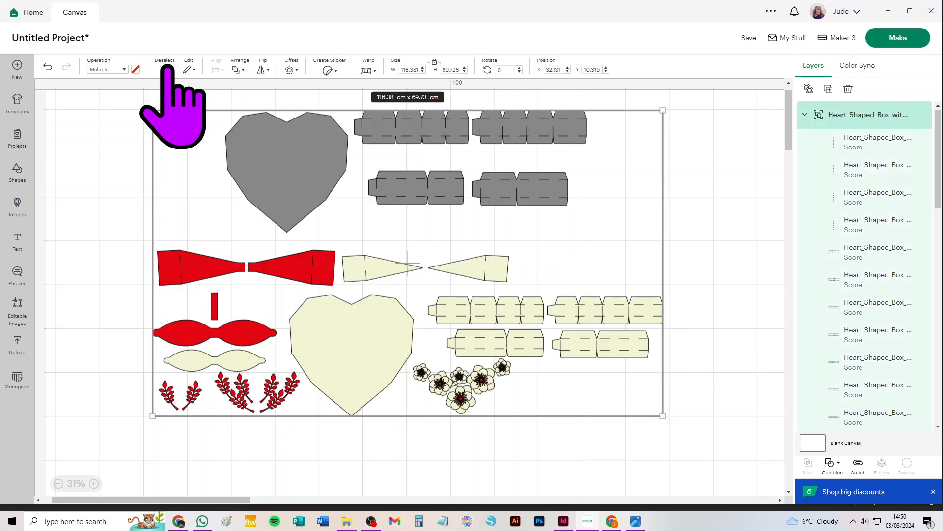
left_click(104, 135)
key("ctrl+a")
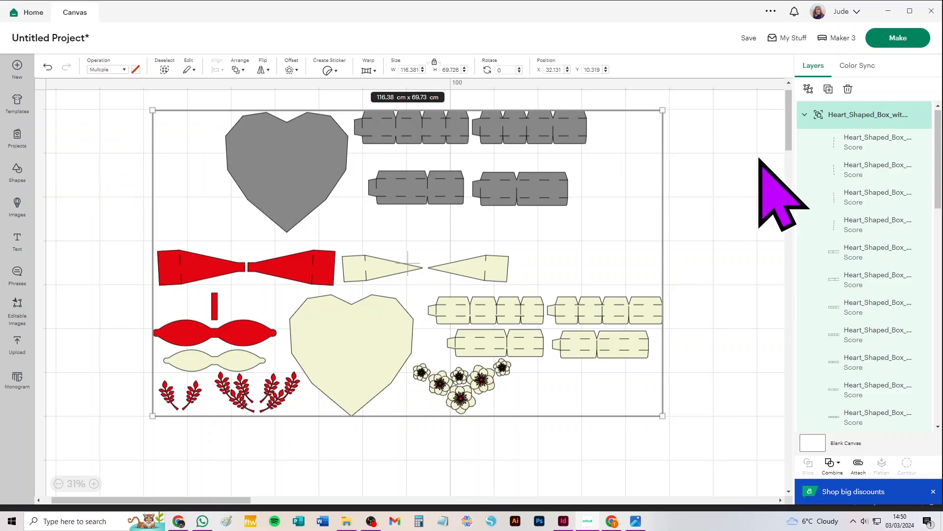
left_click(808, 89)
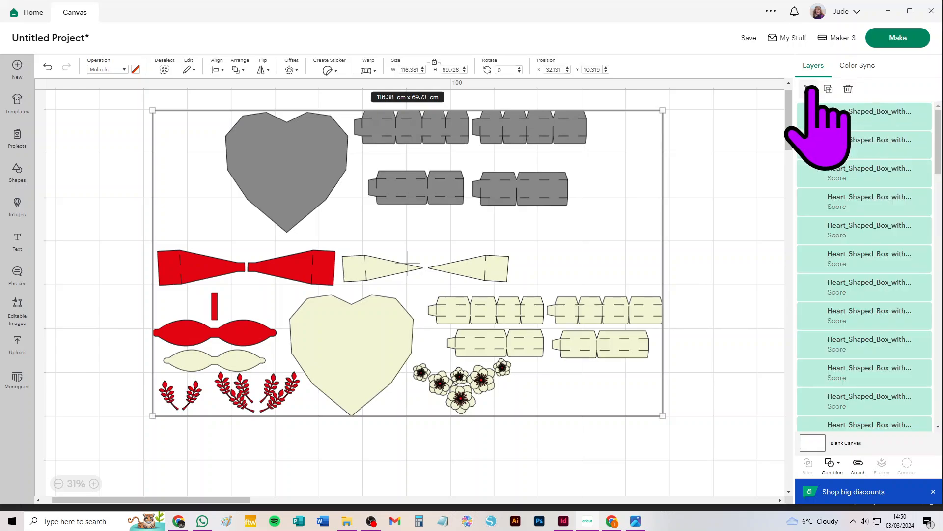
Step: Attach the score lines to the upper-right grey box wall and move the wall aside to about X 117 cm, Y 9.7 cm
left_click(730, 126)
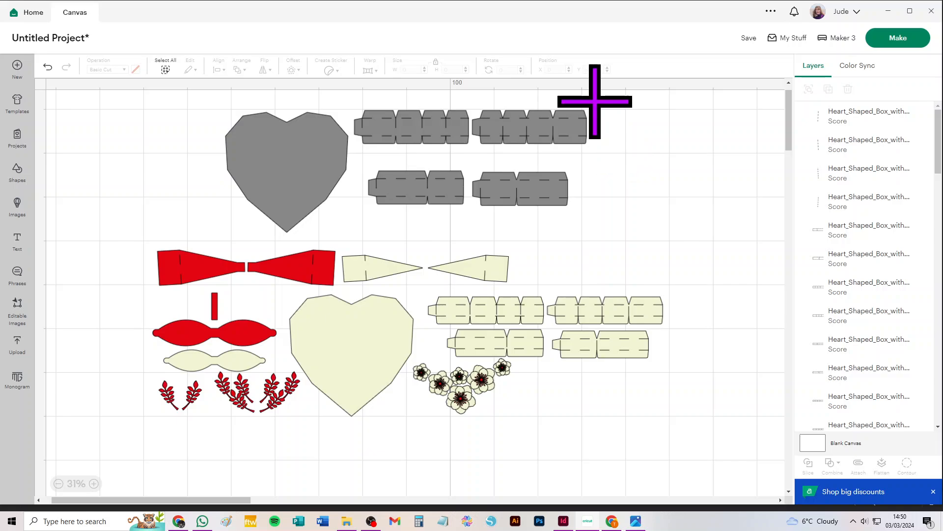
left_click_drag(557, 117, 480, 149)
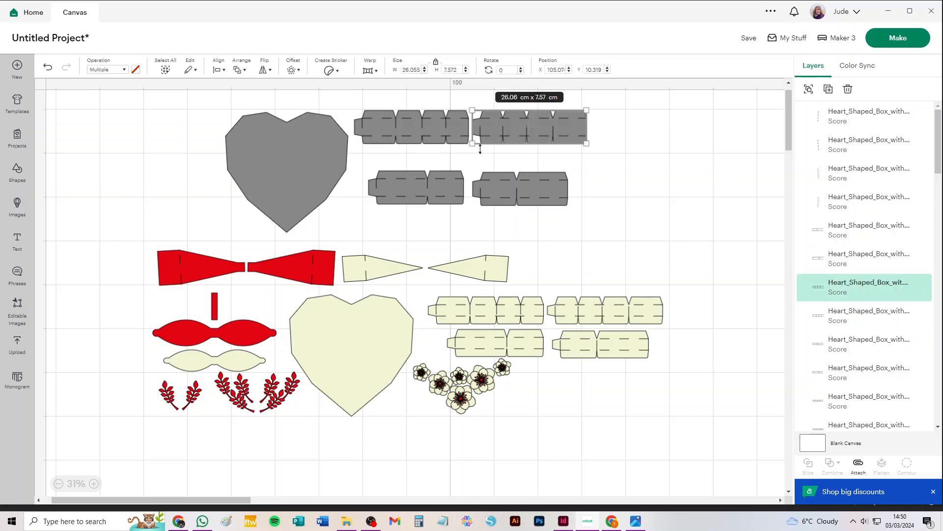
left_click(859, 463)
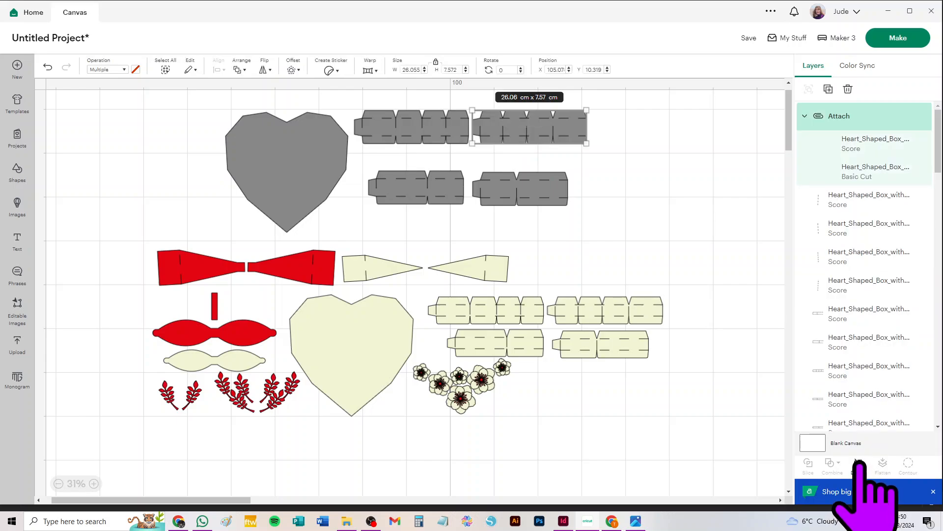
left_click_drag(545, 127, 564, 125)
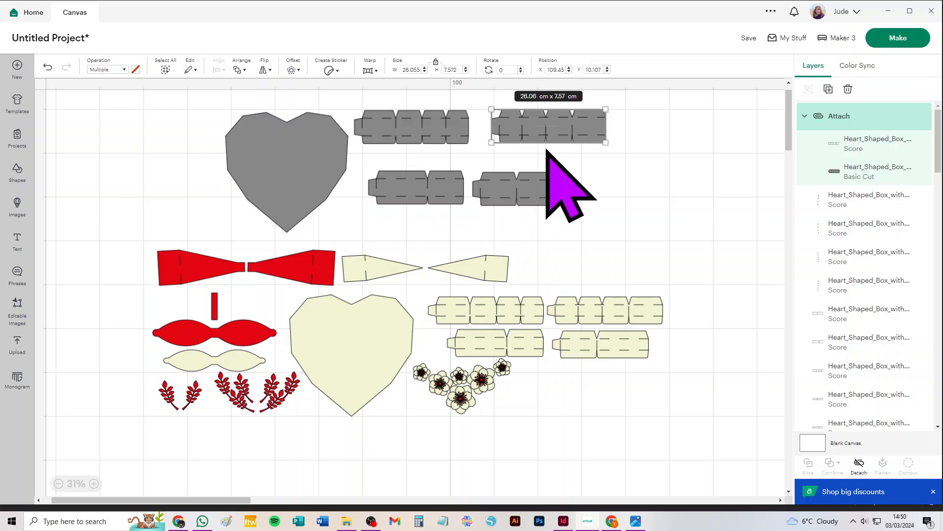
left_click_drag(560, 129, 593, 128)
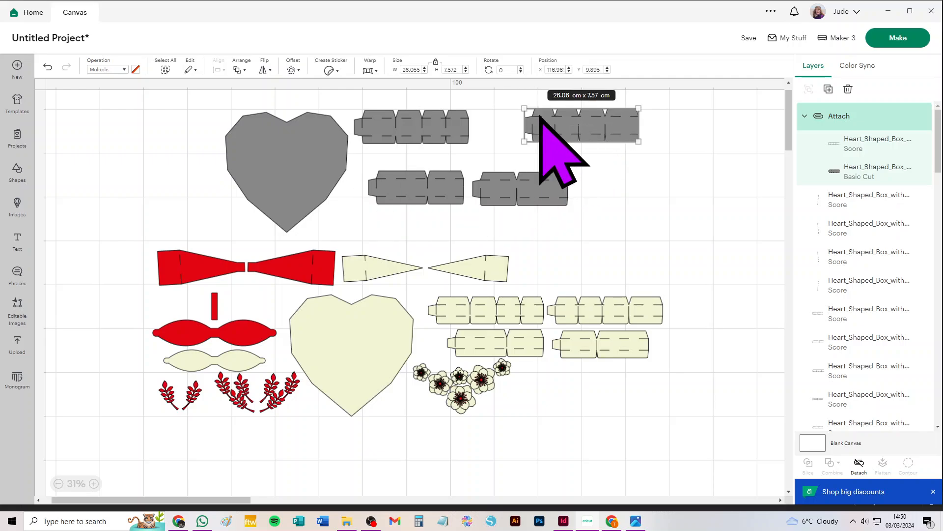
Step: Attach the score lines to the upper-left grey box wall and move the wall to about X 87 cm, Y 9 cm
left_click_drag(485, 99, 418, 155)
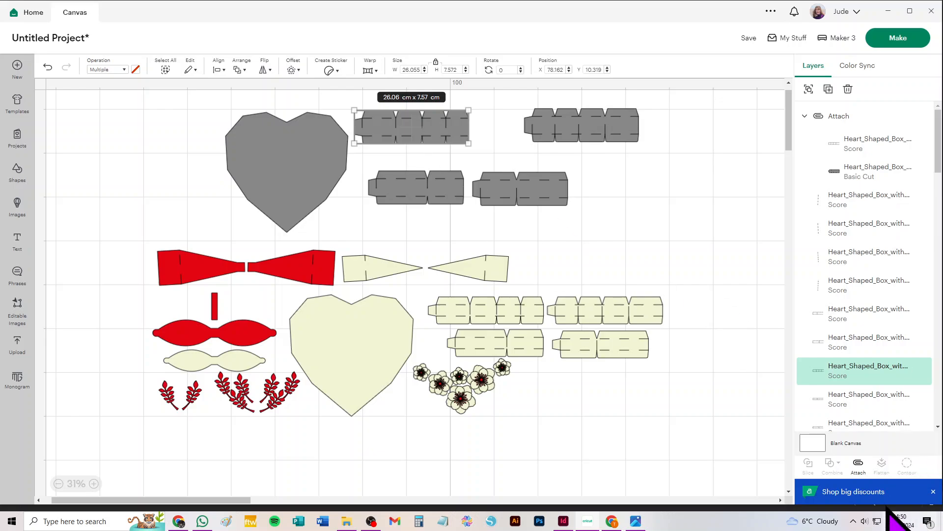
left_click(858, 464)
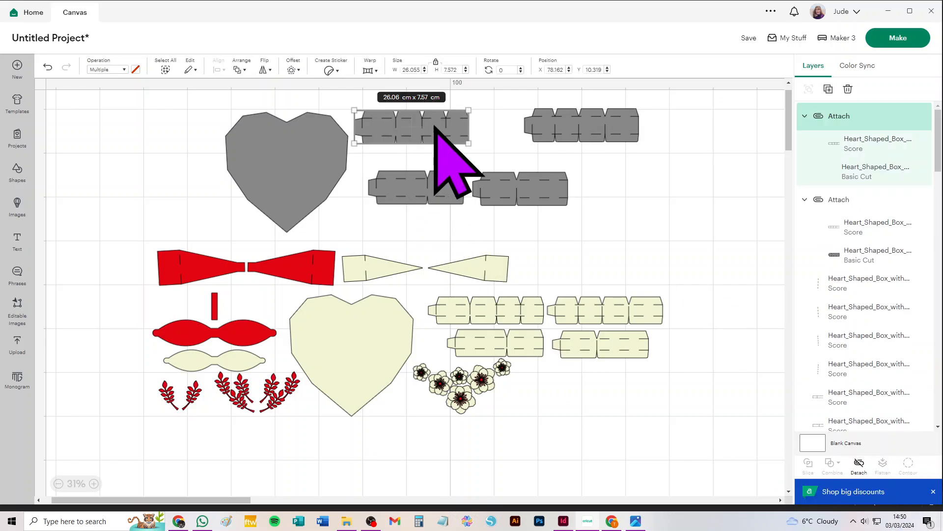
left_click(502, 121)
left_click_drag(438, 128, 476, 122)
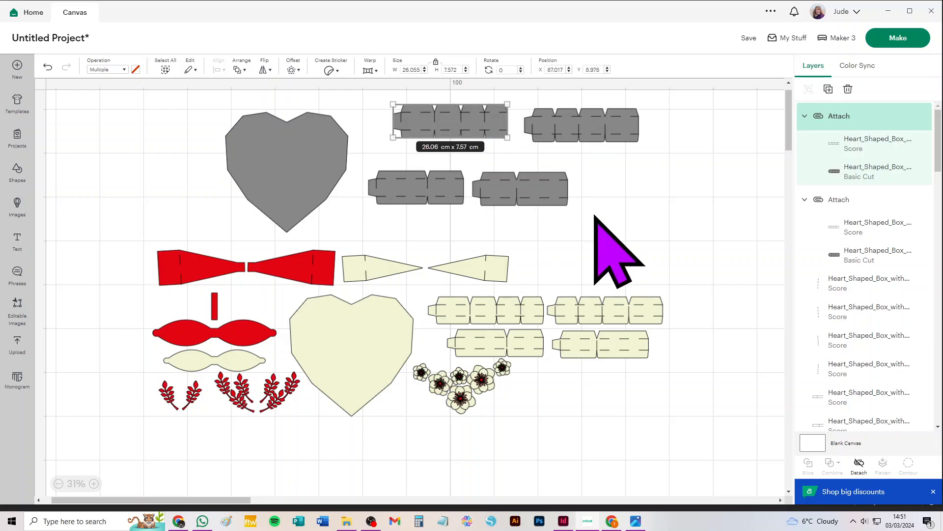
Step: Attach the matching score lines to each of the two lower grey box walls, undoing any accidental deletion
left_click_drag(597, 159, 479, 202)
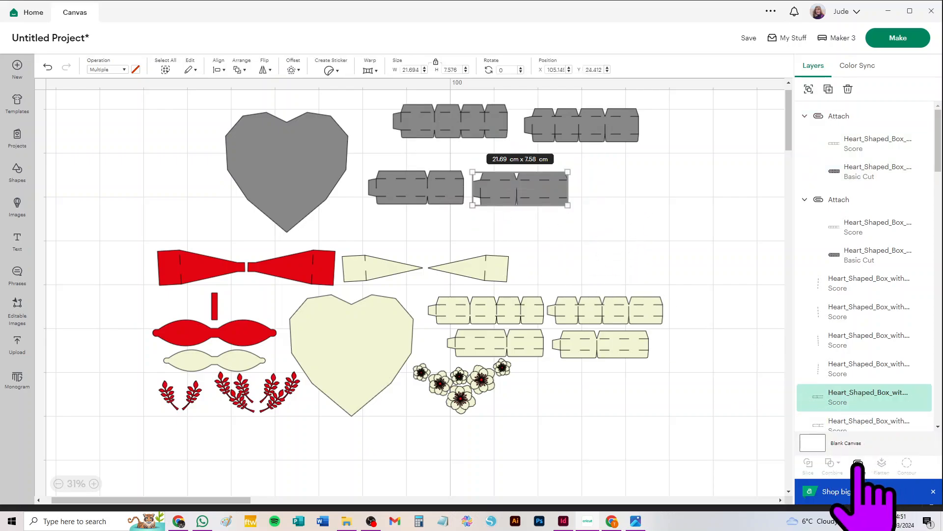
left_click(858, 464)
left_click_drag(363, 214, 415, 172)
key("Delete")
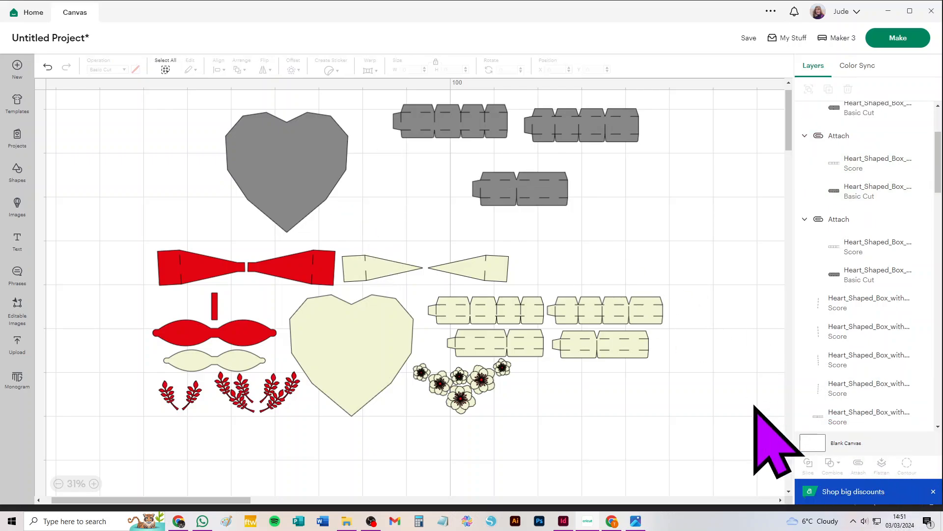
key("ctrl+z")
Step: Move the two lower grey walls up beneath the other walls and the grey heart to about X 54.8 cm, Y 5.8 cm
left_click_drag(528, 189, 568, 161)
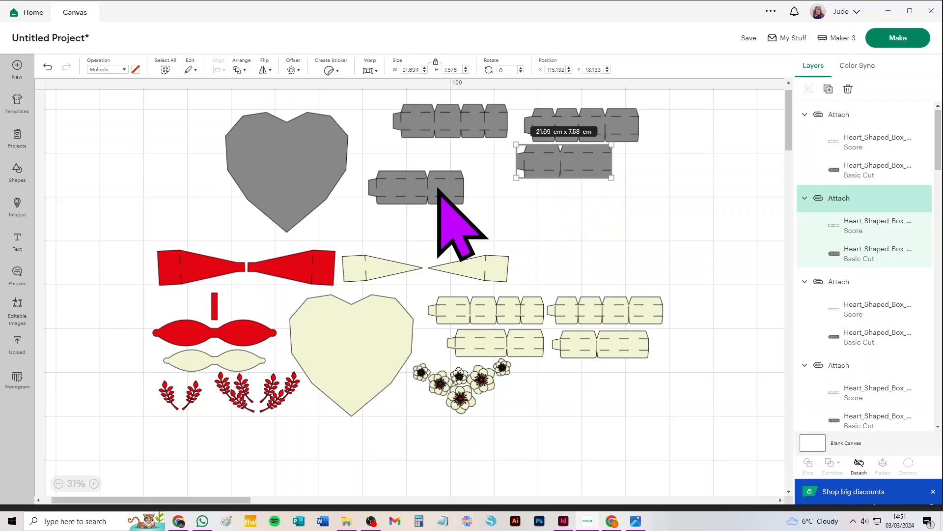
left_click_drag(438, 185, 472, 160)
left_click_drag(309, 155, 335, 135)
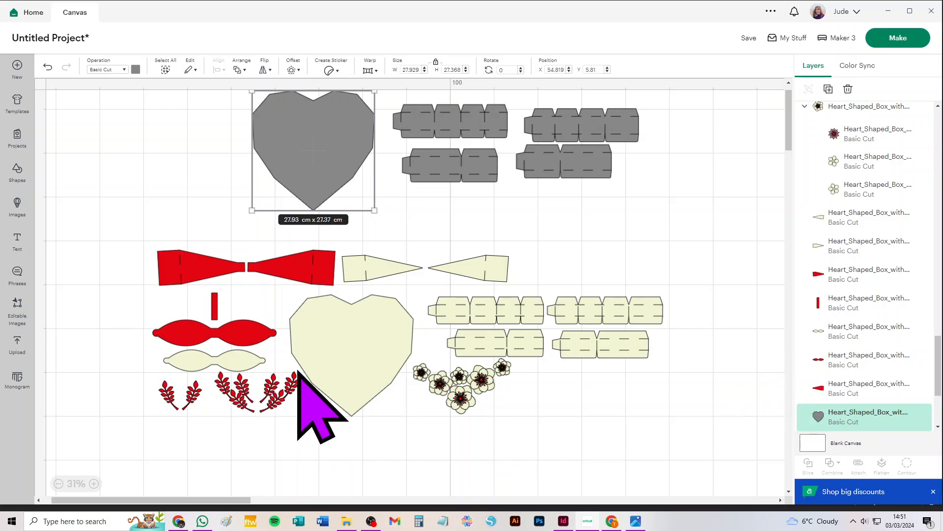
Step: Spread out the small bow pieces, red leaf sprigs, flowers and cream heart, placing the heart at about X 69.5 cm, Y 69.9 cm
left_click_drag(118, 307, 149, 337)
left_click_drag(143, 431, 174, 429)
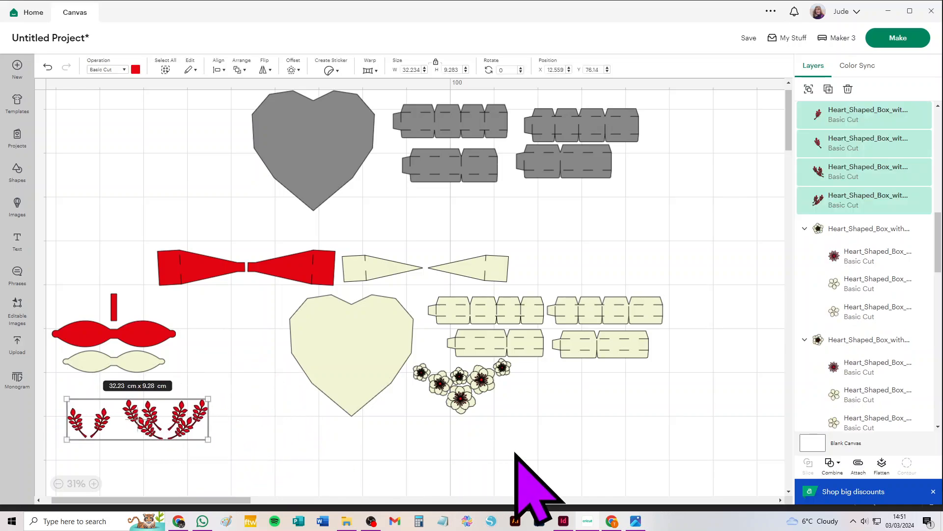
left_click_drag(517, 451, 413, 362)
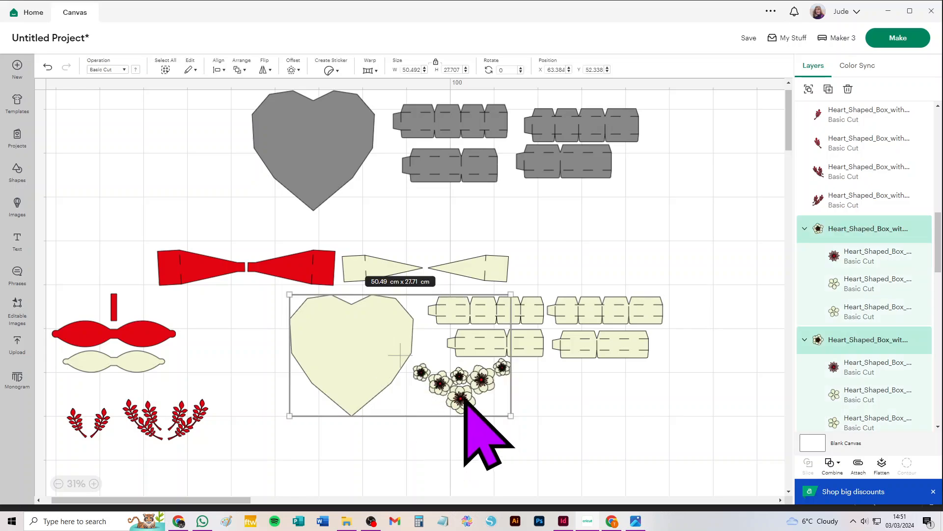
left_click(511, 426)
left_click_drag(556, 421, 412, 357)
left_click_drag(483, 393, 289, 454)
left_click_drag(351, 361, 377, 438)
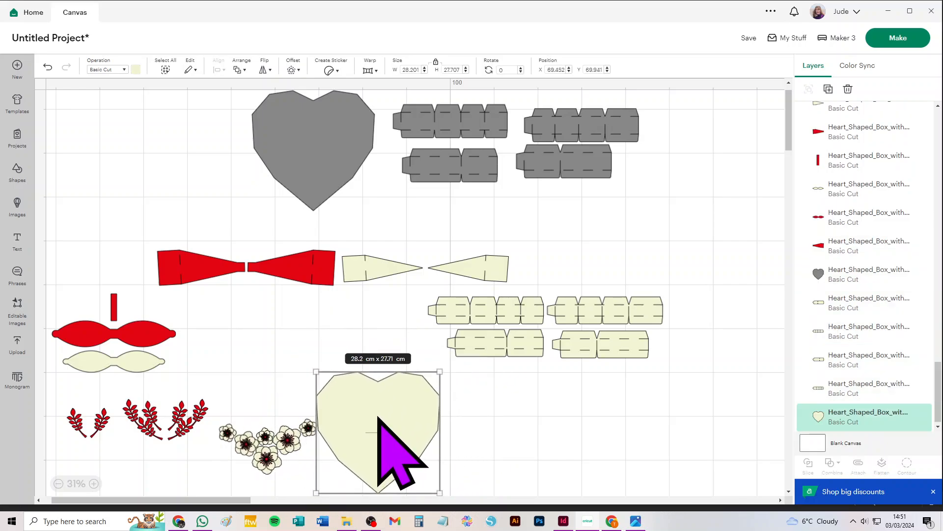
Step: Attach the score lines to each of the two large red ribbon pieces
left_click_drag(132, 219, 217, 299)
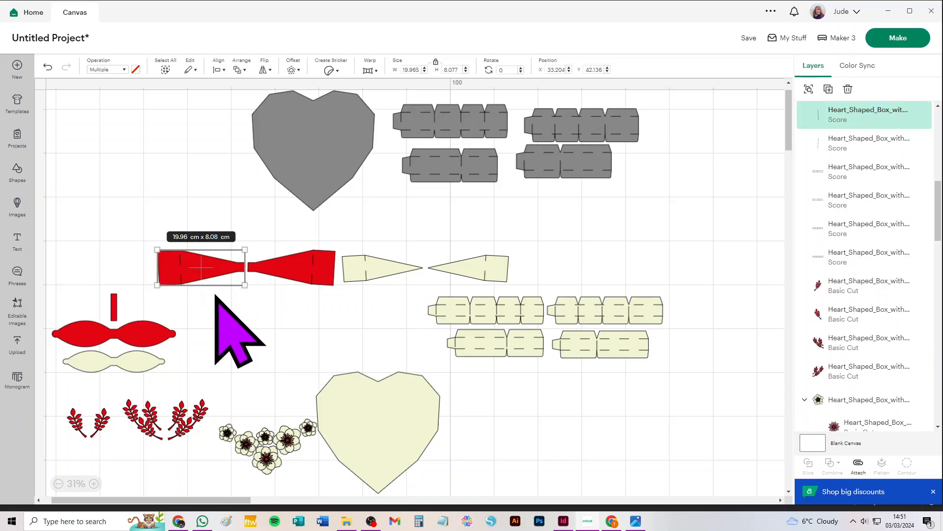
left_click(859, 463)
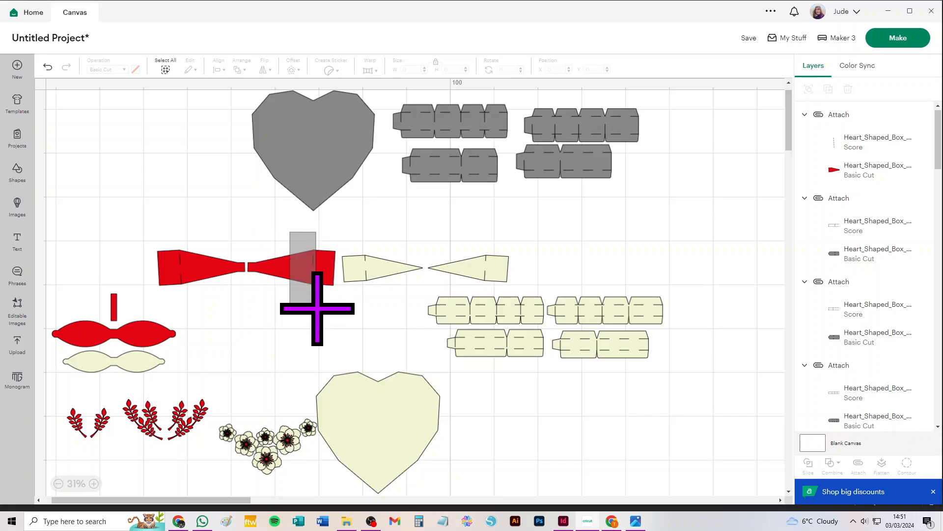
left_click_drag(317, 309, 292, 267)
left_click(859, 464)
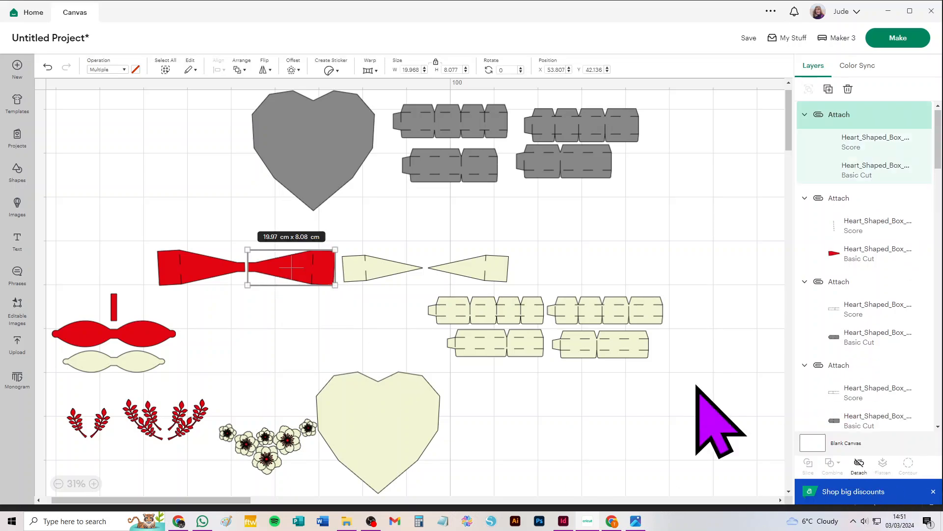
Step: Attach the score lines to each of the two tapered cream ribbon pieces
left_click(354, 237)
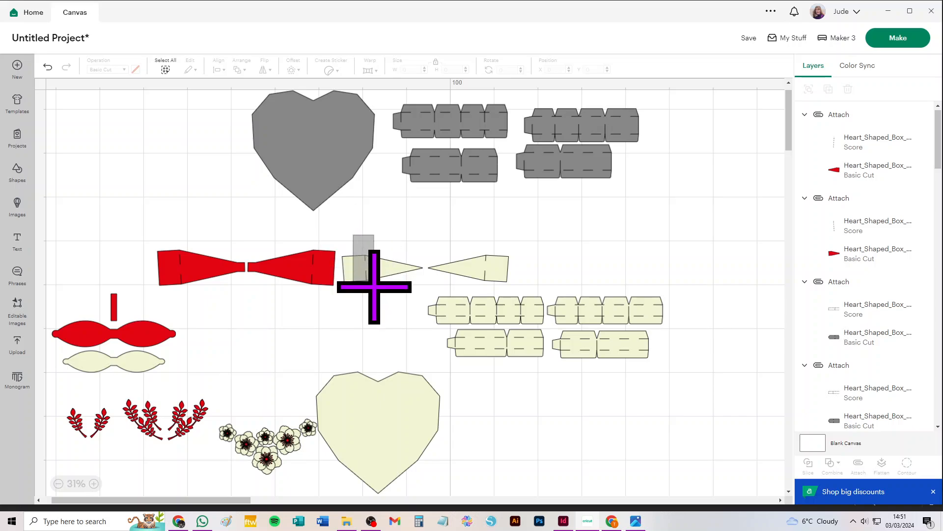
left_click_drag(375, 286, 382, 304)
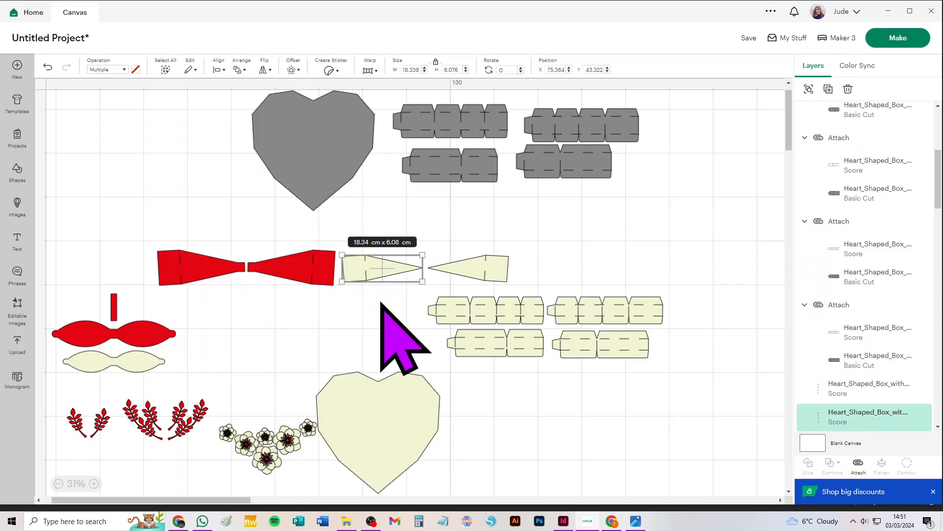
left_click(859, 465)
left_click_drag(518, 223, 464, 287)
left_click(859, 464)
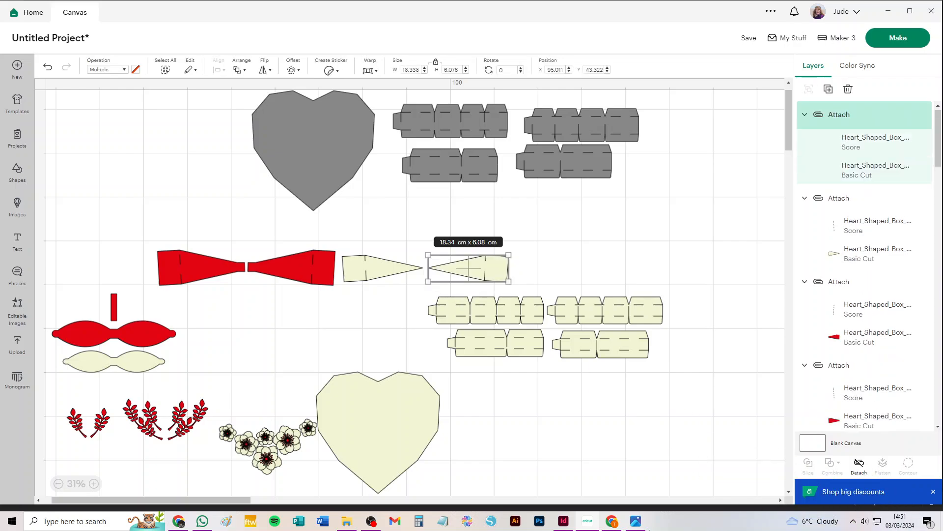
Step: Switch to the photo 7.jpg to examine the finished heart box, and return to Cricut Design Space
left_click(637, 524)
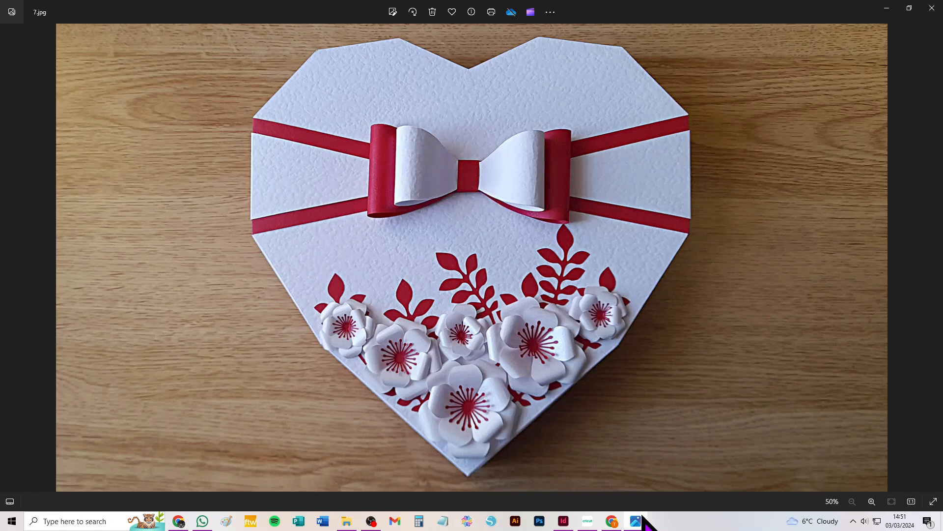
left_click(588, 522)
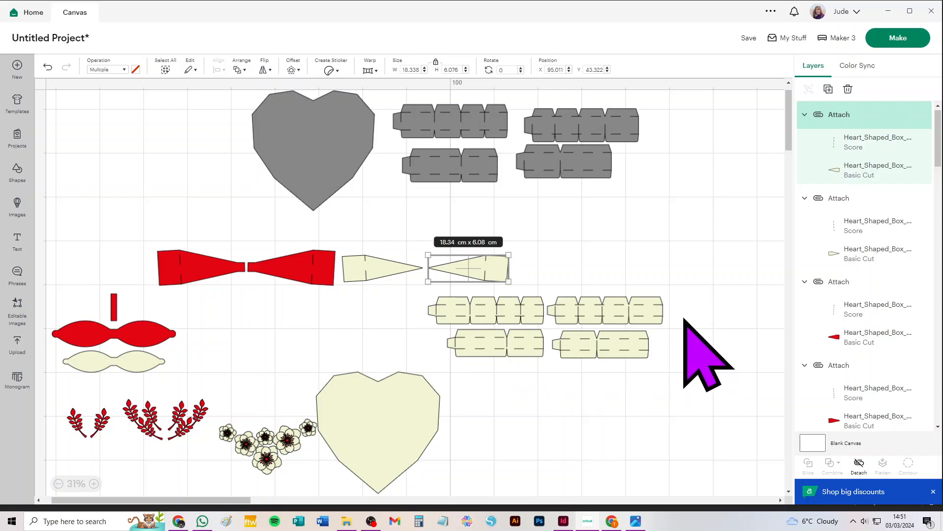
Step: Attach the matching score lines to each of the four cream box walls and clear the selection
left_click(570, 312)
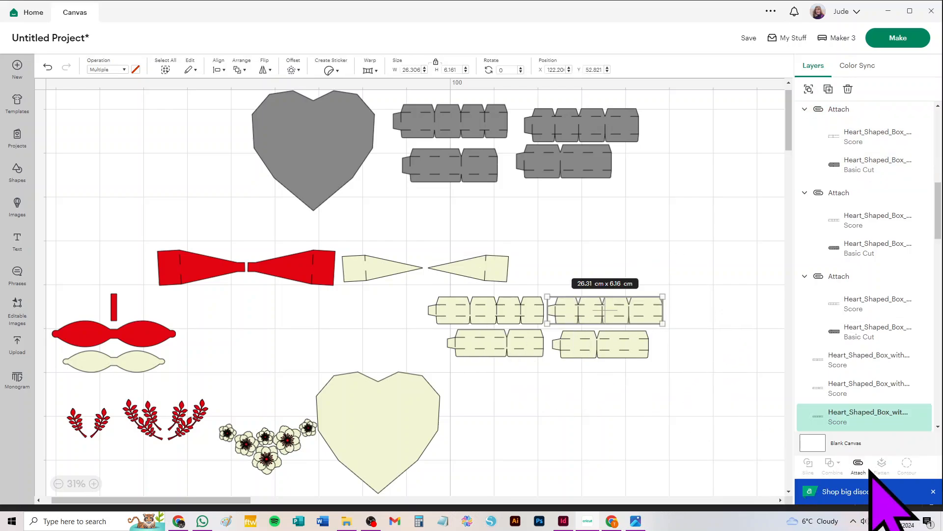
left_click(459, 310)
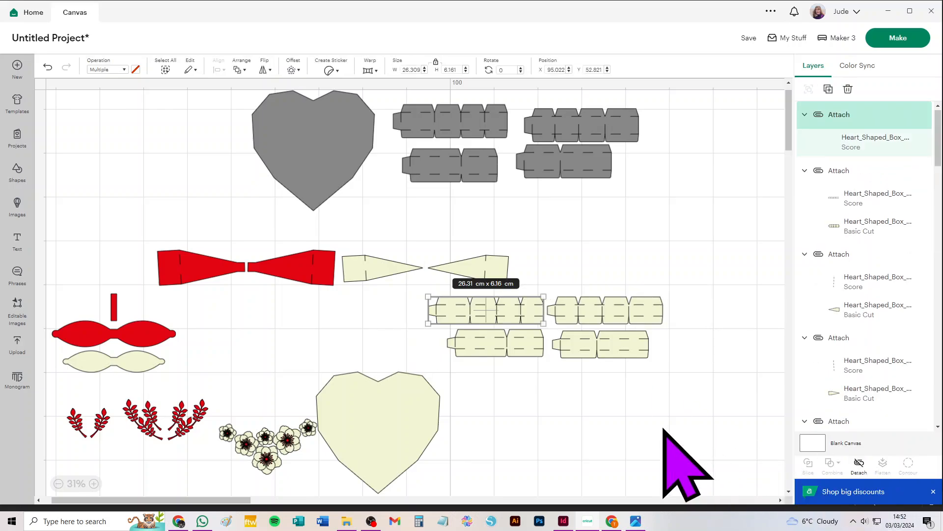
left_click_drag(676, 381, 568, 333)
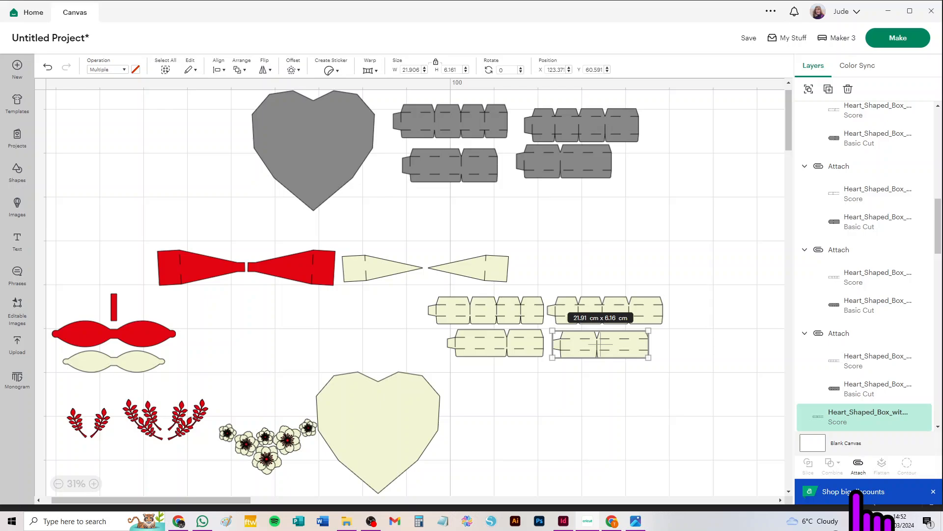
left_click(859, 464)
left_click_drag(401, 334, 484, 359)
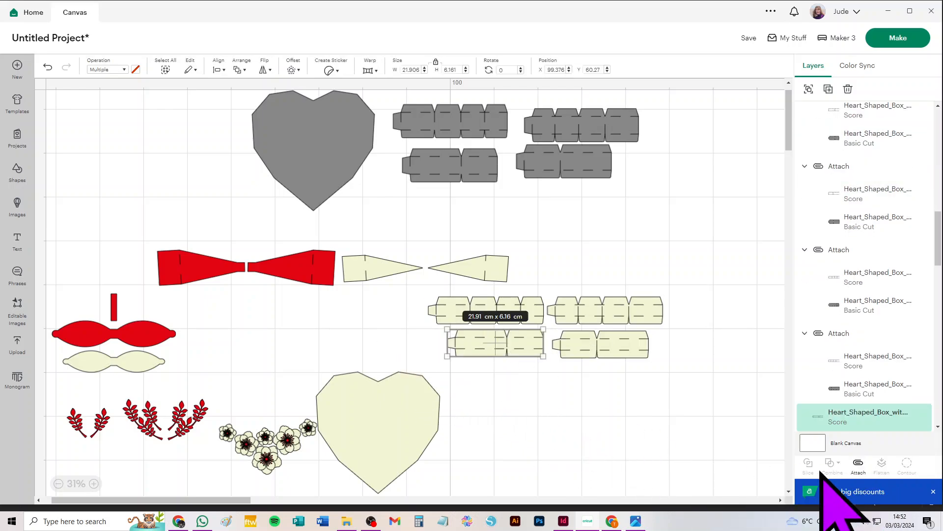
left_click(859, 463)
left_click(628, 412)
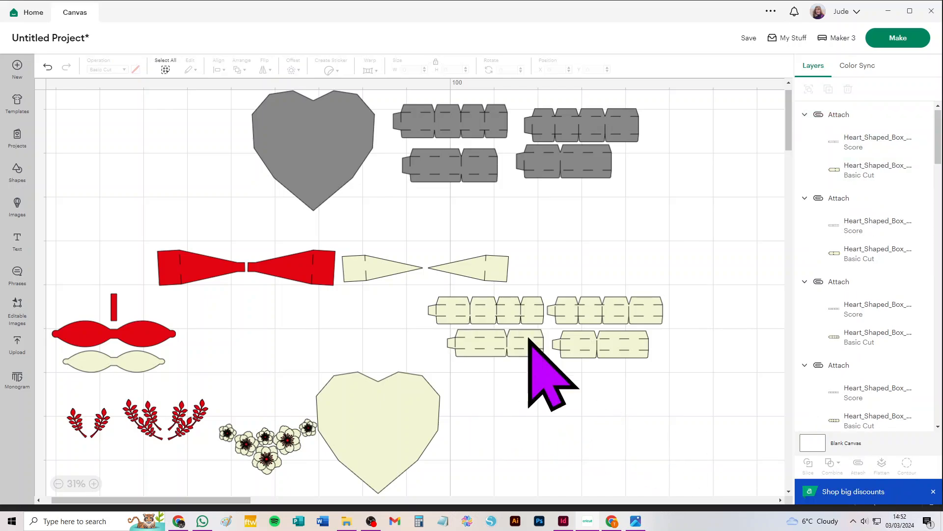
Step: Open the mat preparation without saving the project and set the first mat's material size to 30.5 cm x 30.5 cm
left_click(909, 38)
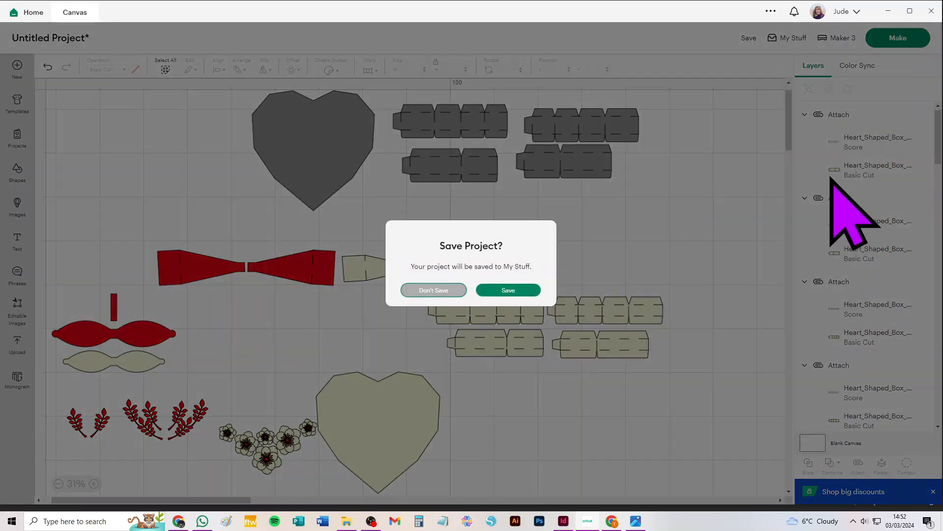
left_click(434, 290)
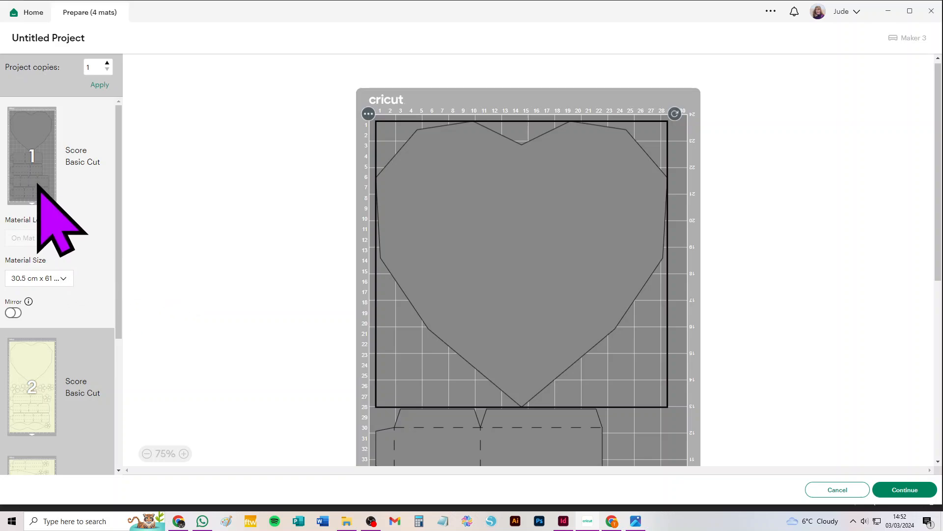
left_click(51, 278)
scroll(73, 337, "down", 3)
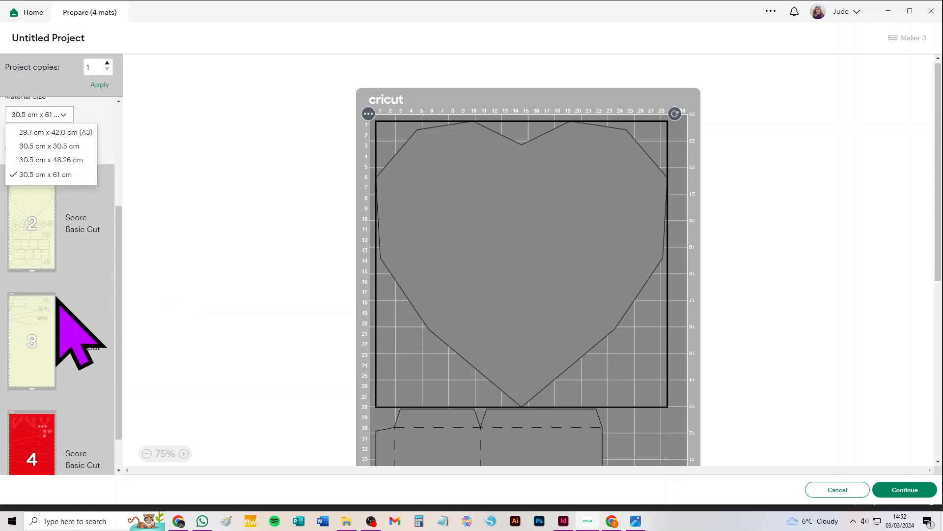
left_click(34, 147)
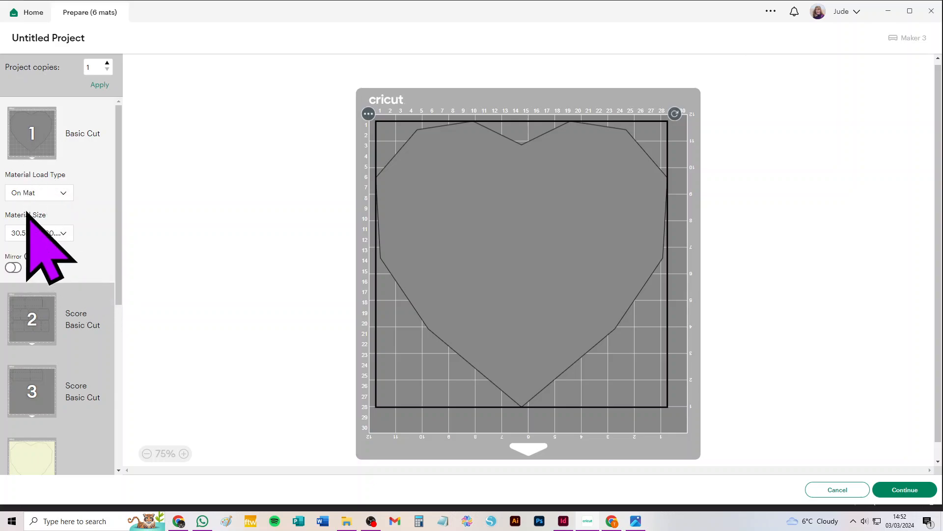
Step: Examine the layout of mat 4 with the cream heart and flowers, and return to the canvas
scroll(87, 289, "down", 3)
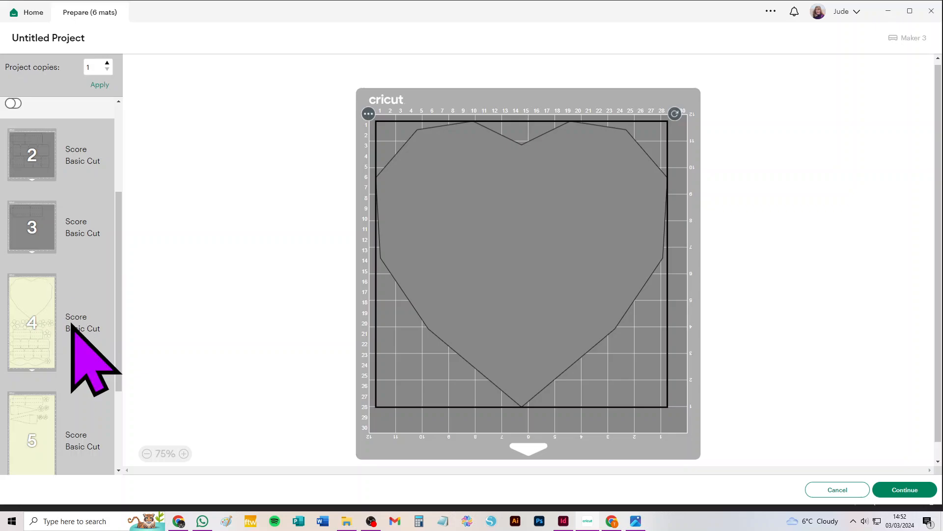
left_click(47, 319)
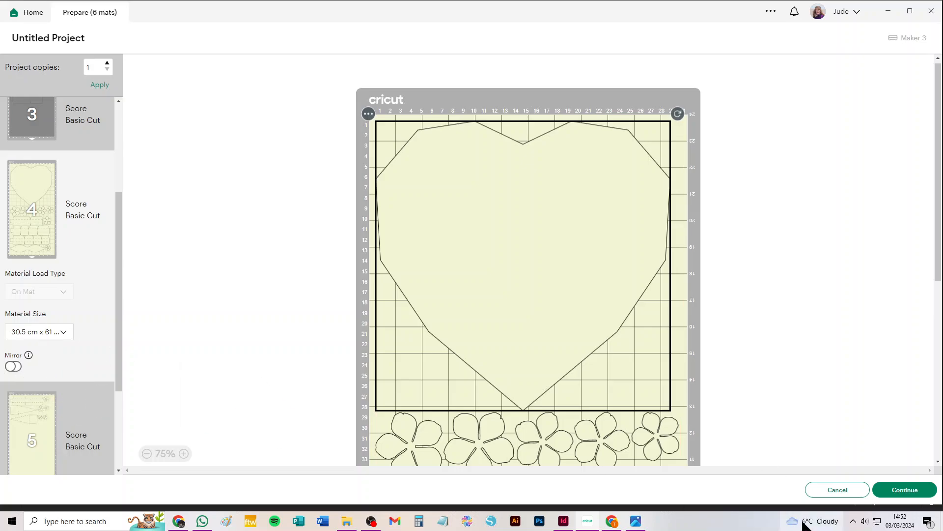
left_click(841, 489)
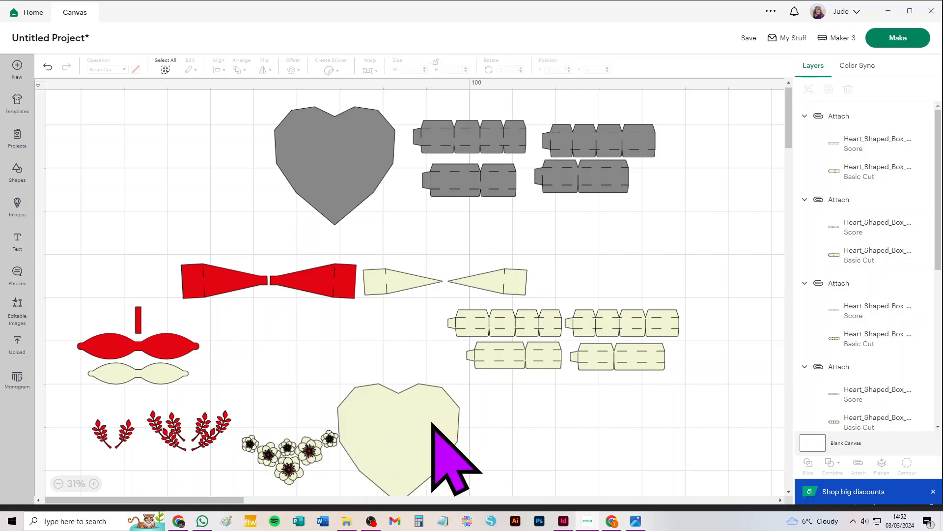
Step: Move the cream heart to about X 82.4 cm, Y 69.3 cm and change its material colour to light grey
left_click_drag(432, 425, 489, 431)
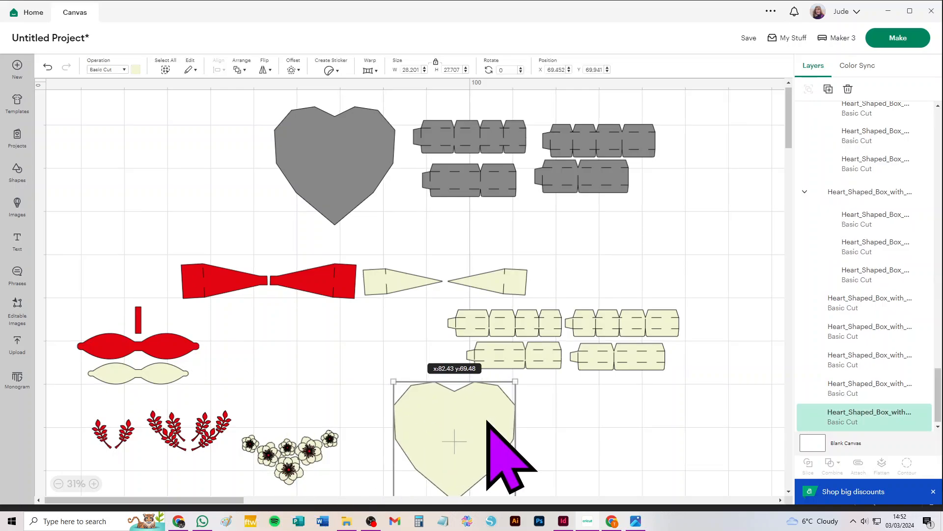
left_click(136, 70)
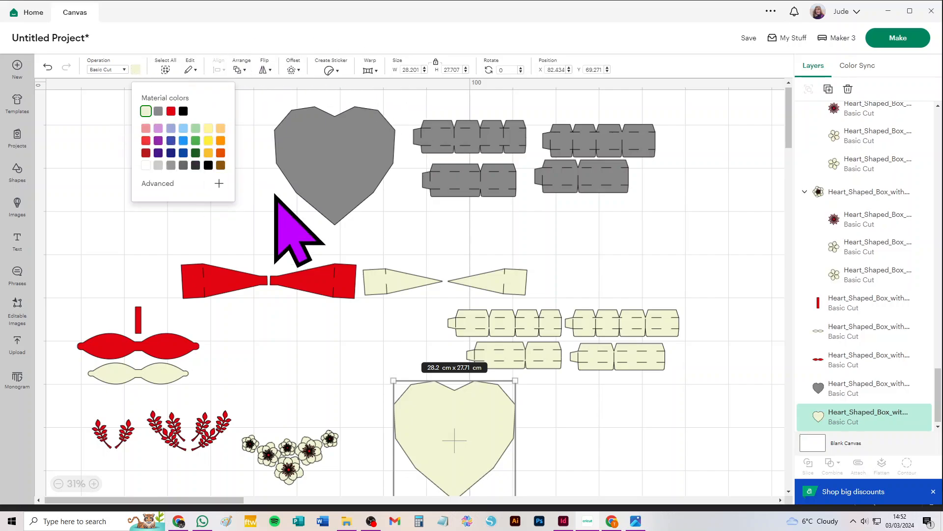
left_click(158, 165)
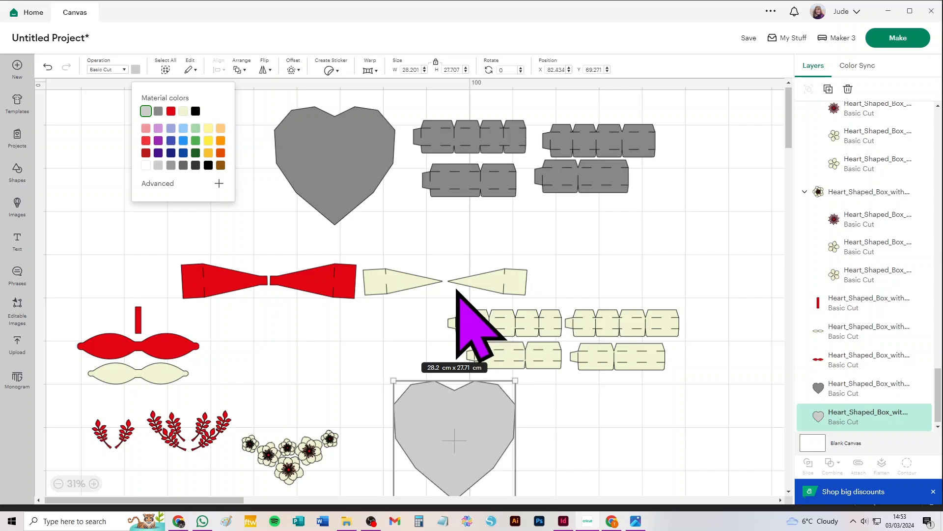
Step: Change the cut layers of the two attached cream tapered pieces beside the red ones to light grey, keeping their score lines attached
left_click(406, 280)
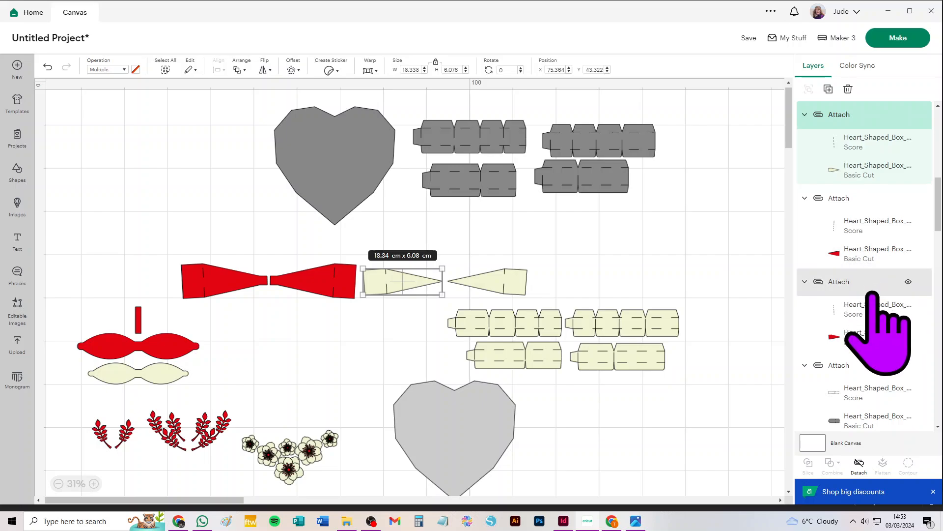
scroll(885, 304, "down", 1)
scroll(868, 294, "up", 1)
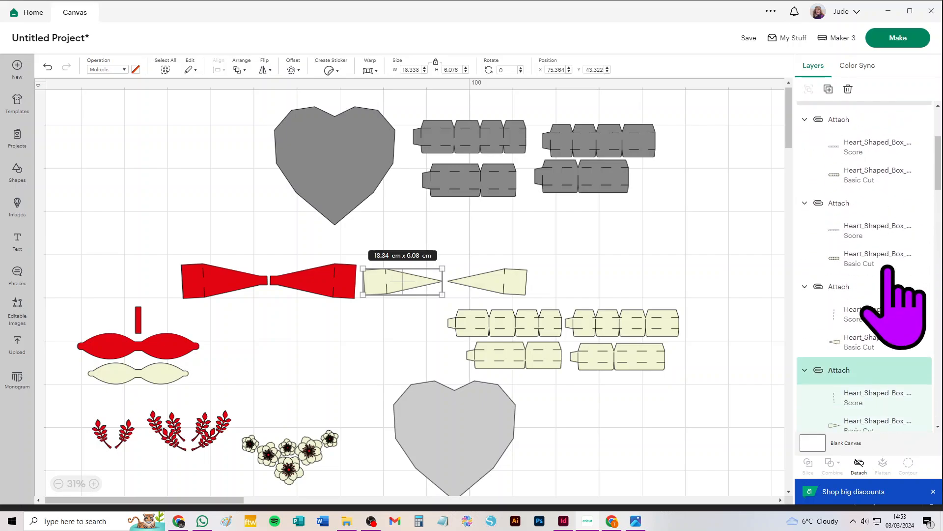
scroll(815, 371, "down", 6)
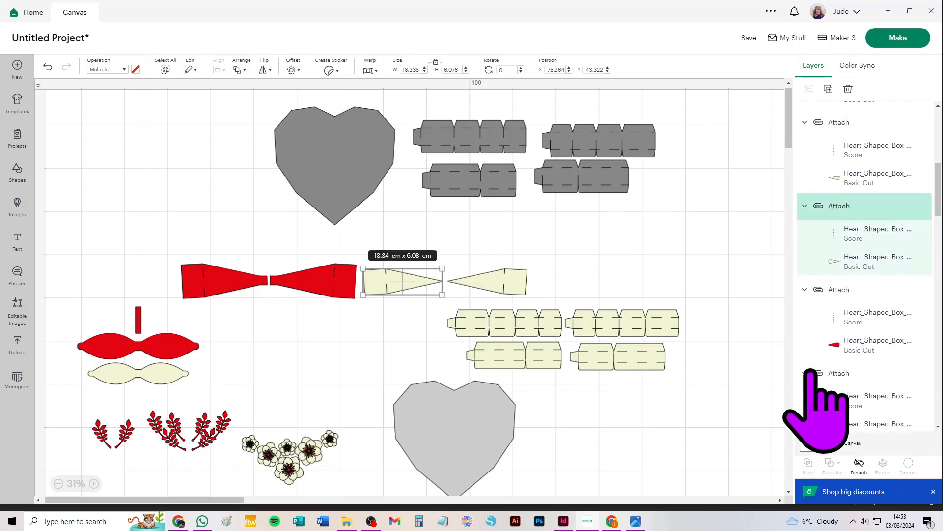
left_click(872, 258)
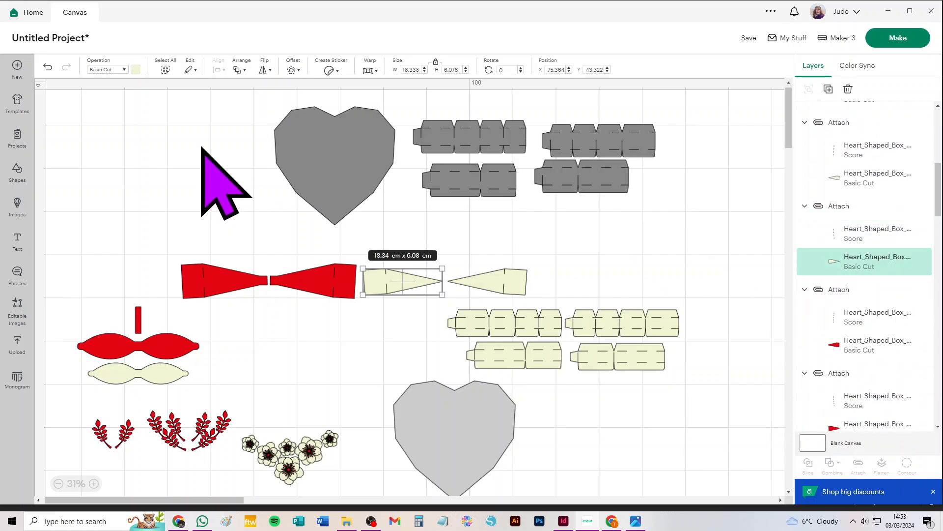
left_click(136, 68)
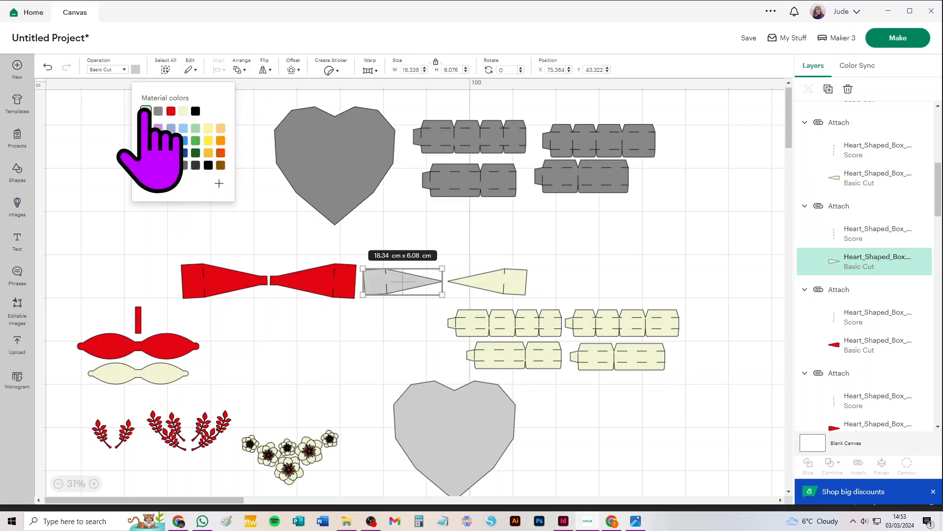
left_click(503, 265)
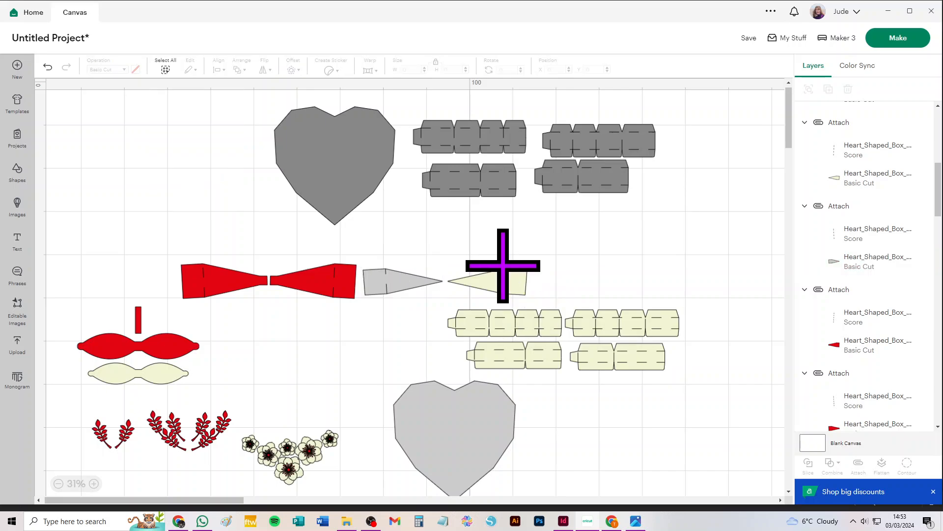
left_click(511, 287)
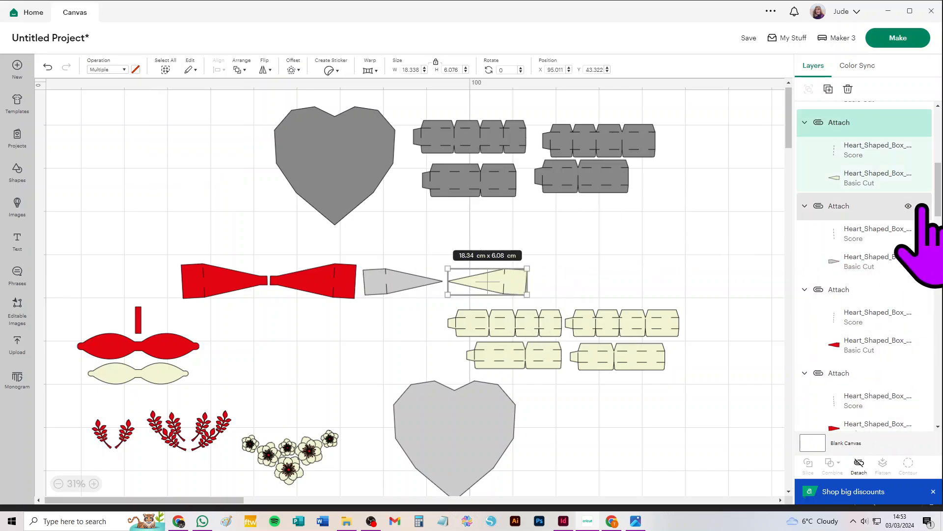
left_click(872, 178)
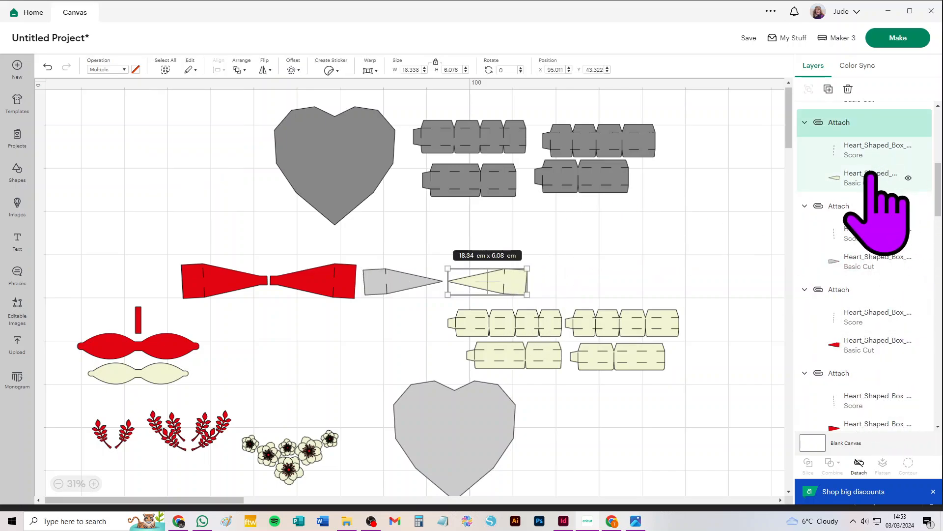
left_click(136, 70)
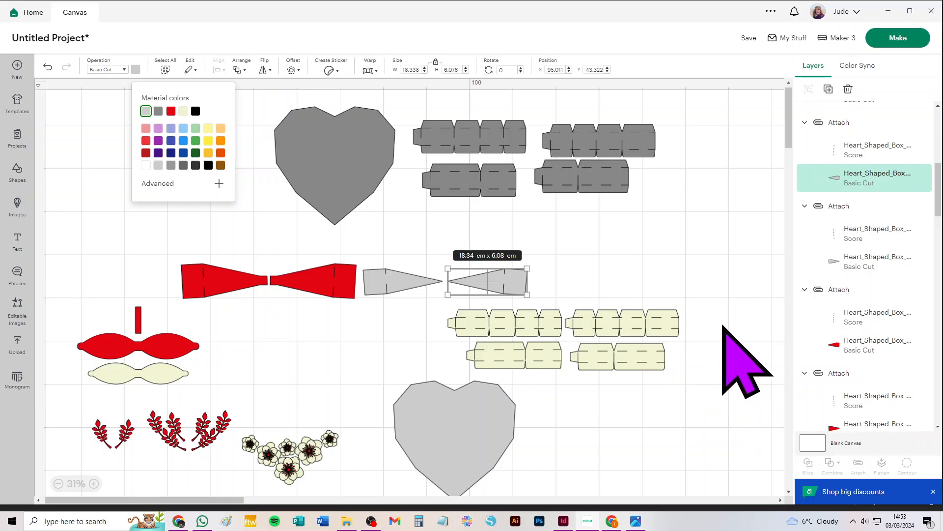
Step: Change the cut layers of the two longer four-panel cream box walls to the same light grey as the lower heart
left_click(661, 322)
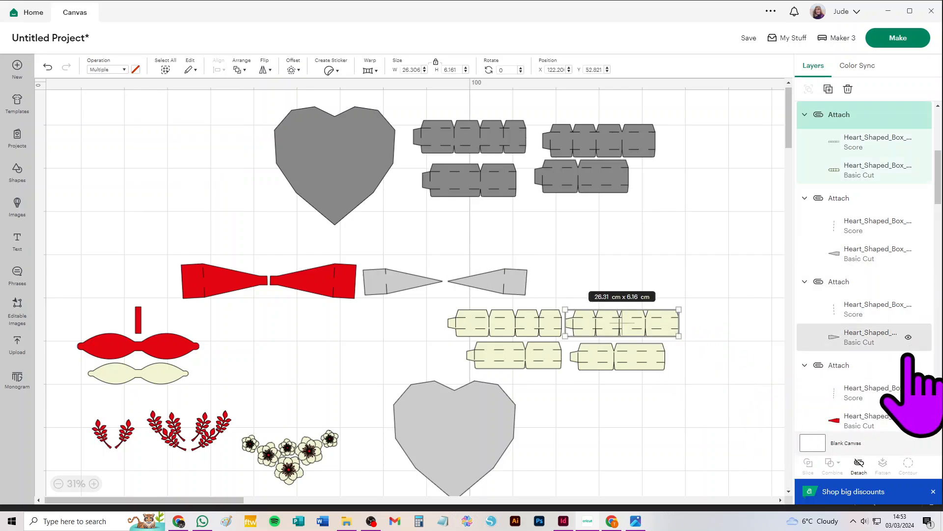
left_click(850, 170)
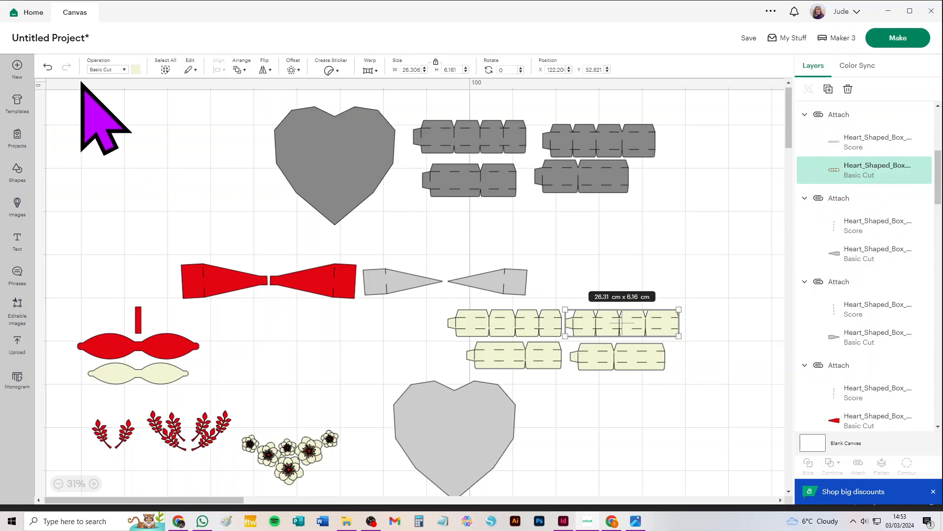
left_click(136, 69)
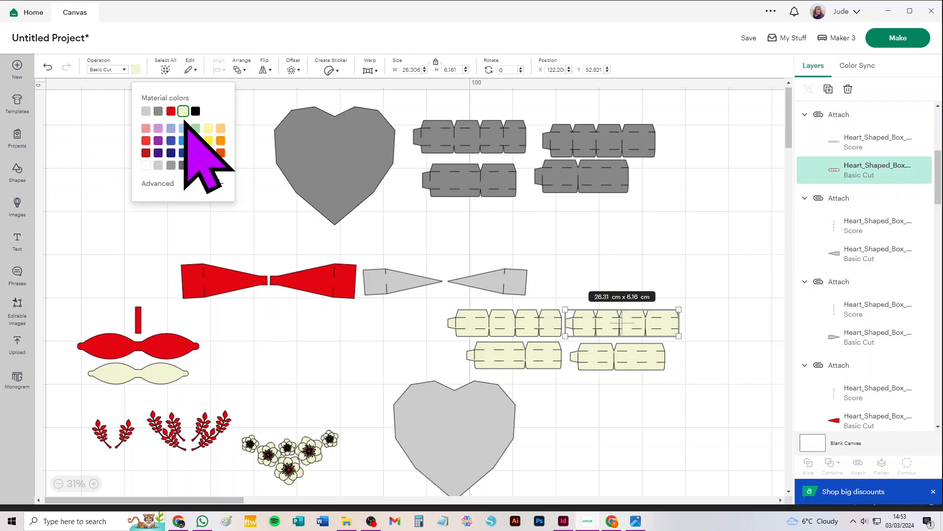
left_click(146, 111)
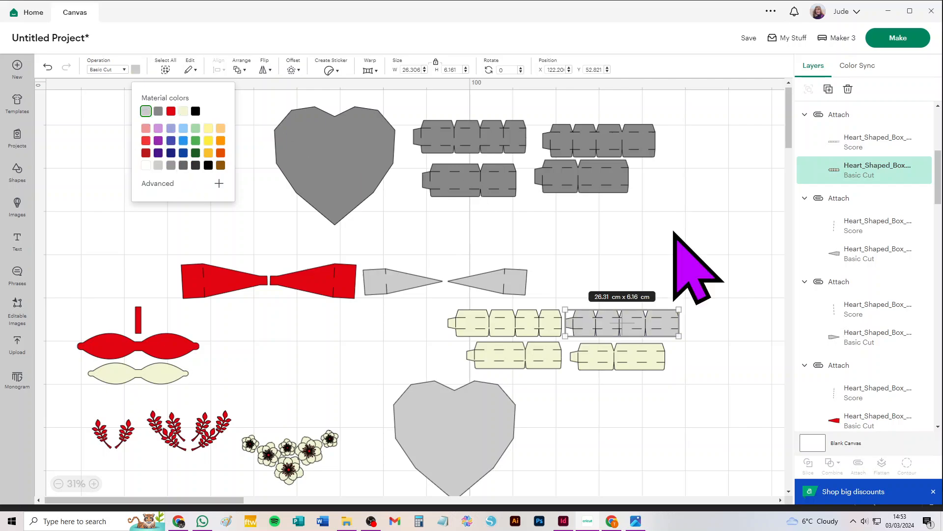
left_click(503, 334)
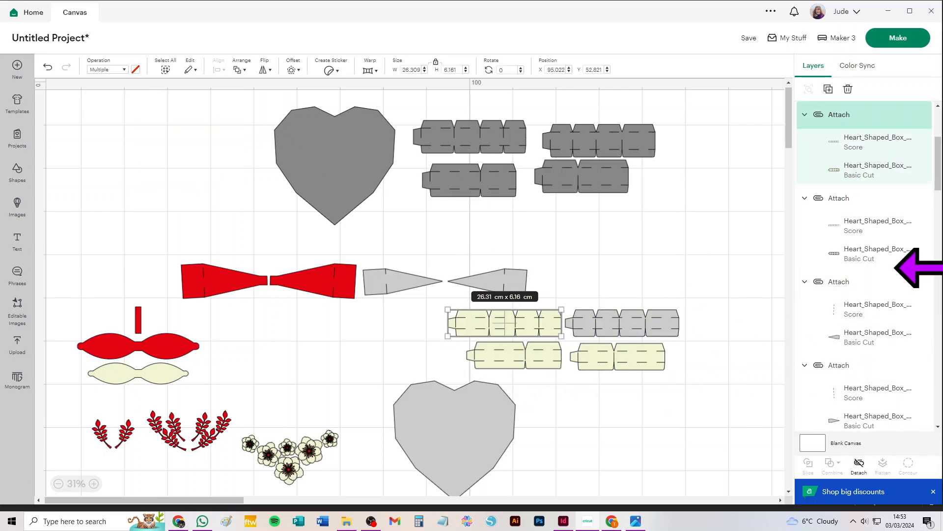
left_click(868, 167)
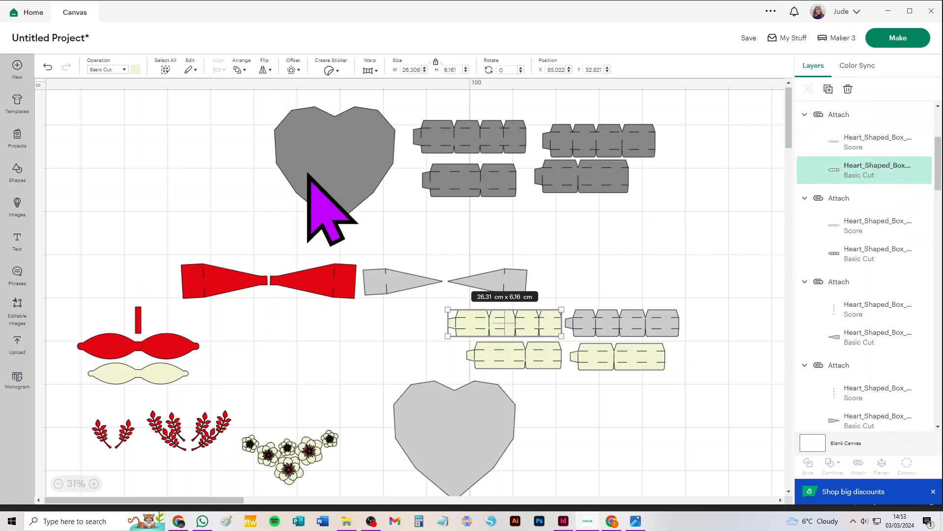
left_click(103, 69)
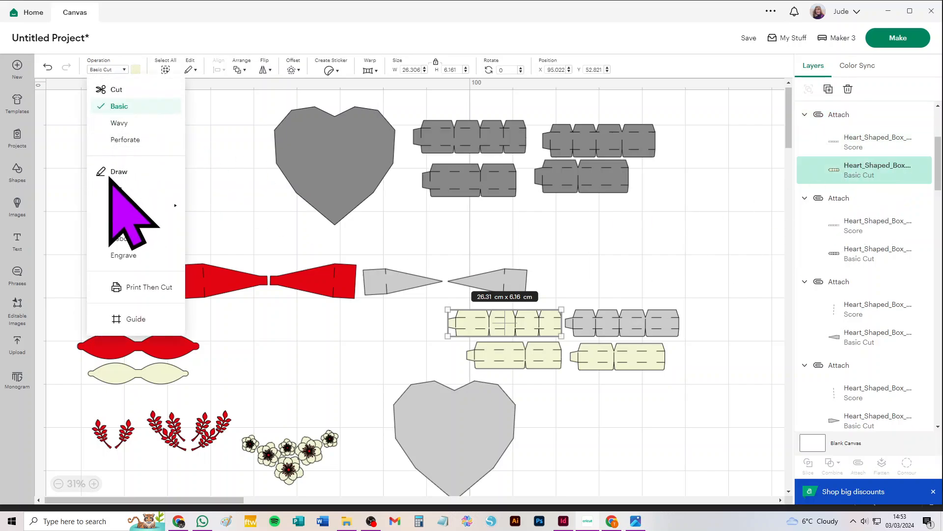
left_click(135, 69)
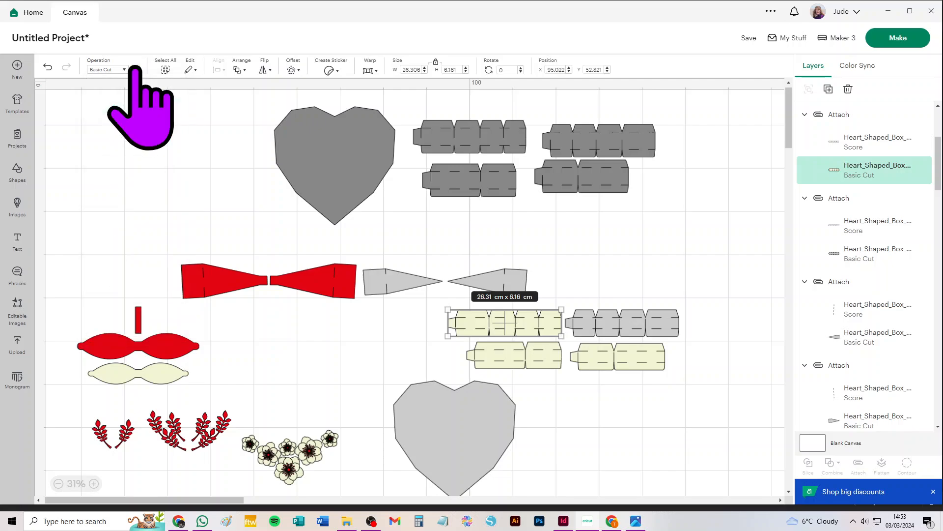
left_click(136, 70)
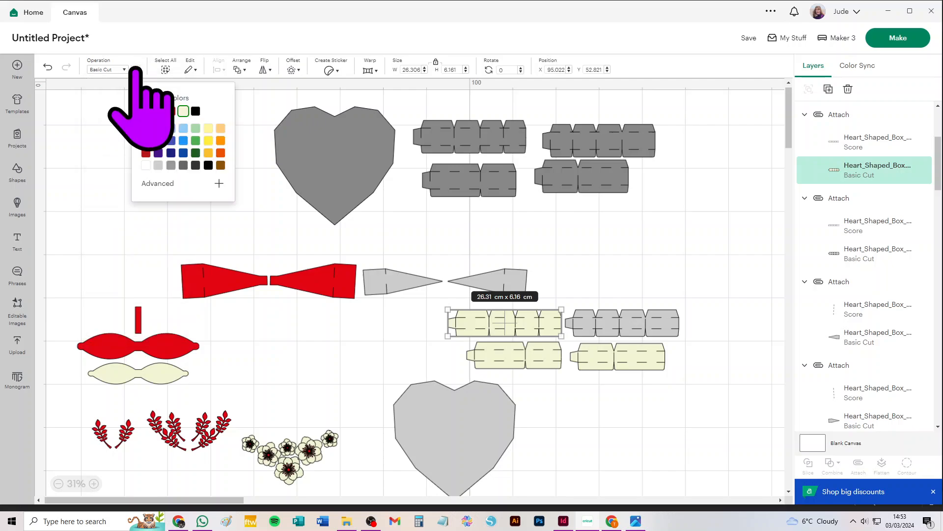
left_click(146, 111)
Step: Change the cut layers of the two shorter cream box walls to light grey and clear the selection
left_click(639, 355)
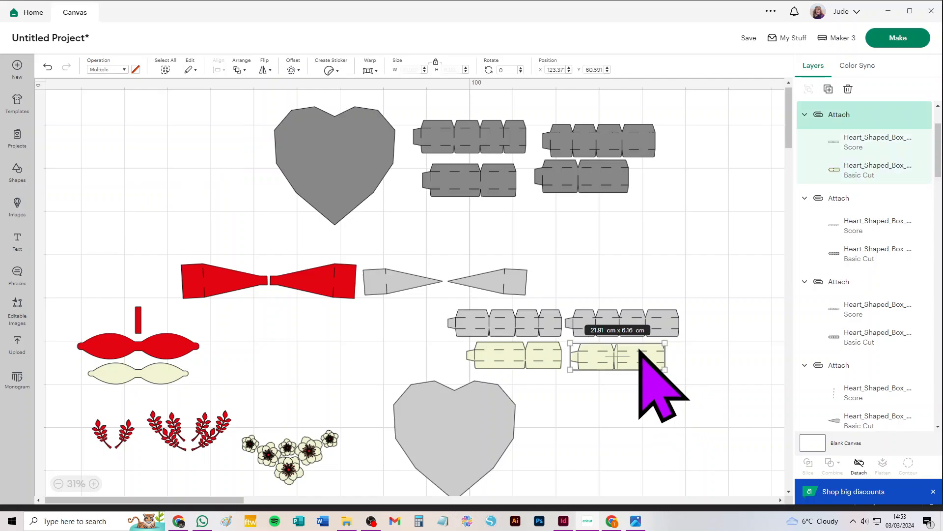
left_click(864, 166)
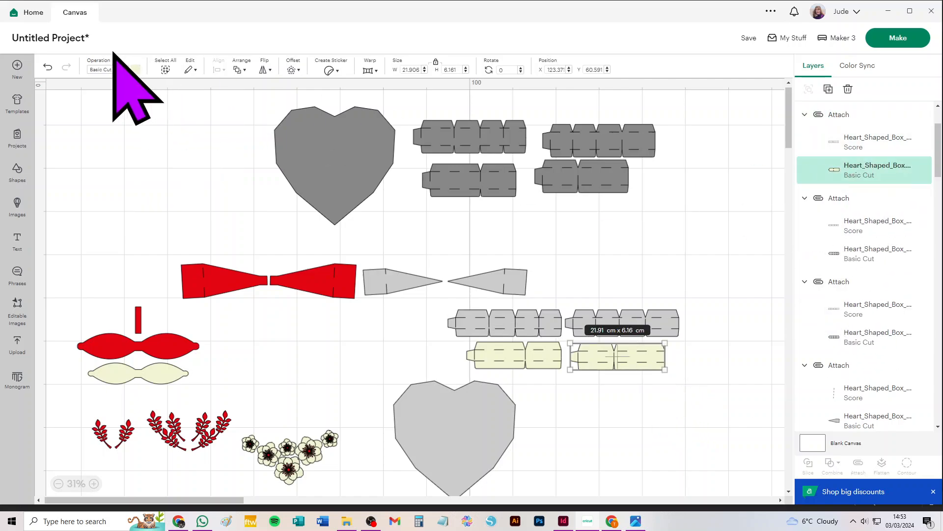
left_click(136, 69)
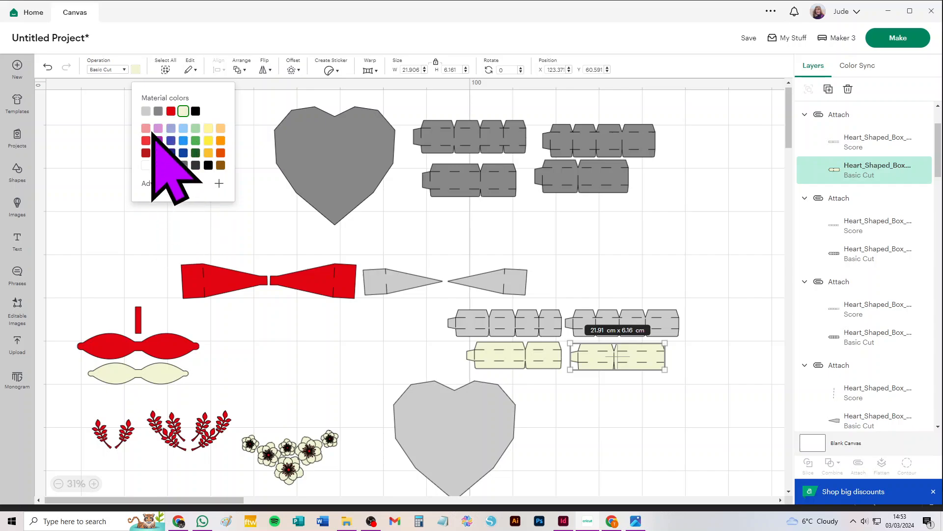
left_click(146, 112)
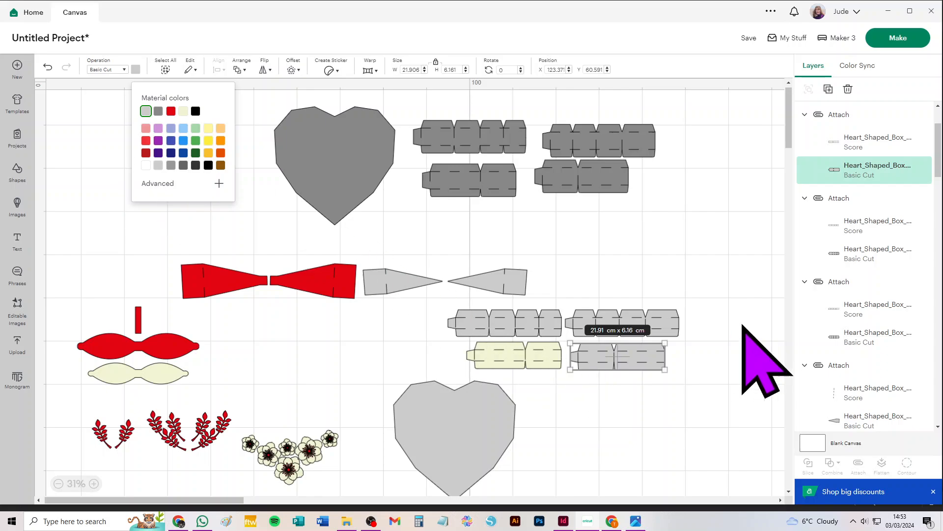
left_click(542, 367)
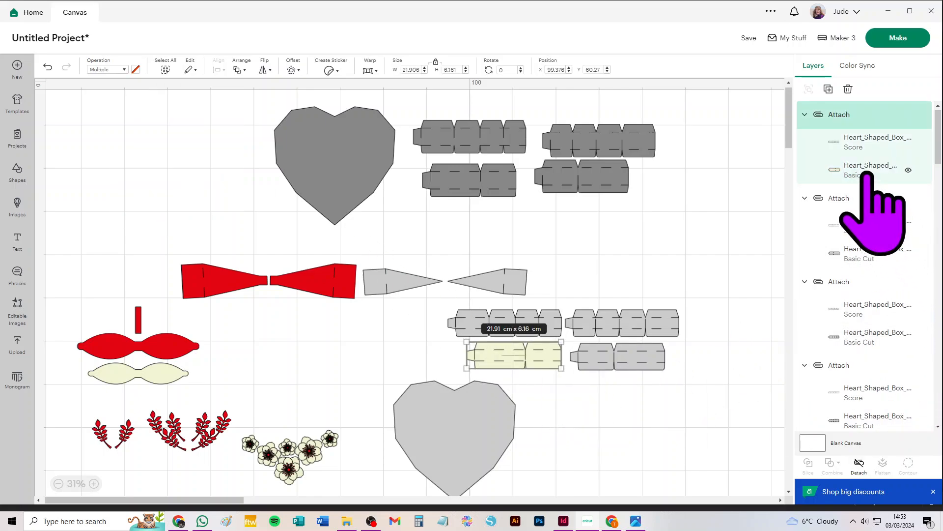
left_click(135, 69)
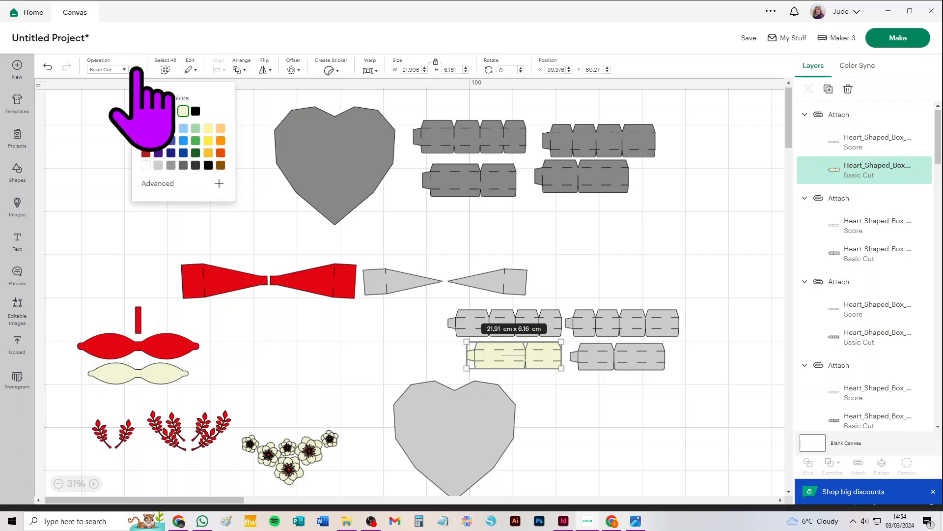
left_click(146, 111)
left_click(625, 432)
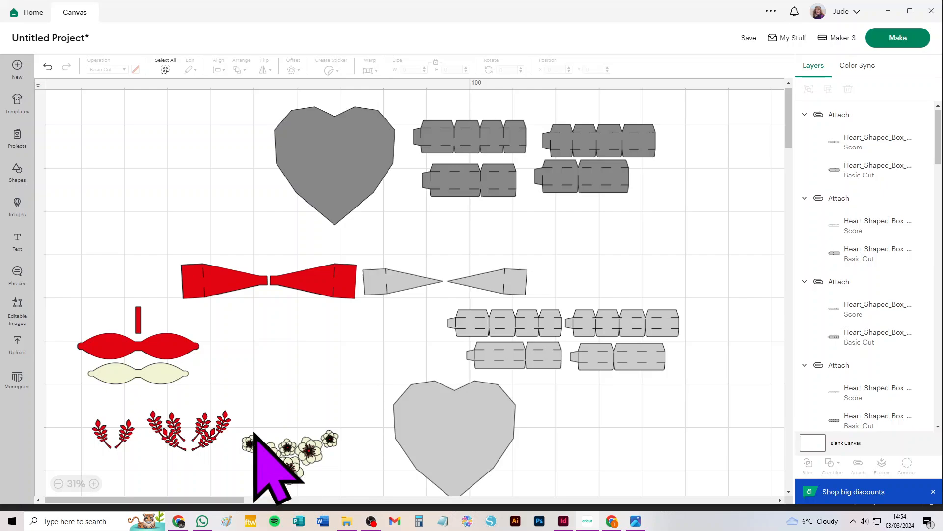
Step: Change the cream bow piece below the red bow to light grey and clear the selection
left_click(171, 377)
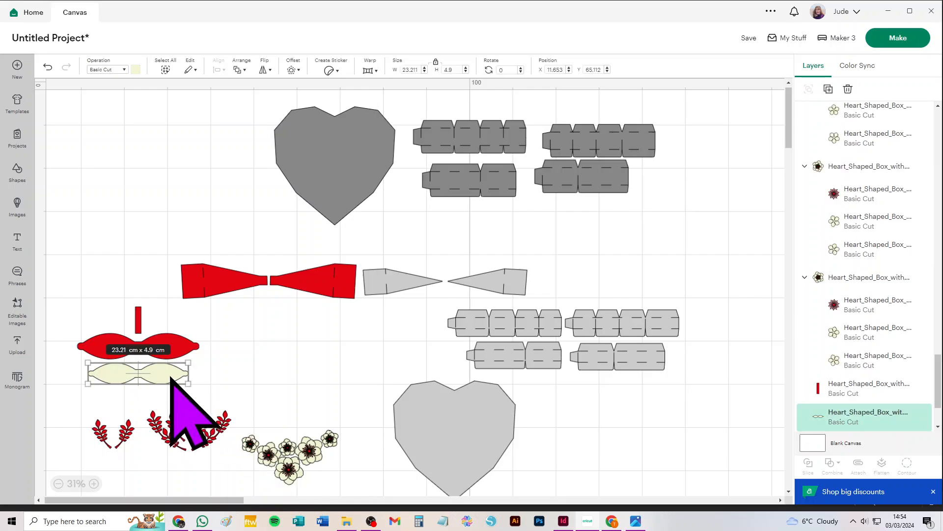
left_click(135, 69)
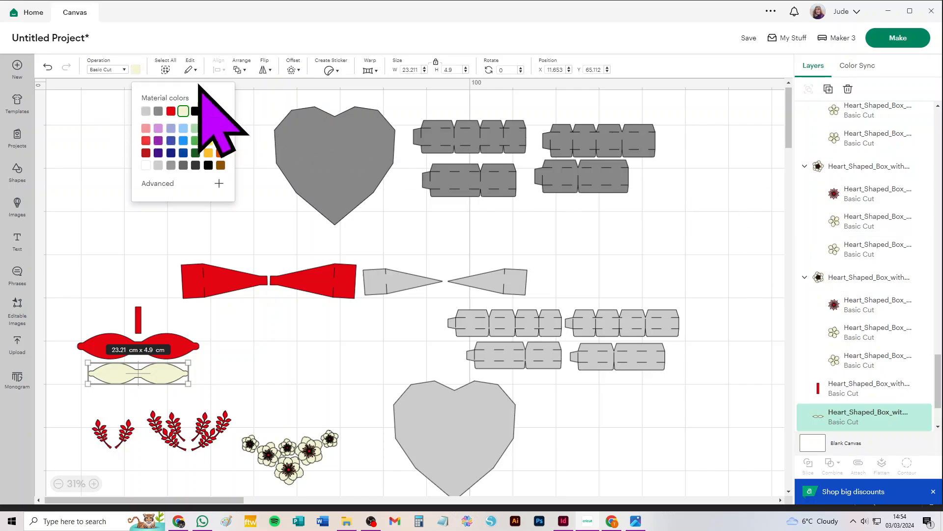
left_click(146, 110)
left_click(86, 181)
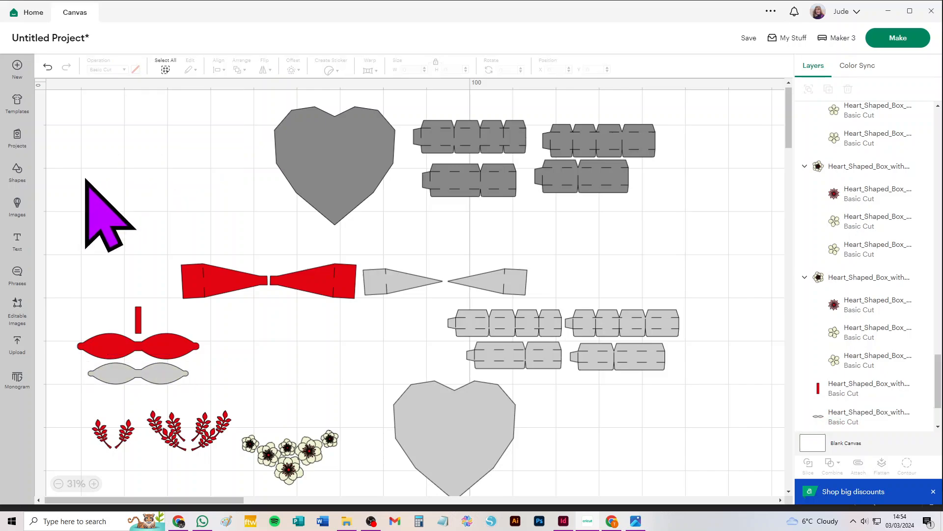
Step: Switch to the photo viewer to examine the finished box in 7.jpg, and return to the Design Space canvas
left_click(636, 521)
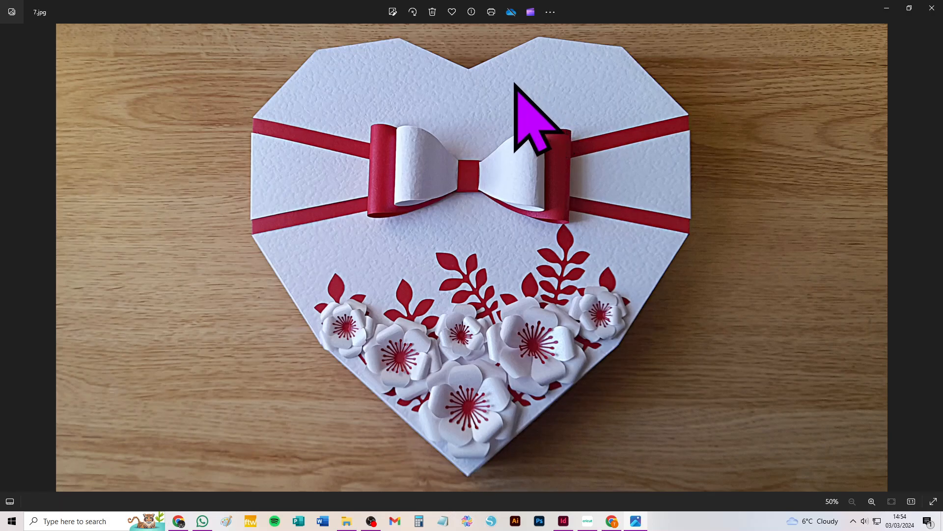
left_click(589, 522)
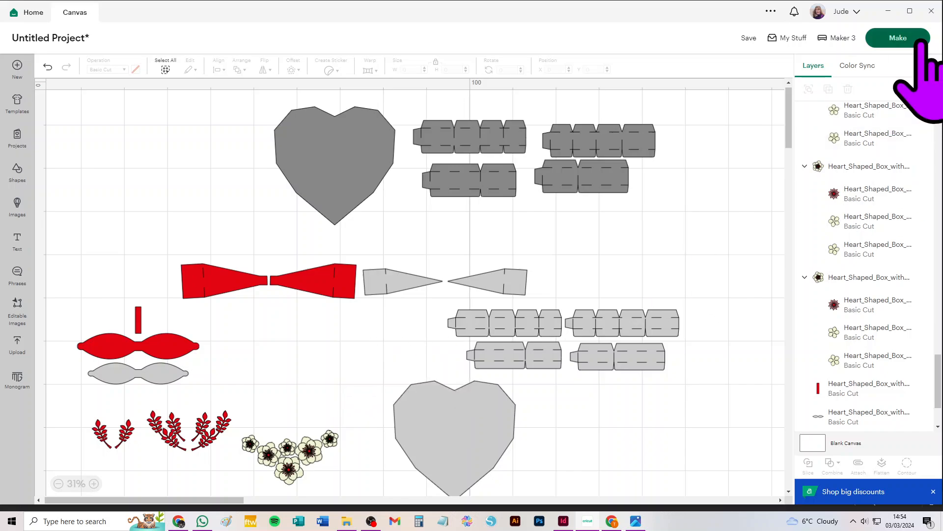
Step: Reopen the mat preparation and set the material size of mat 1 with the light grey heart to 30.5 cm x 30.5 cm
left_click(905, 38)
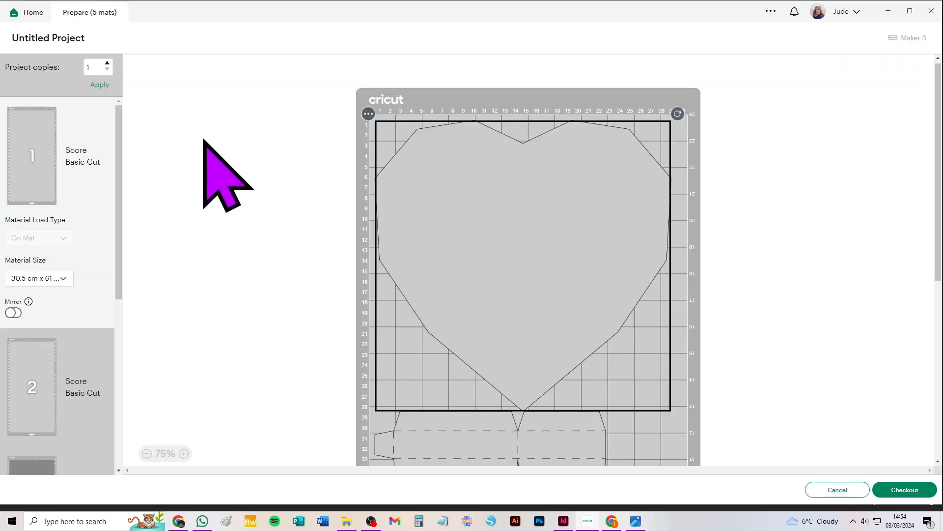
left_click(51, 279)
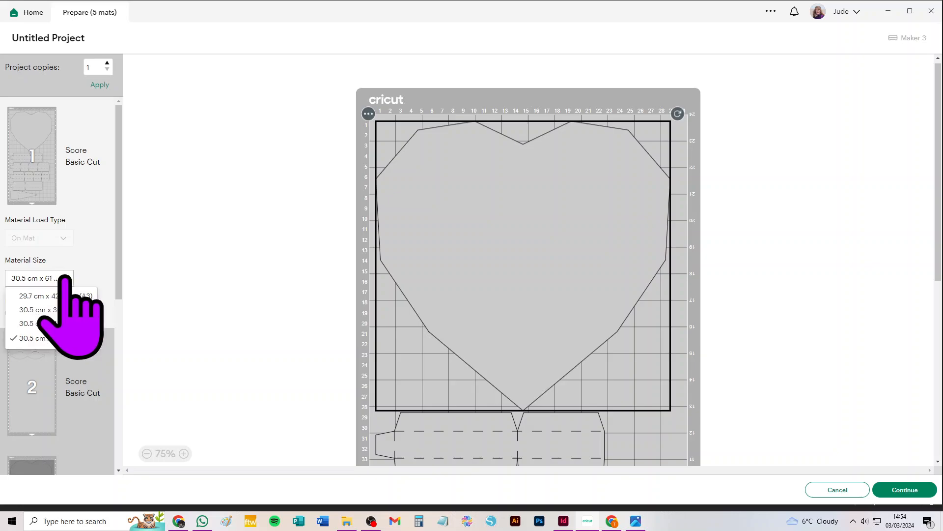
left_click(51, 310)
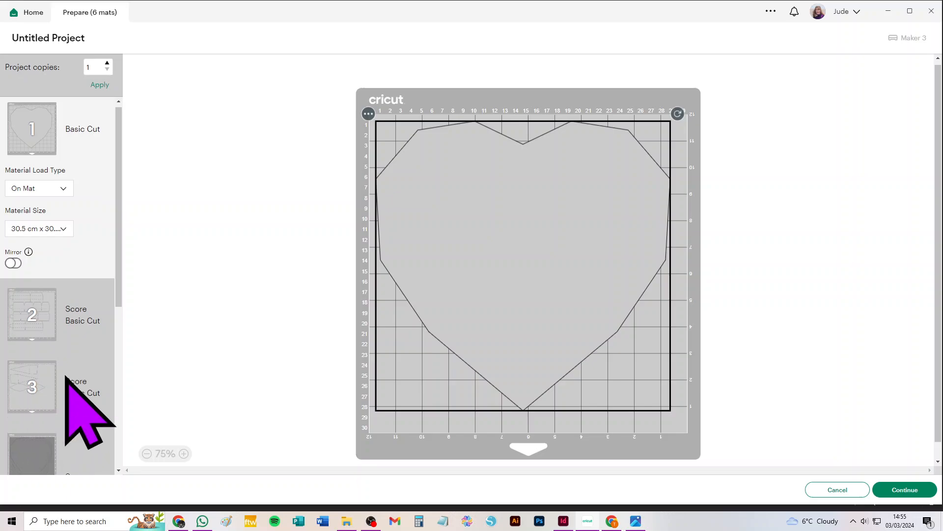
Step: Set the material size of mat 4 with the dark grey heart to 30.5 cm x 30.5 cm
scroll(66, 376, "down", 3)
left_click(35, 312)
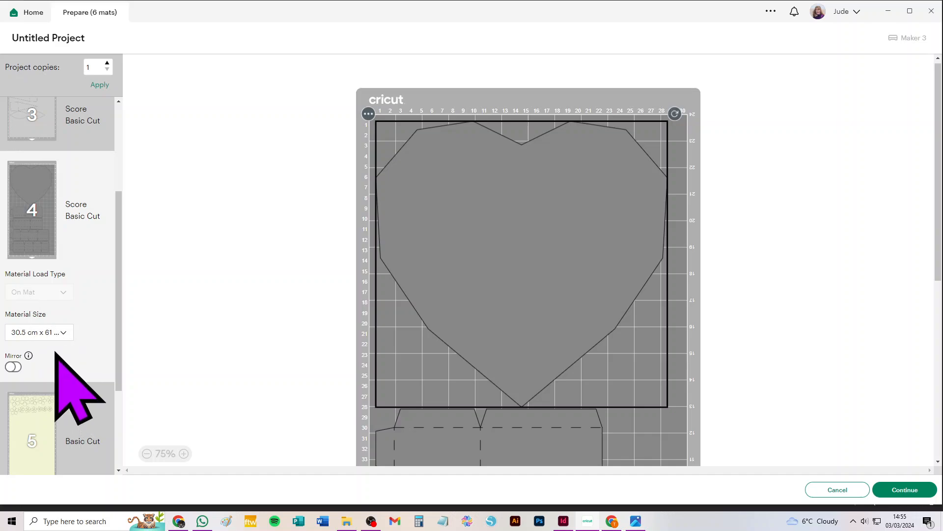
left_click(57, 333)
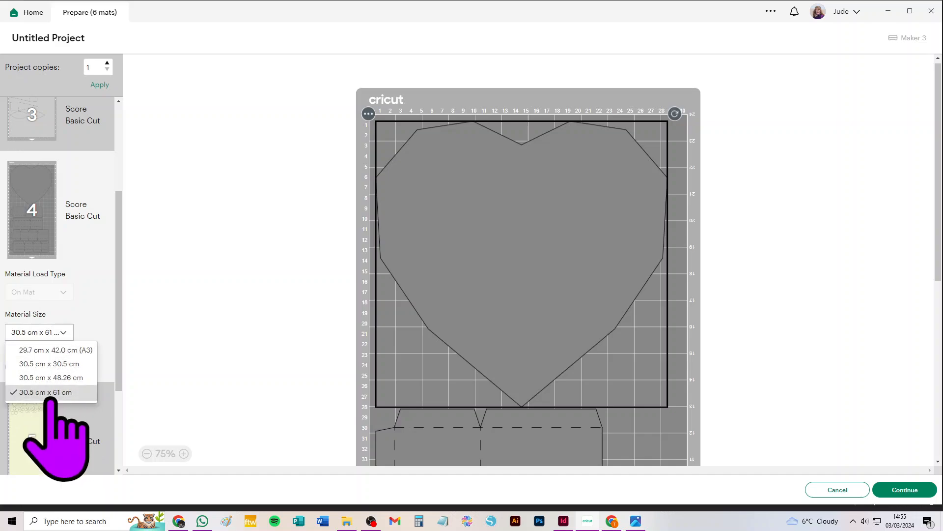
left_click(49, 364)
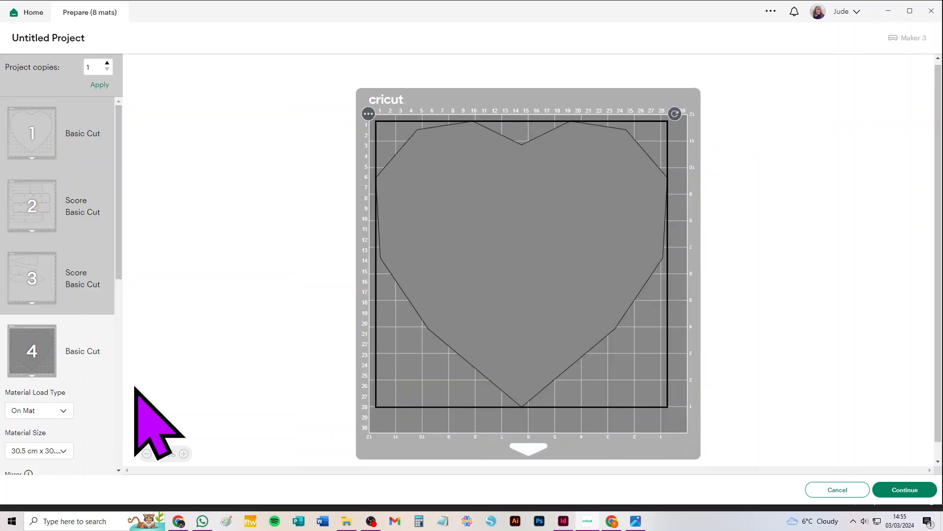
Step: Set the material size of mat 7 with the cream flowers to 21 cm x 29.7 cm (A4)
scroll(89, 383, "down", 6)
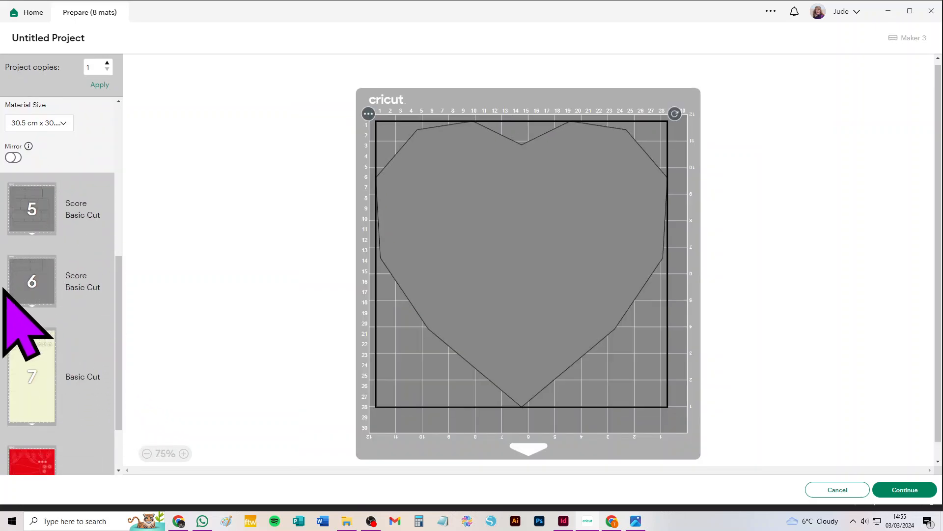
left_click(31, 359)
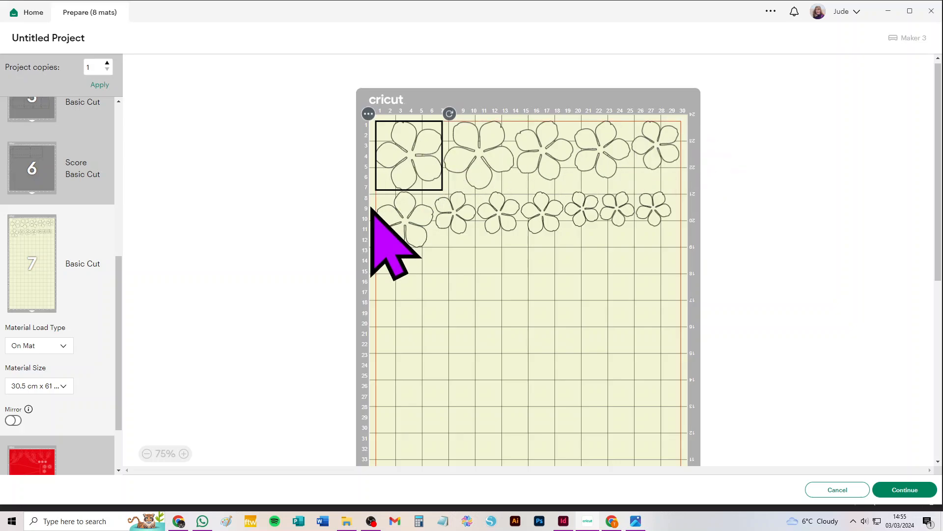
left_click(52, 386)
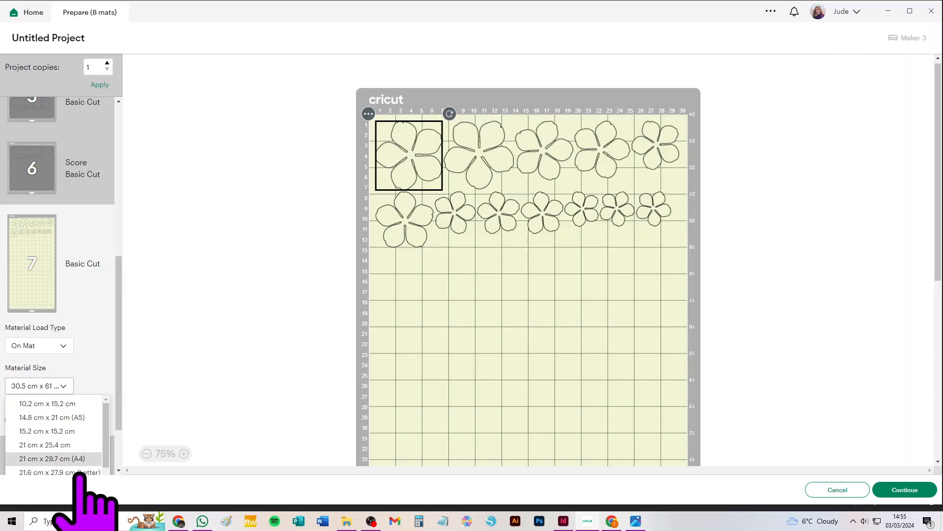
scroll(79, 433, "down", 2)
scroll(77, 432, "up", 2)
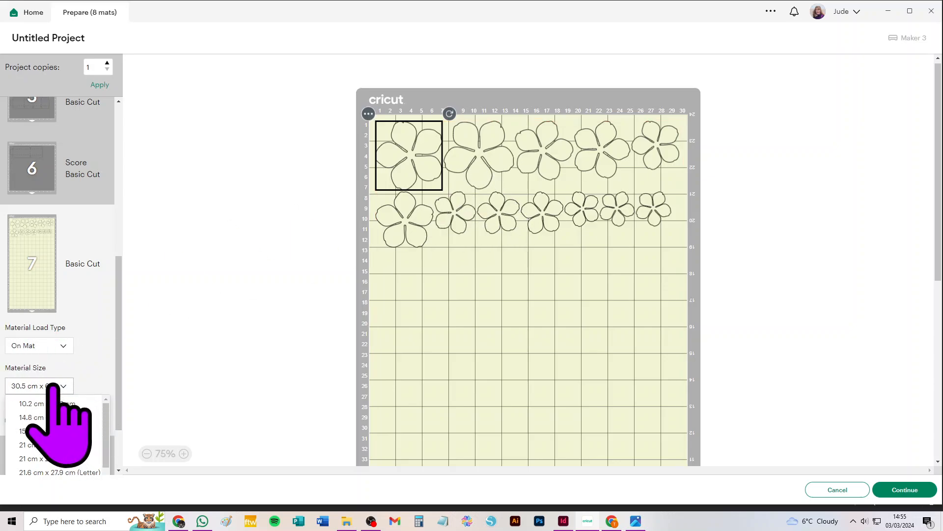
scroll(66, 430, "down", 3)
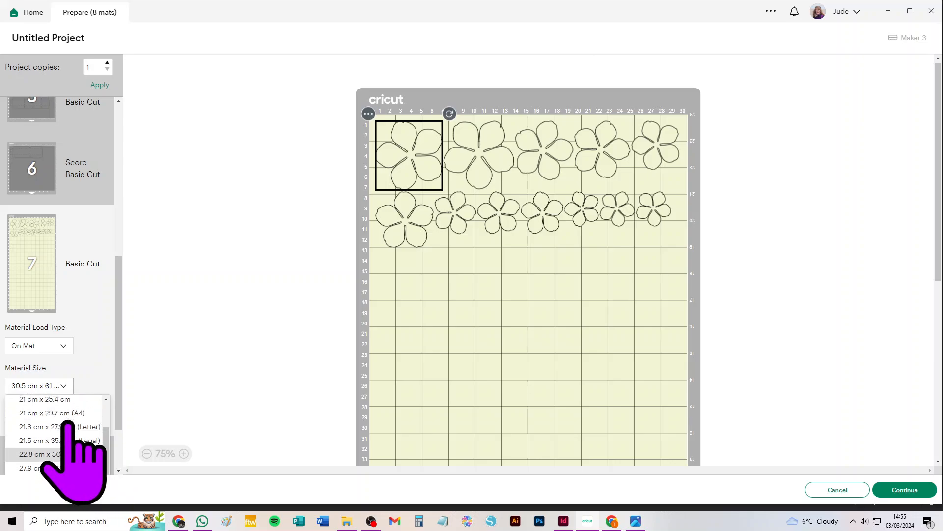
scroll(68, 428, "up", 2)
left_click(69, 460)
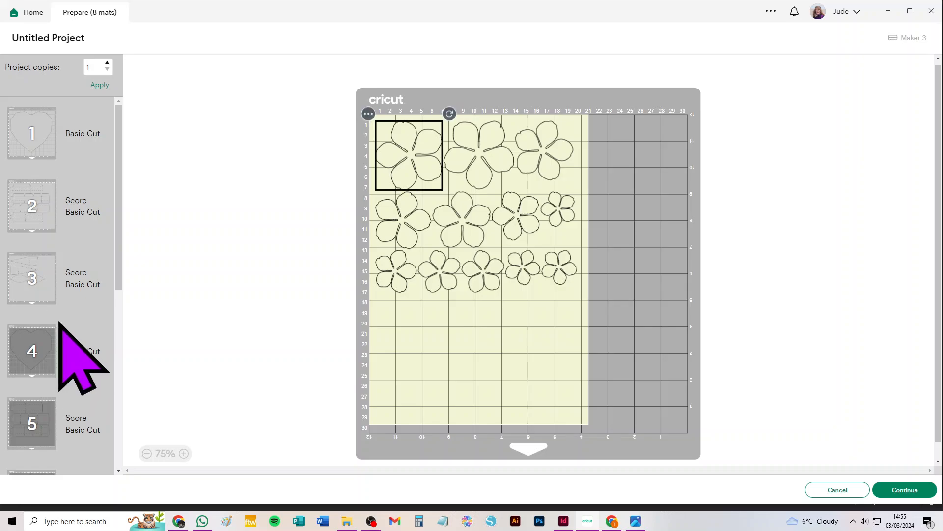
Step: Try the 21 cm x 29.7 cm (A4) material size on mat 8 with the red pieces
scroll(62, 324, "down", 5)
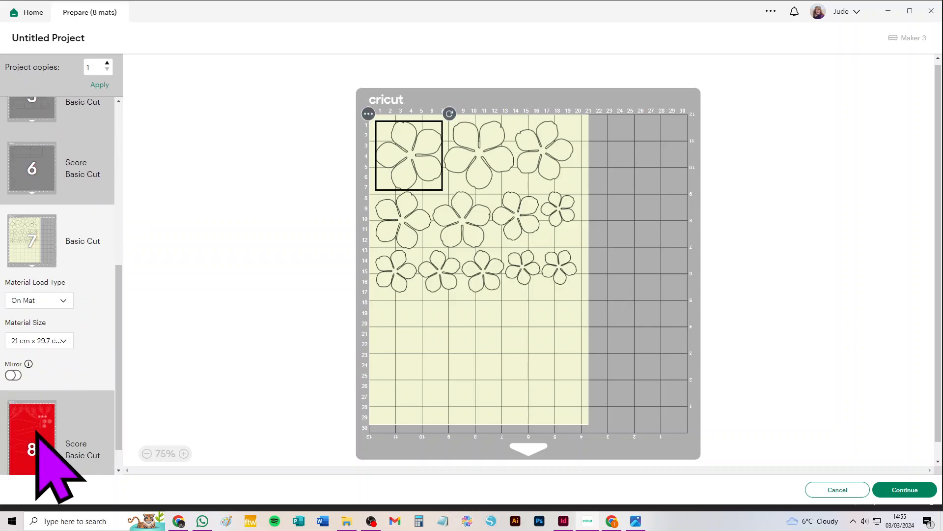
left_click(30, 426)
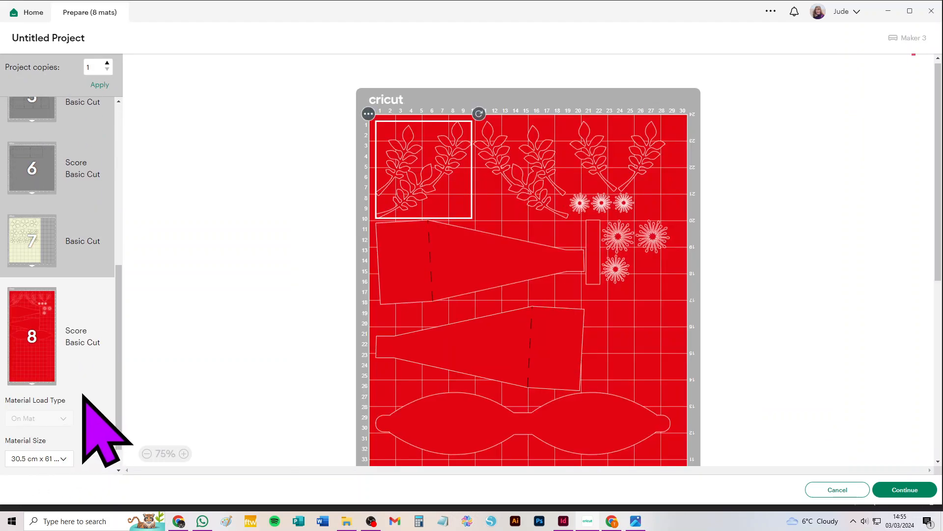
left_click(49, 458)
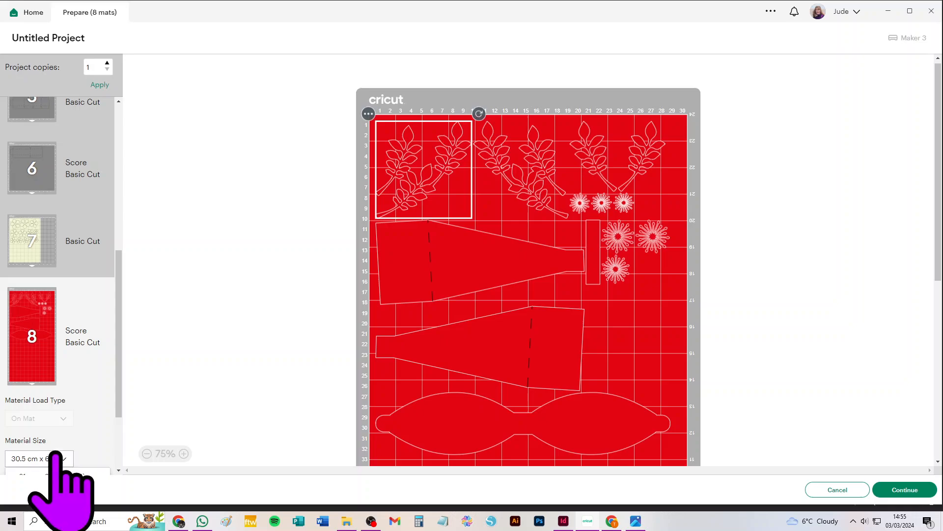
left_click(78, 370)
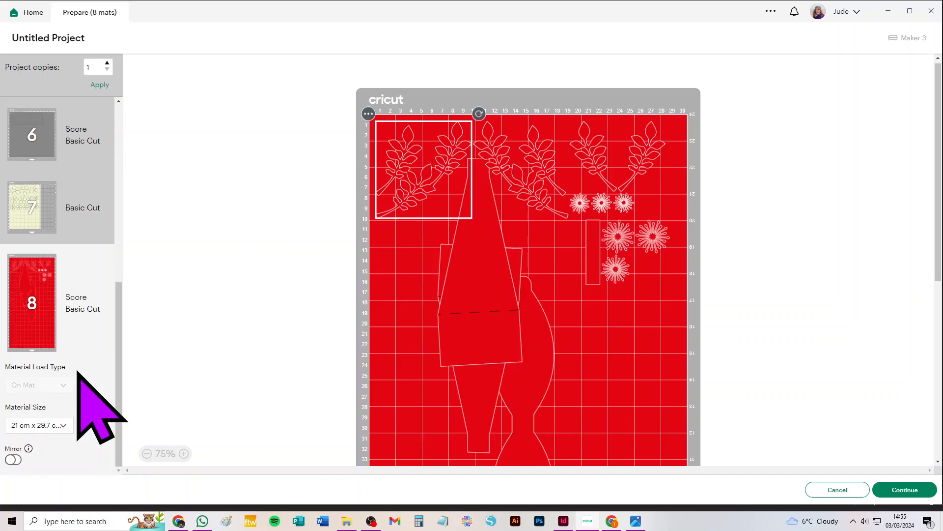
scroll(71, 398, "down", 1)
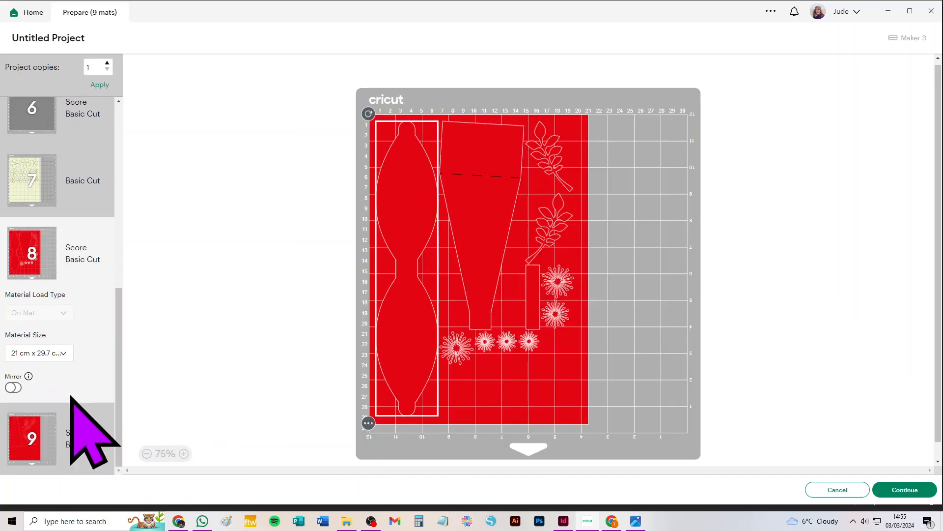
Step: Set the material size of red mat 8 to 30.5 cm x 30.5 cm
left_click(57, 353)
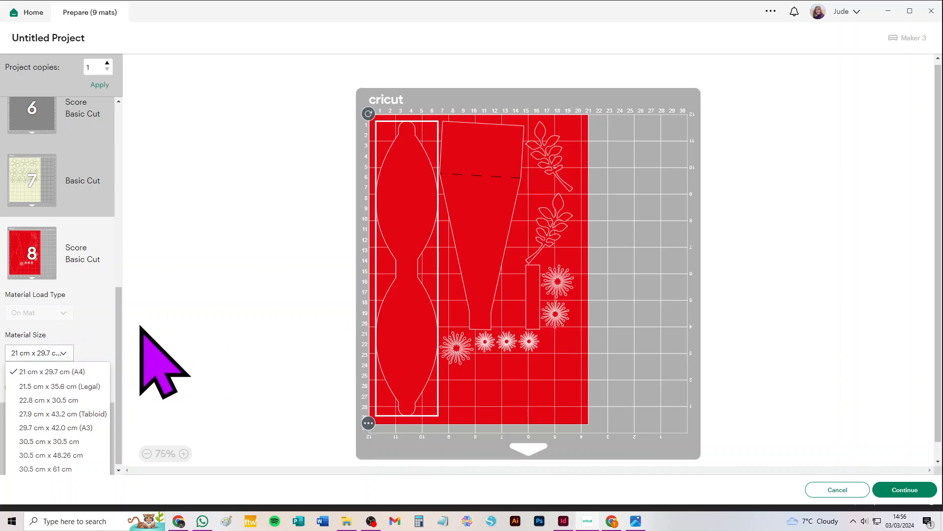
scroll(82, 319, "up", 5)
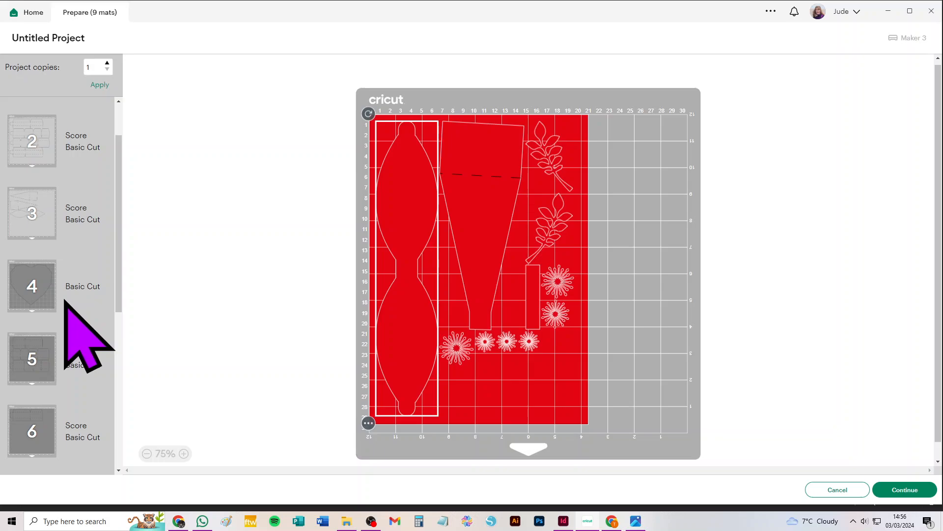
scroll(93, 354, "up", 2)
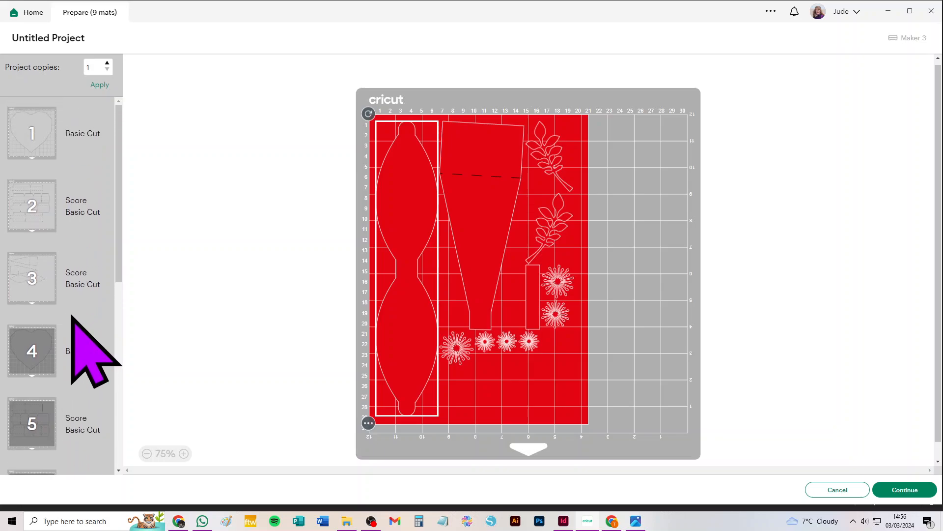
scroll(70, 314, "down", 8)
scroll(69, 312, "up", 8)
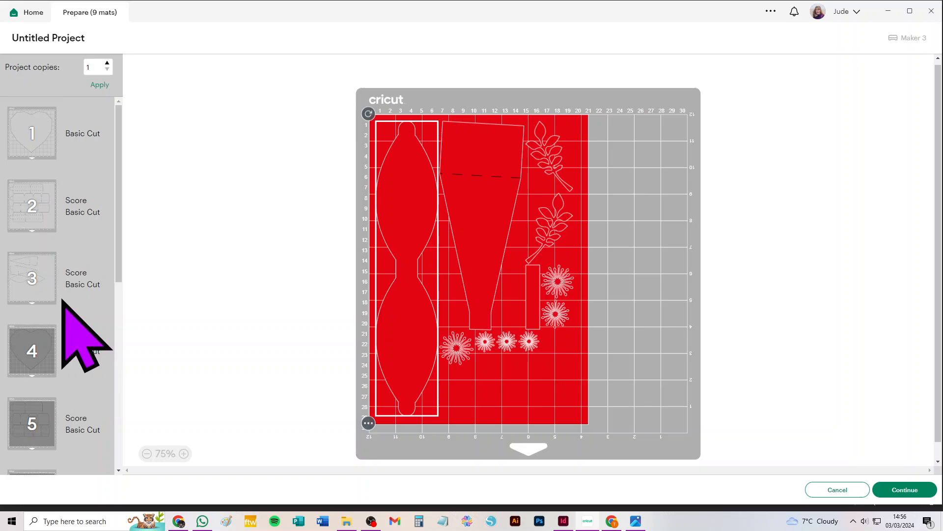
scroll(81, 339, "down", 3)
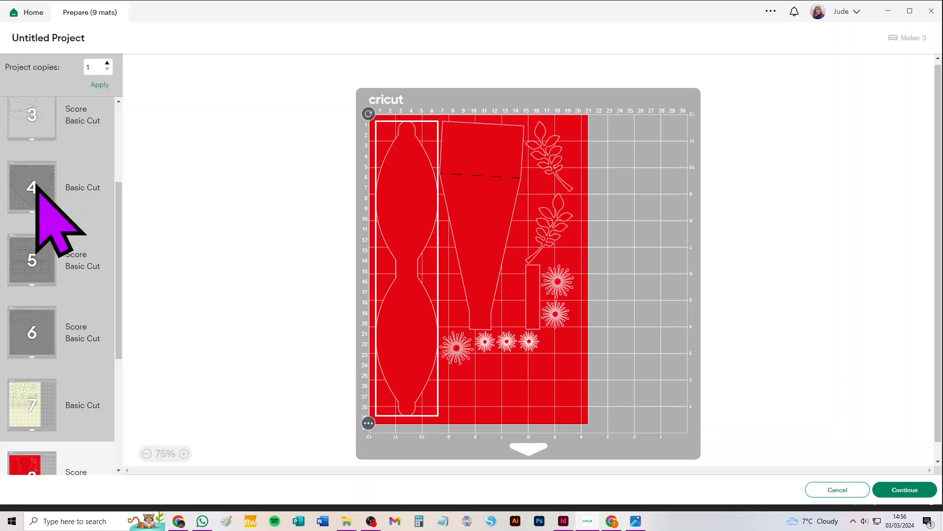
scroll(84, 337, "down", 3)
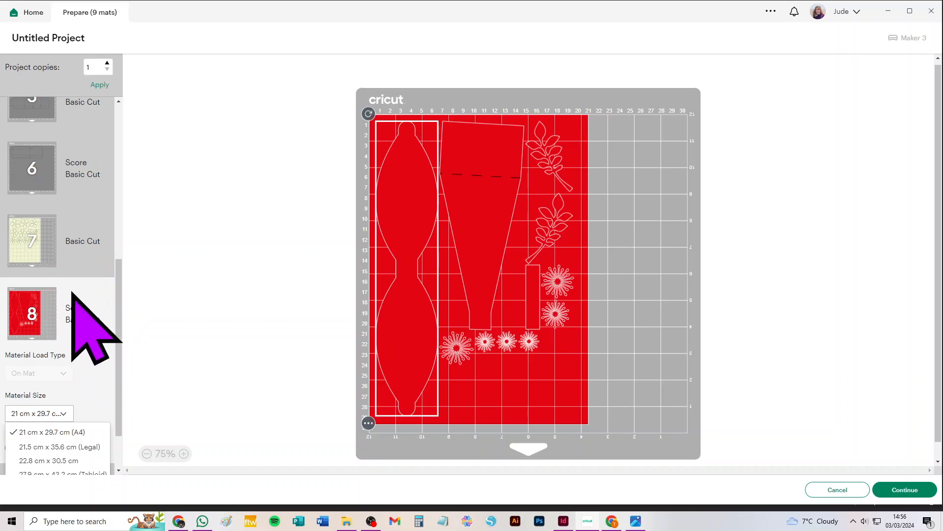
scroll(58, 310, "down", 1)
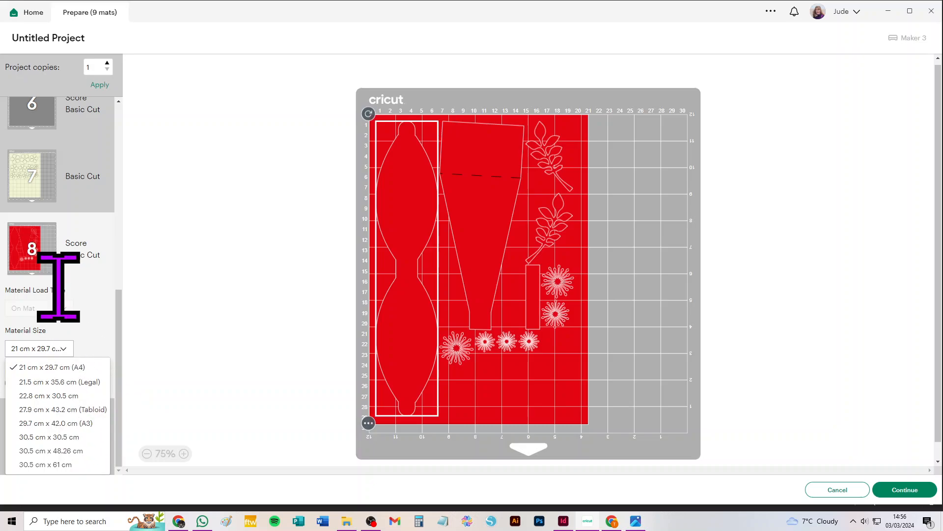
left_click(51, 437)
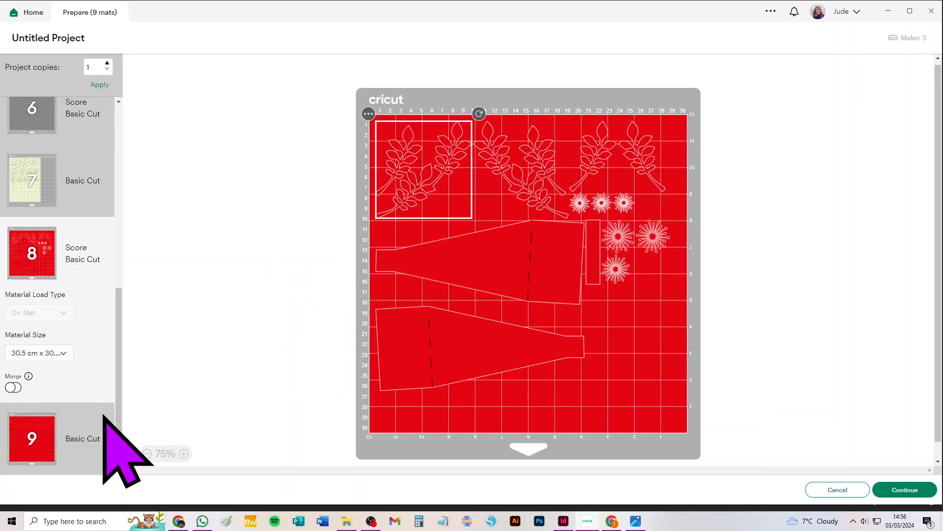
Step: Nest the two red bow tails closely together in the lower part of mat 8, and leave the mat preparation for the canvas
left_click(28, 442)
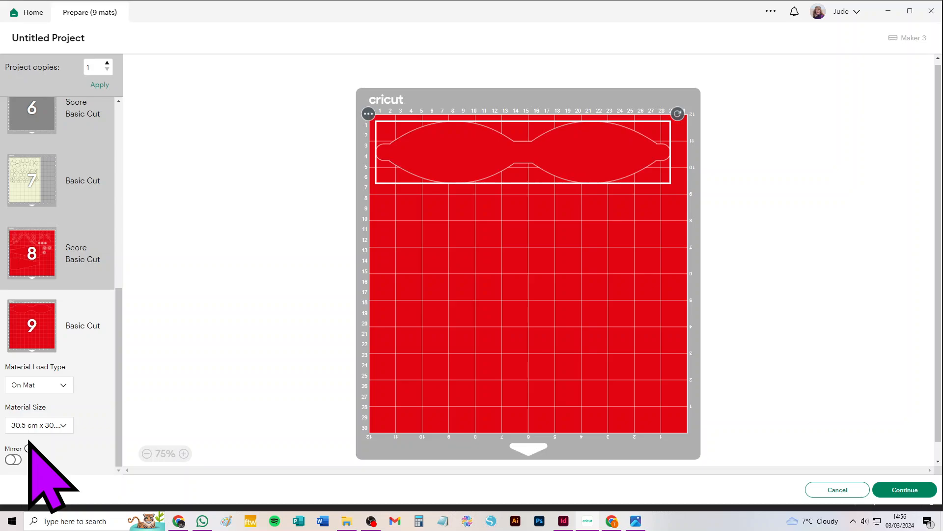
left_click(41, 256)
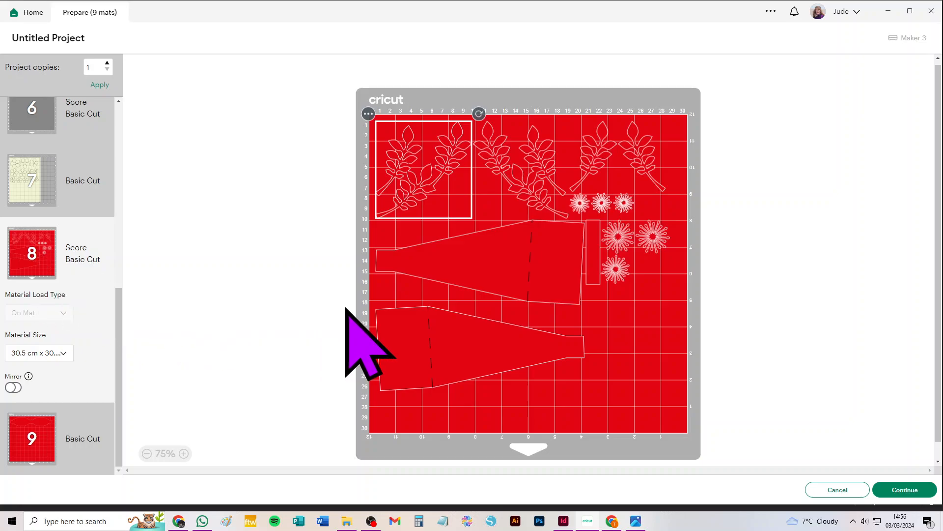
left_click_drag(553, 237, 660, 306)
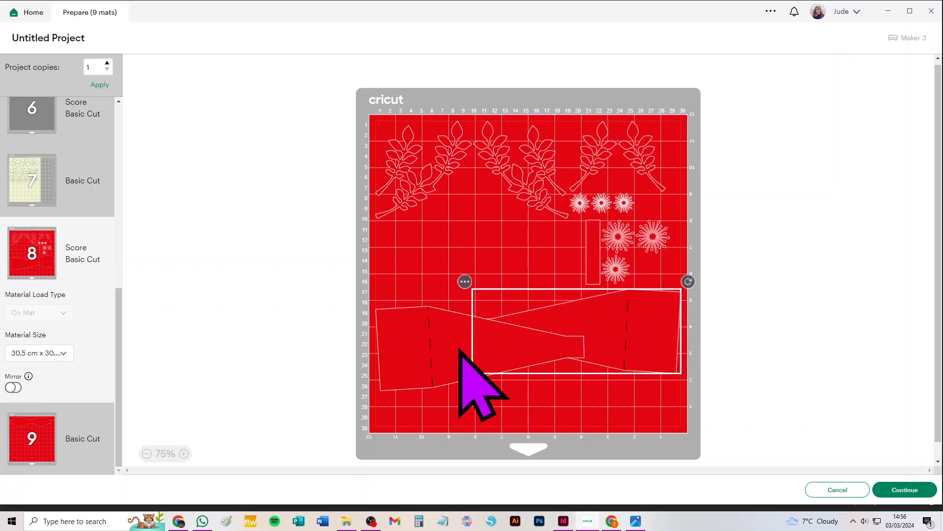
left_click_drag(422, 358, 462, 426)
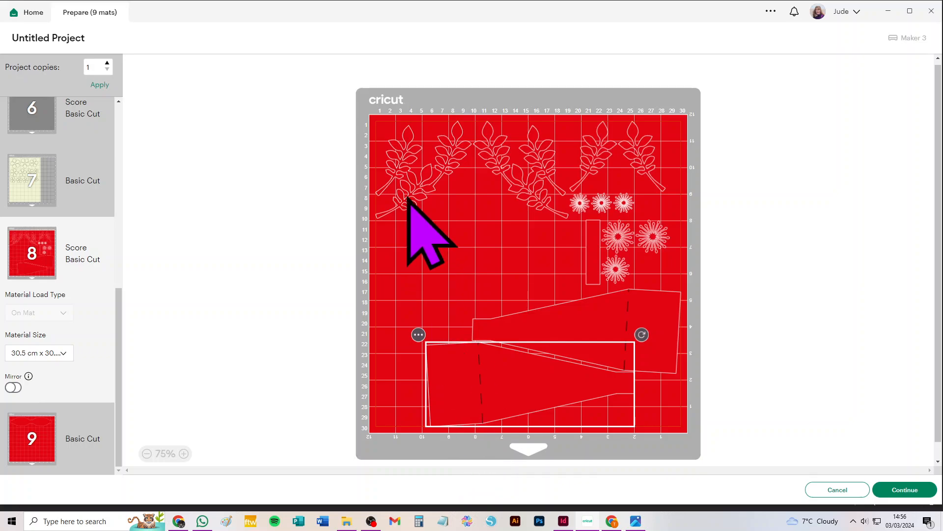
mouse_move(415, 182)
left_mouse_down()
mouse_move(398, 341)
mouse_move(412, 183)
left_mouse_up()
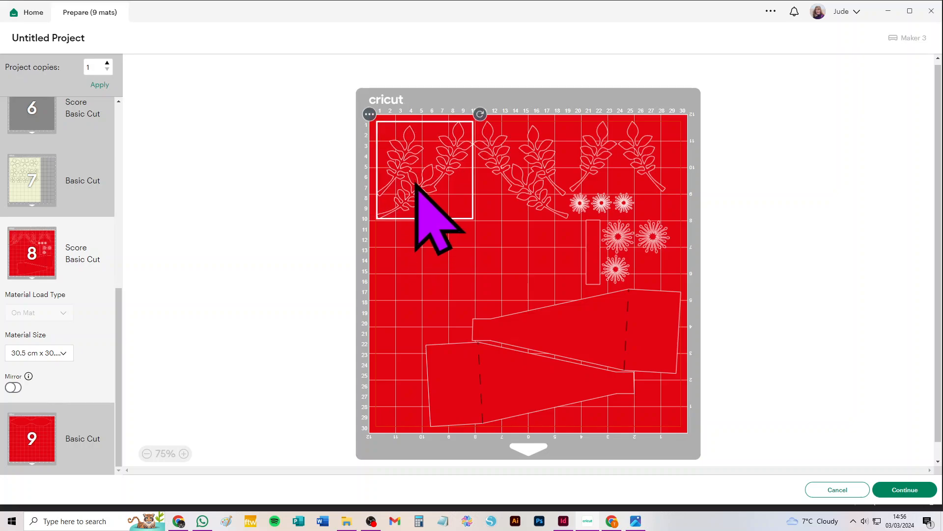
left_click(31, 453)
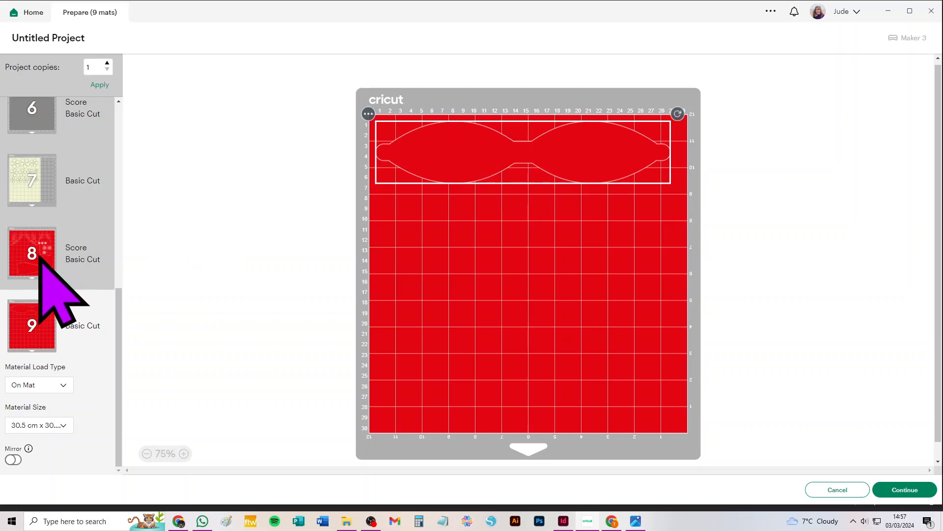
left_click(843, 485)
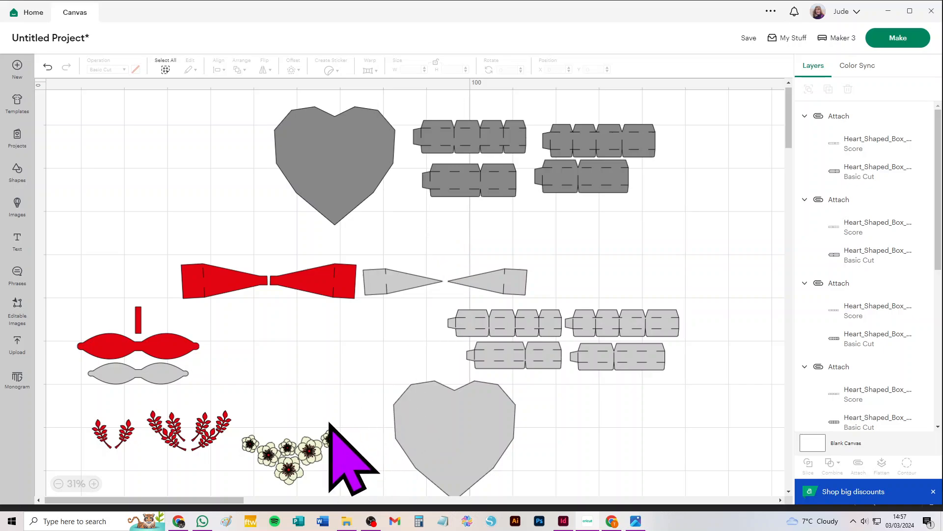
Step: Delete the hearts, box walls, bow pieces and leaf sprigs from the canvas, leaving only the layered flowers
left_click_drag(82, 98, 442, 464)
key("Delete")
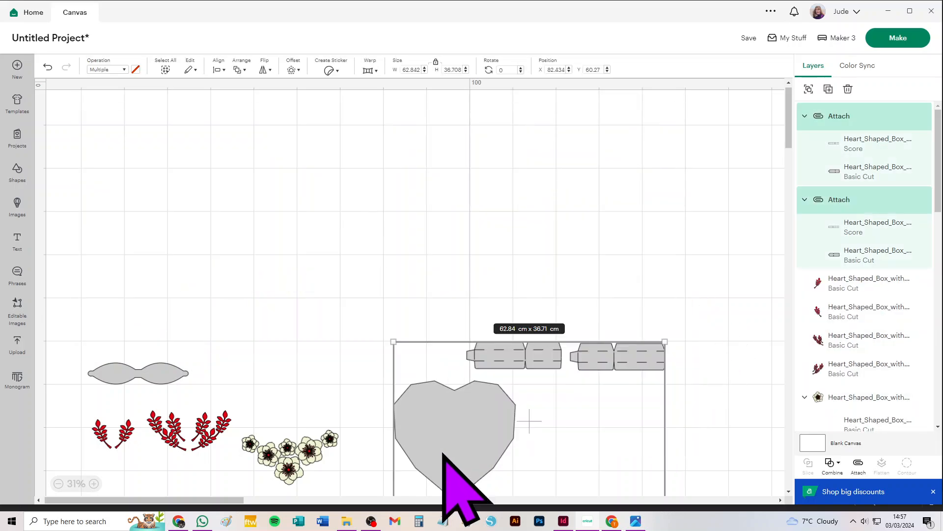
key("Delete")
left_click_drag(81, 321, 218, 459)
key("Delete")
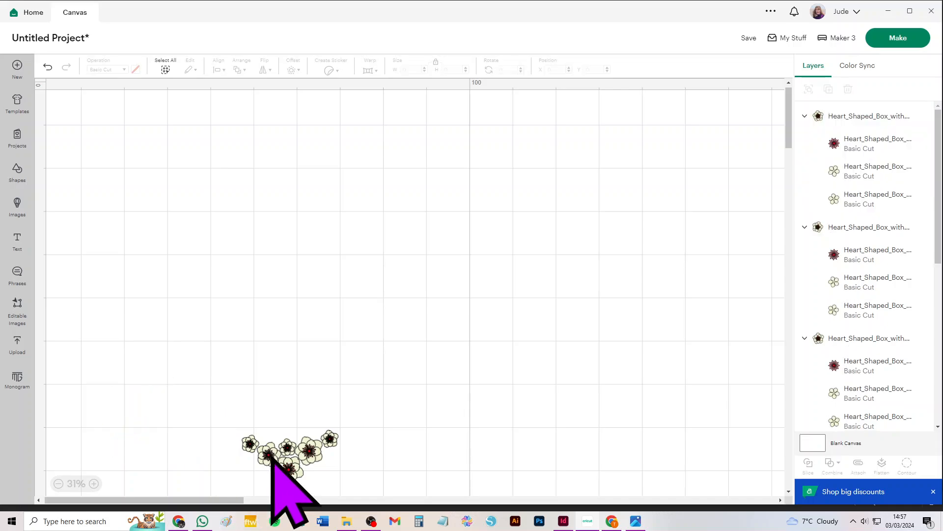
Step: Move all the layered flowers to the upper part of the canvas, group them, and clear the selection
left_click_drag(401, 392, 238, 473)
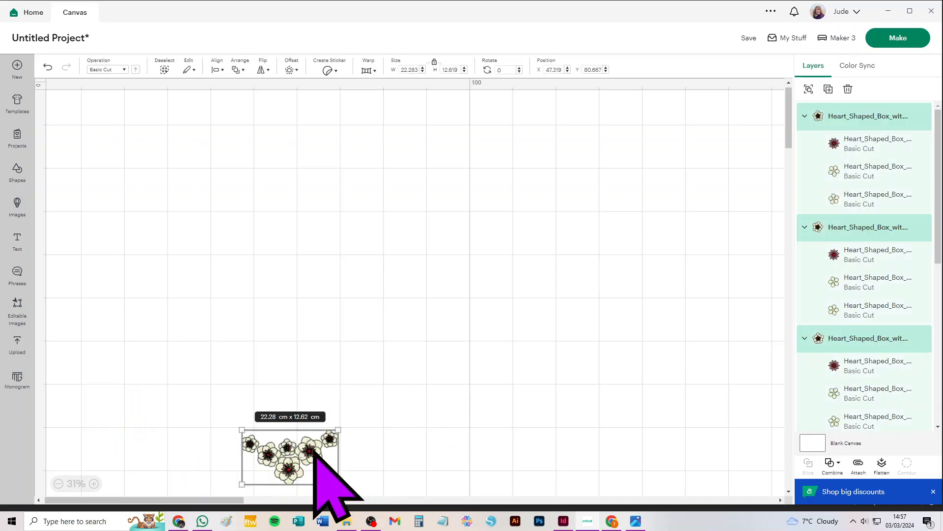
left_click_drag(314, 436, 256, 143)
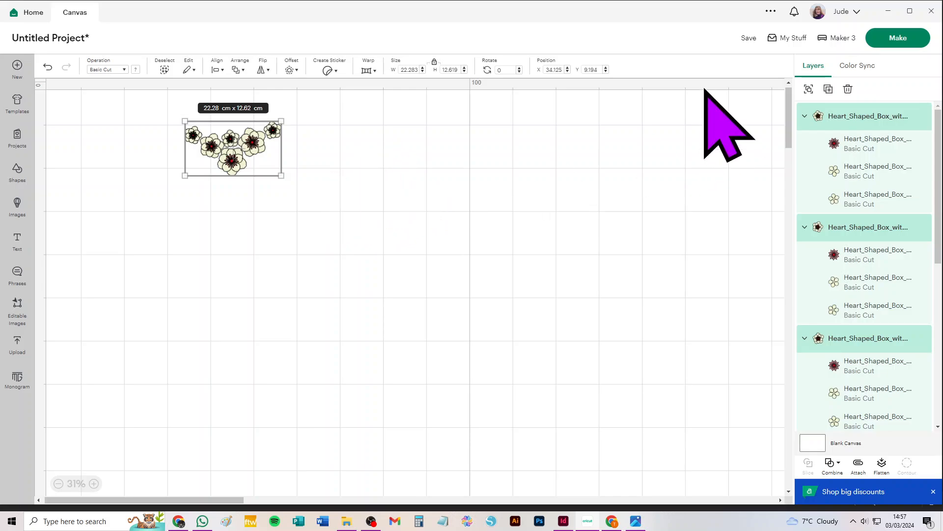
left_click(807, 89)
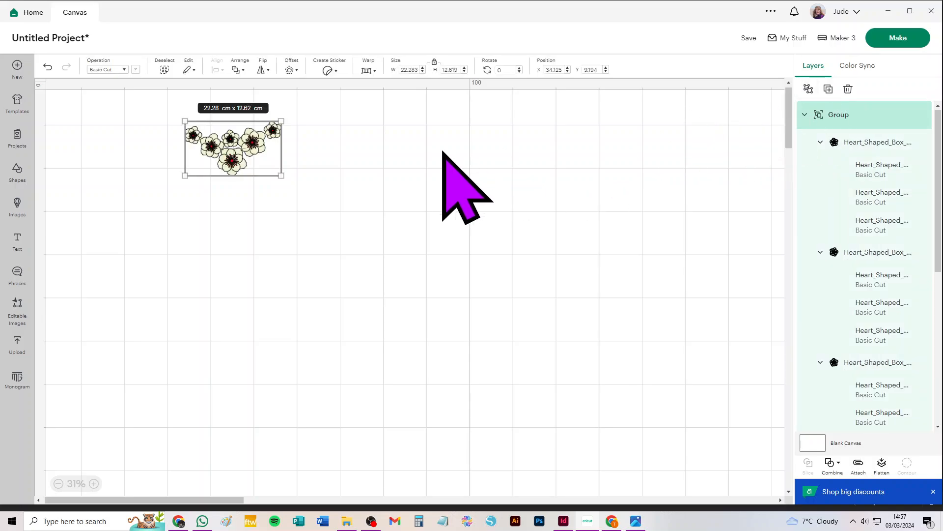
left_click(334, 168)
scroll(232, 147, "up", 5)
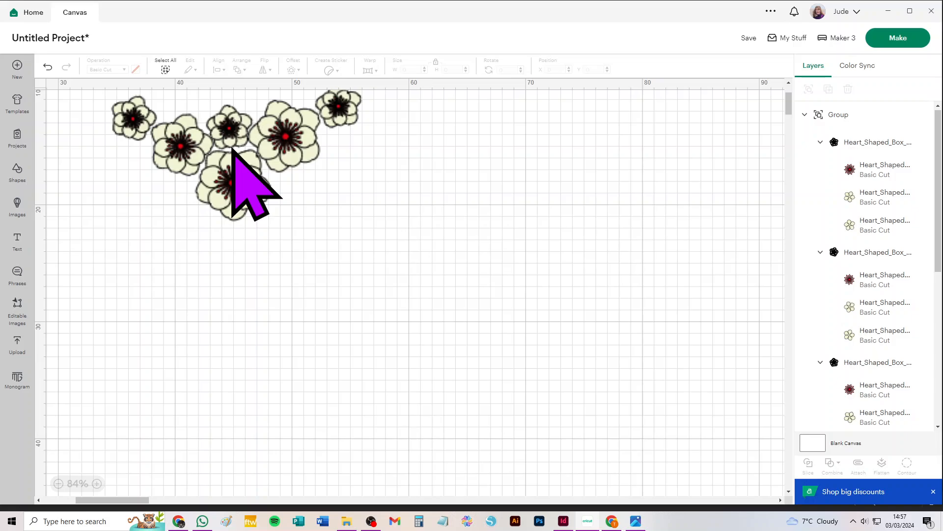
Step: Move the flower group down into open canvas space, ungroup it into individual flowers, and clear the selection
scroll(230, 169, "up", 5)
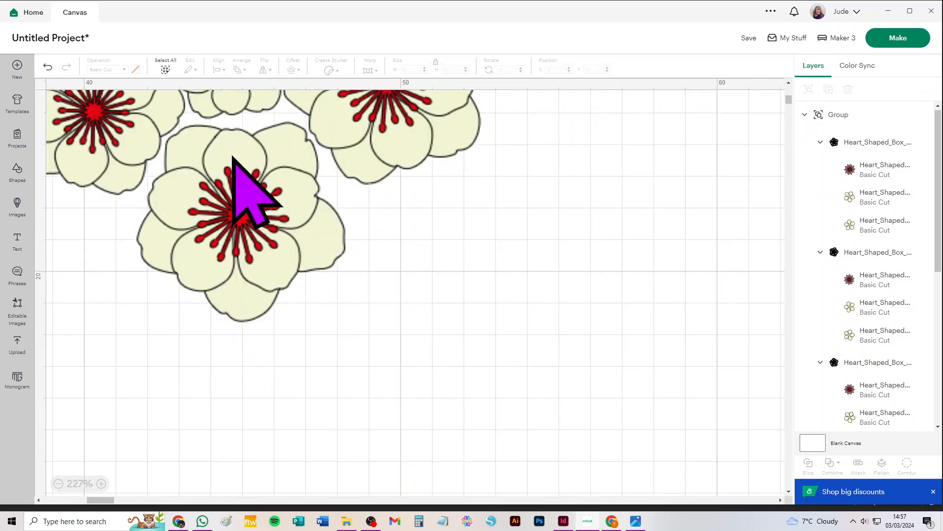
scroll(230, 168, "down", 2)
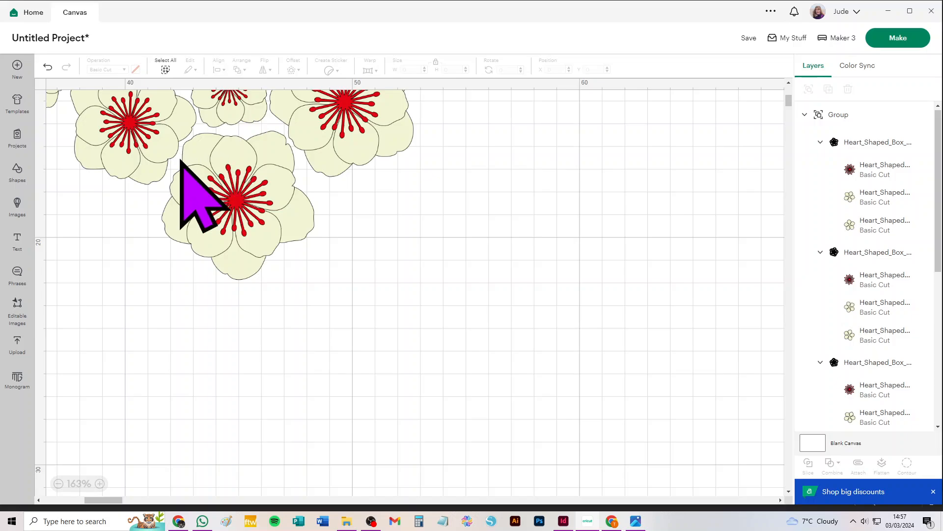
left_click_drag(231, 199, 398, 356)
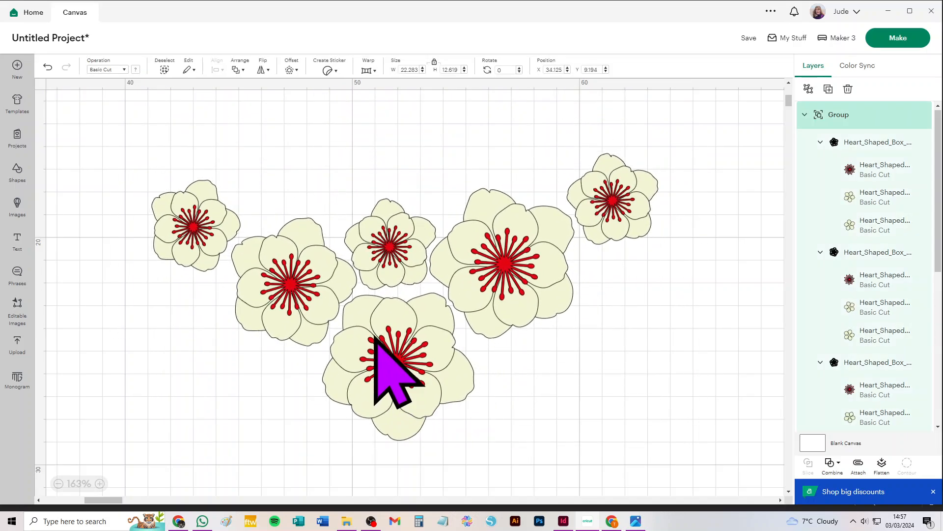
left_click(168, 158)
left_click_drag(193, 230, 206, 234)
left_click(809, 89)
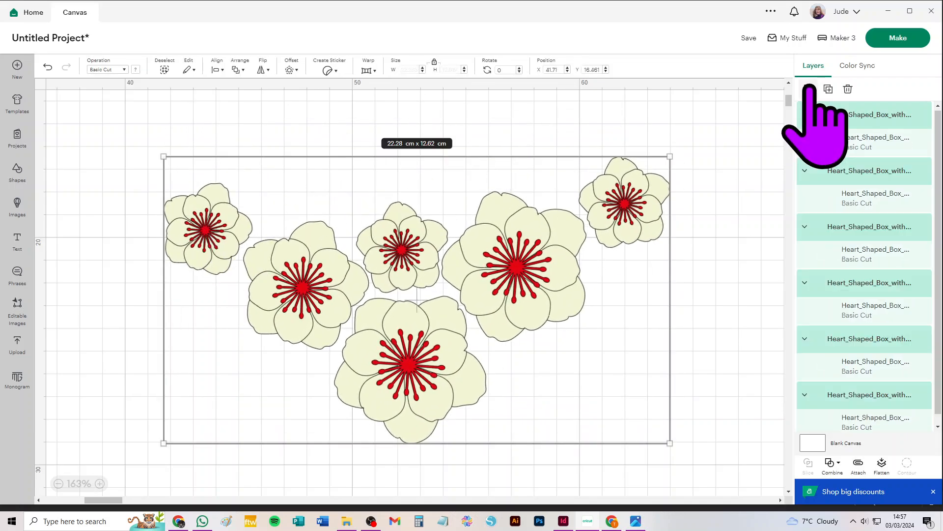
left_click(715, 162)
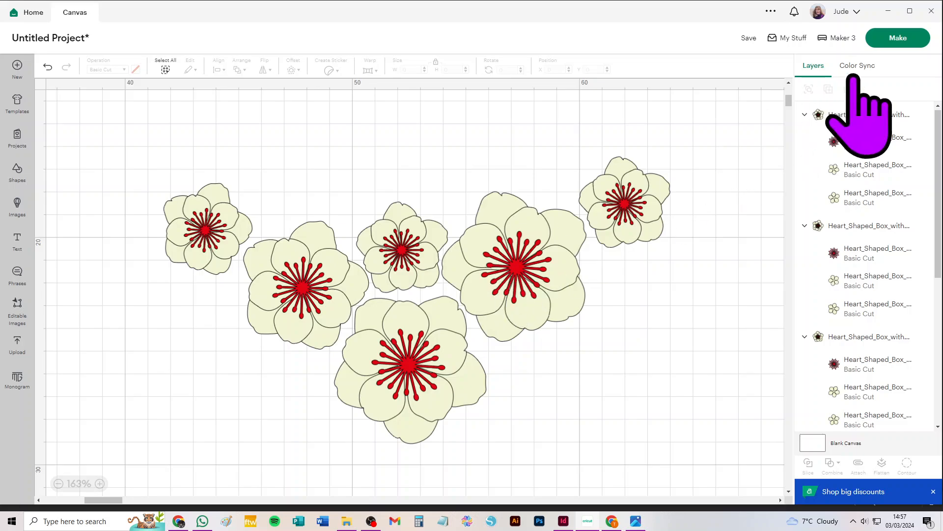
Step: Ungroup the leftmost small flower and lay out its red stamen and two cream petal layers side by side above the other flowers
left_click(224, 240)
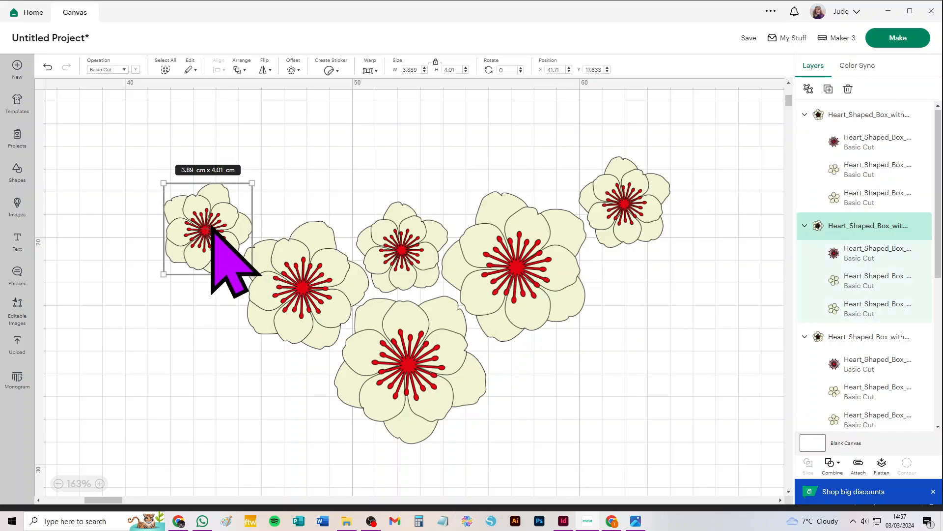
left_click(808, 89)
left_click(305, 124)
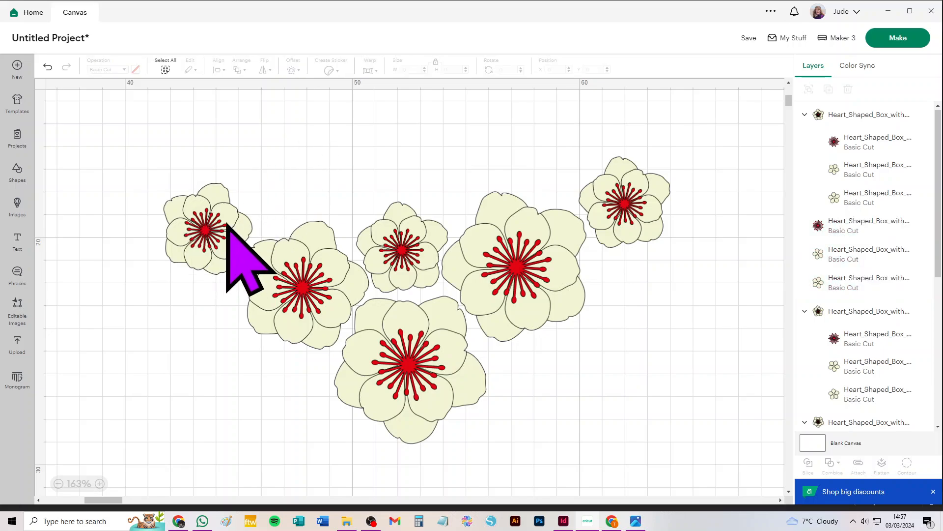
left_click_drag(204, 238, 93, 144)
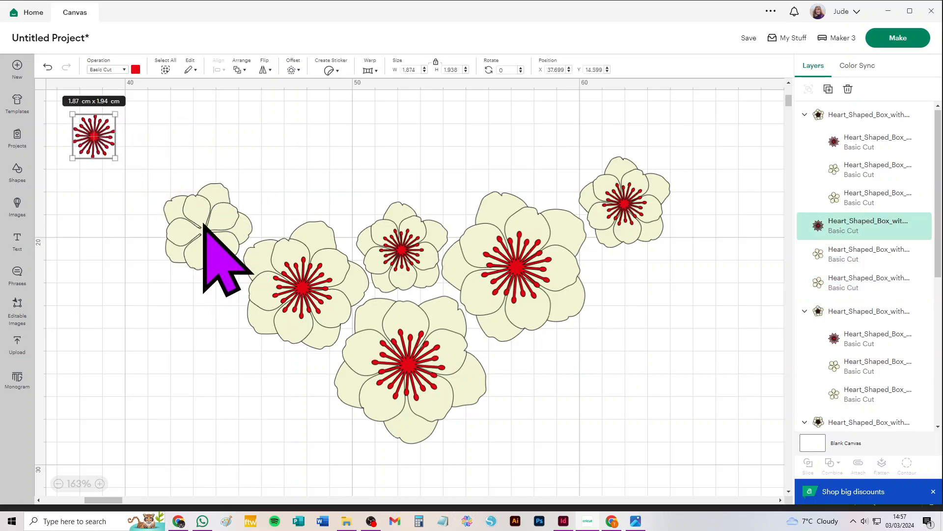
left_click_drag(204, 231, 245, 151)
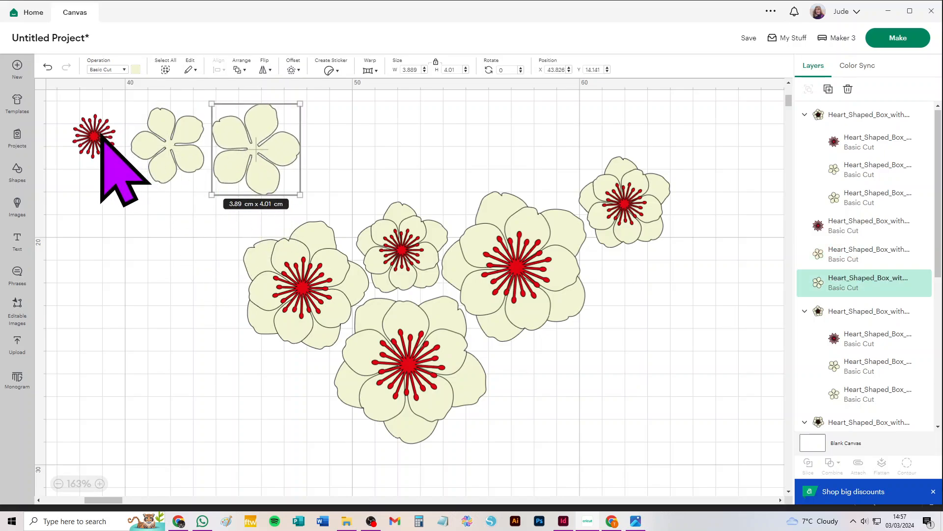
left_click_drag(101, 135, 86, 132)
Step: Ungroup the medium flower and spread its red stamen and two petal layers in a row beneath the first flower's pieces
left_click(299, 285)
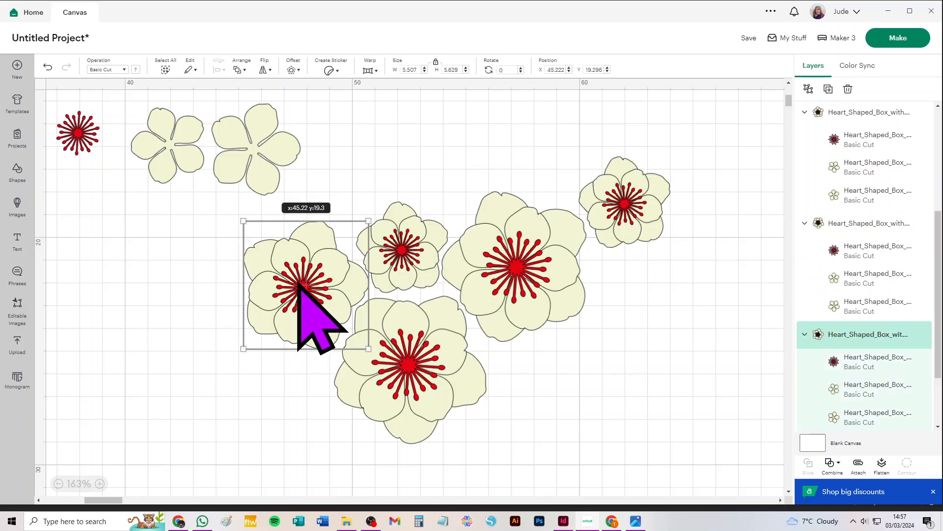
left_click(808, 89)
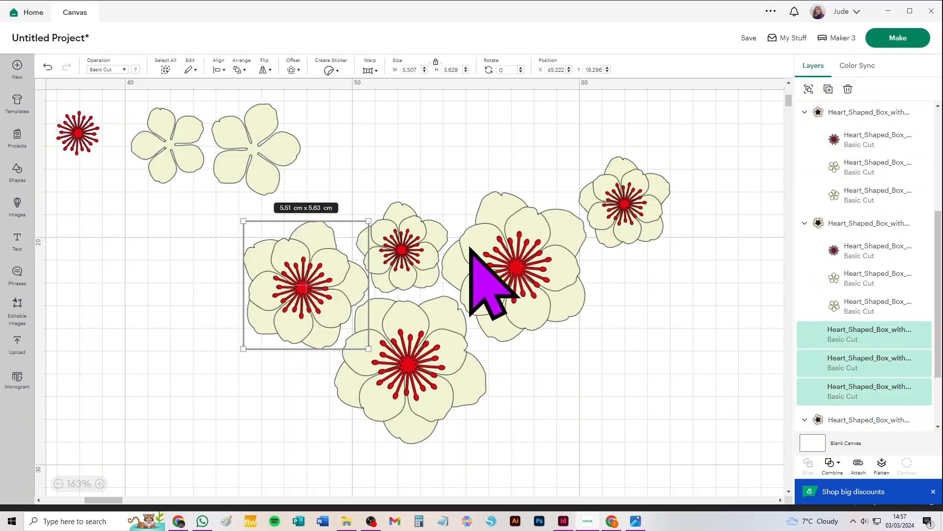
left_click_drag(314, 295, 53, 177)
left_click_drag(302, 300, 170, 241)
left_click_drag(307, 266, 295, 242)
Step: Ungroup the large lower-center flower and spread its stamen and two petal layers in a third row
left_click(412, 366)
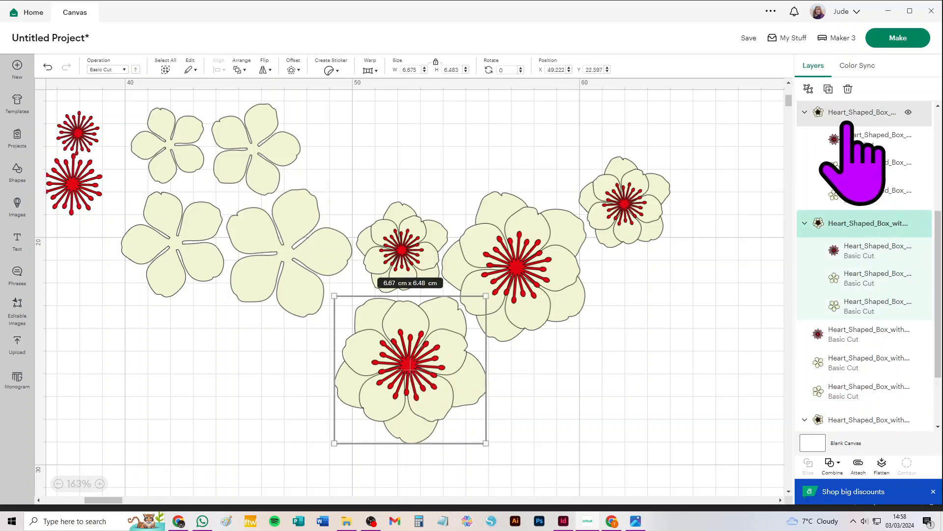
left_click(809, 89)
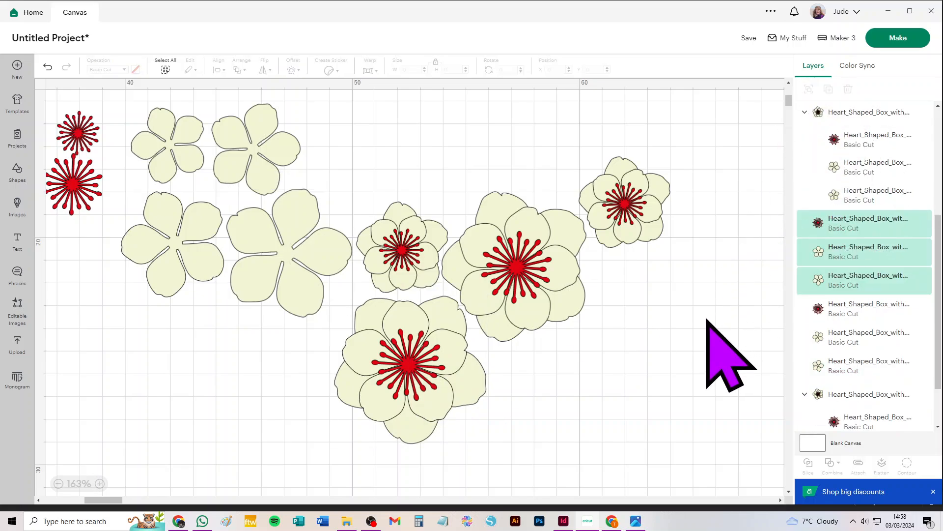
left_click_drag(416, 364, 78, 262)
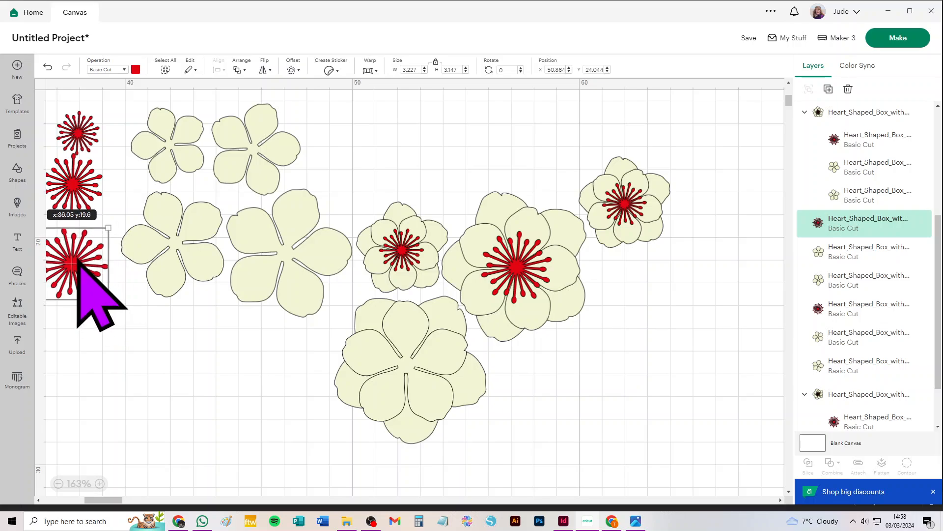
left_click_drag(399, 391, 185, 375)
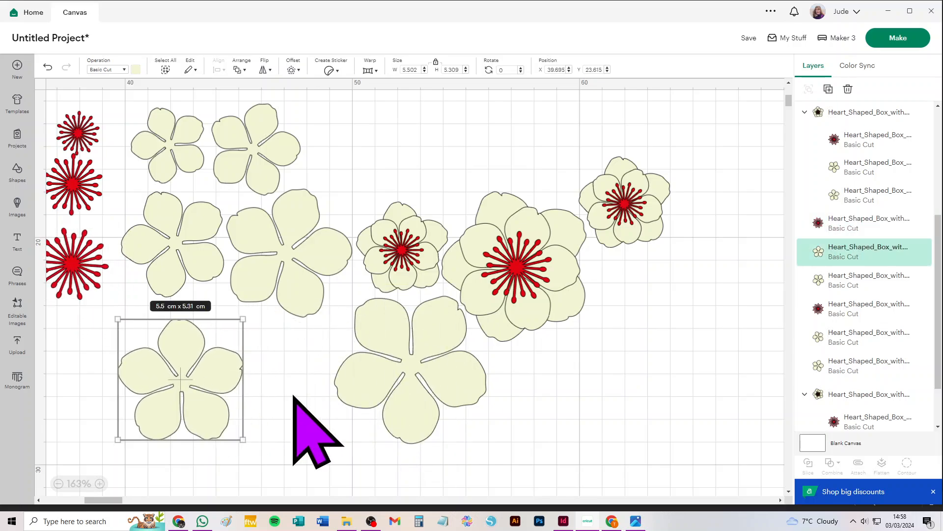
left_click_drag(385, 359, 302, 373)
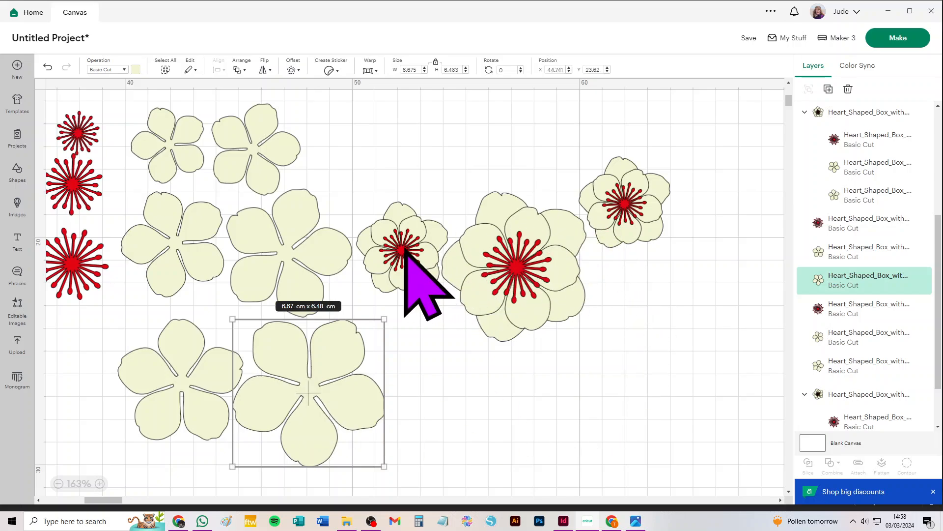
Step: Move the small center flower aside, ungroup the remaining large flower, and separate its stamen and two petal layers without overlap between them
left_click_drag(404, 250, 669, 428)
left_click(524, 266)
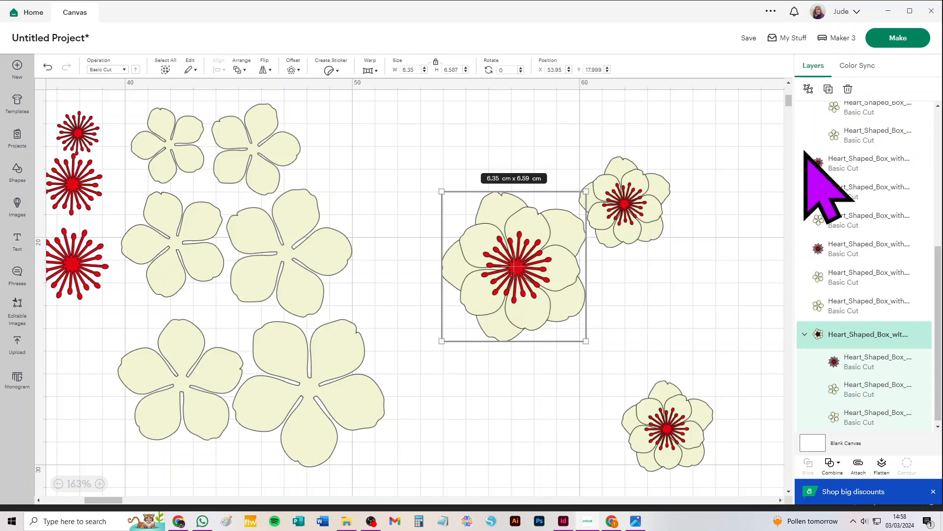
left_click(808, 88)
left_click(717, 283)
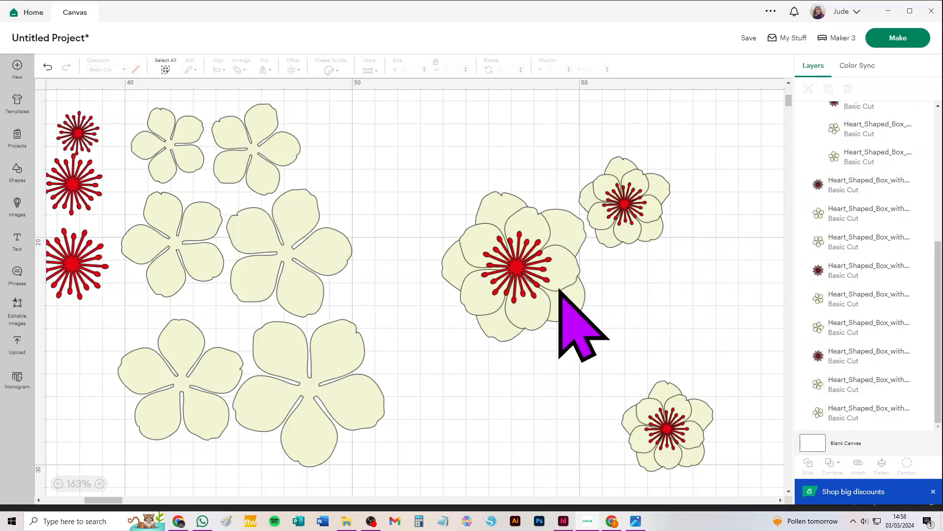
left_click_drag(518, 268, 66, 350)
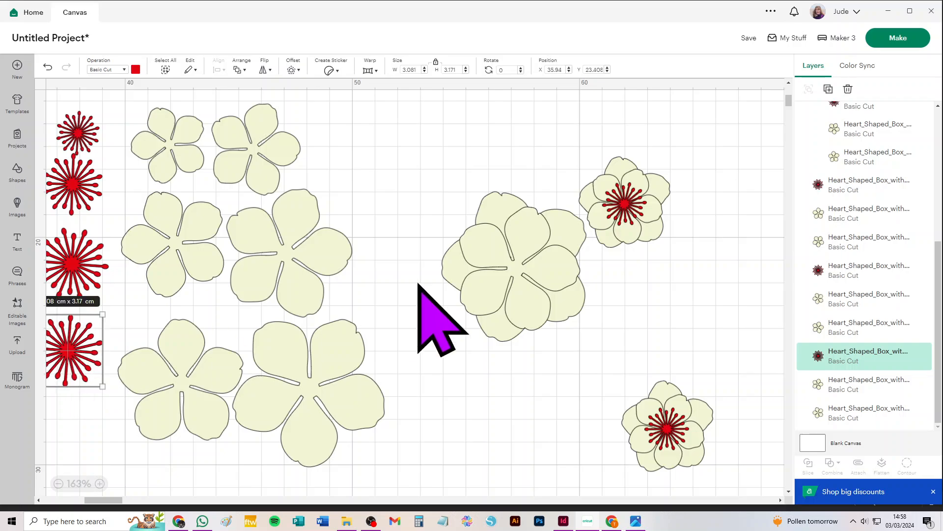
left_click_drag(495, 261, 423, 154)
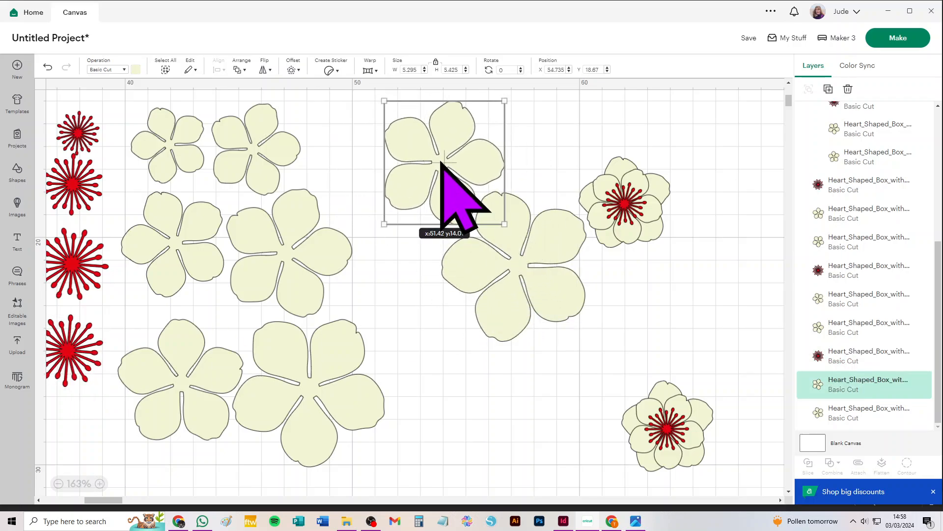
left_click_drag(529, 257, 593, 159)
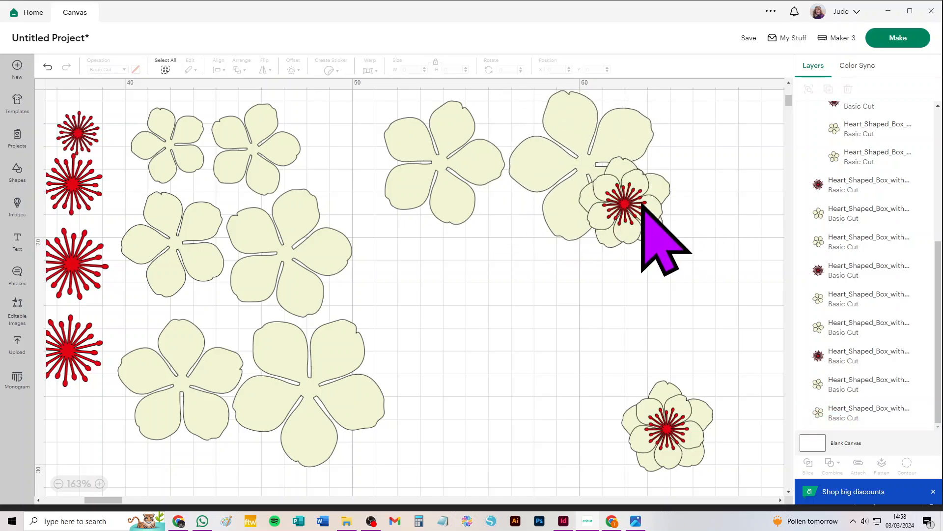
Step: Ungroup the upper small flower, add its stamen to the red column, and place its two petal layers side by side below the large petals
left_click_drag(639, 203, 70, 425)
left_click(808, 87)
left_click_drag(436, 299, 527, 320)
Step: Ungroup the last small flower, add its stamen to the red column, and place its two petal layers below the other small petals
left_click(669, 424)
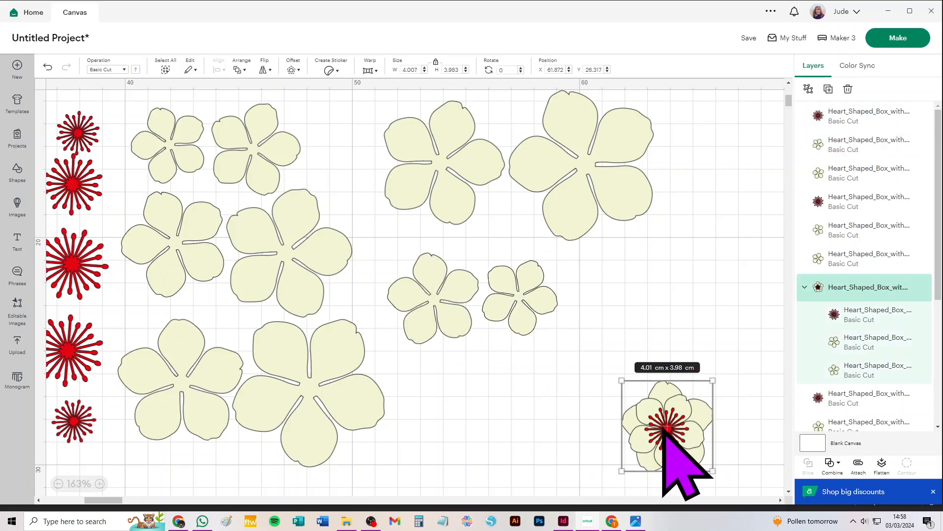
left_click(809, 88)
left_click(704, 287)
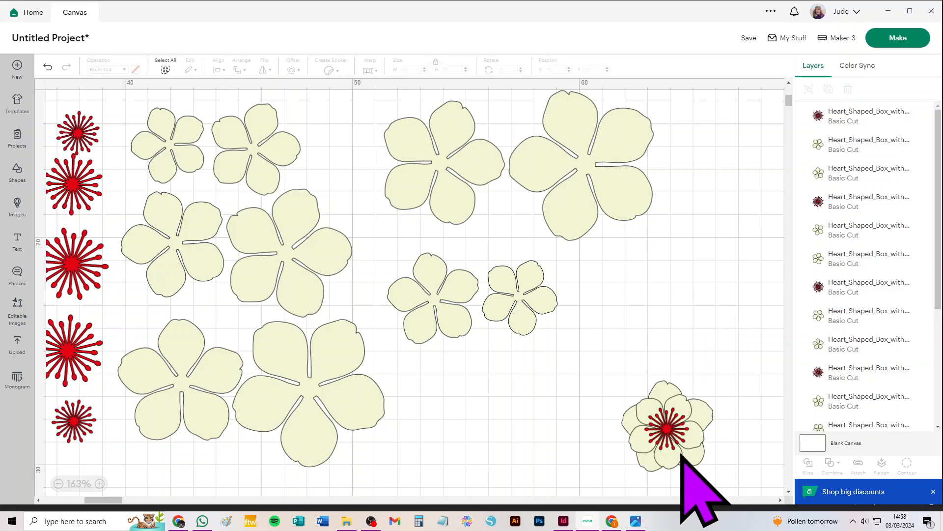
left_click_drag(667, 428, 69, 459)
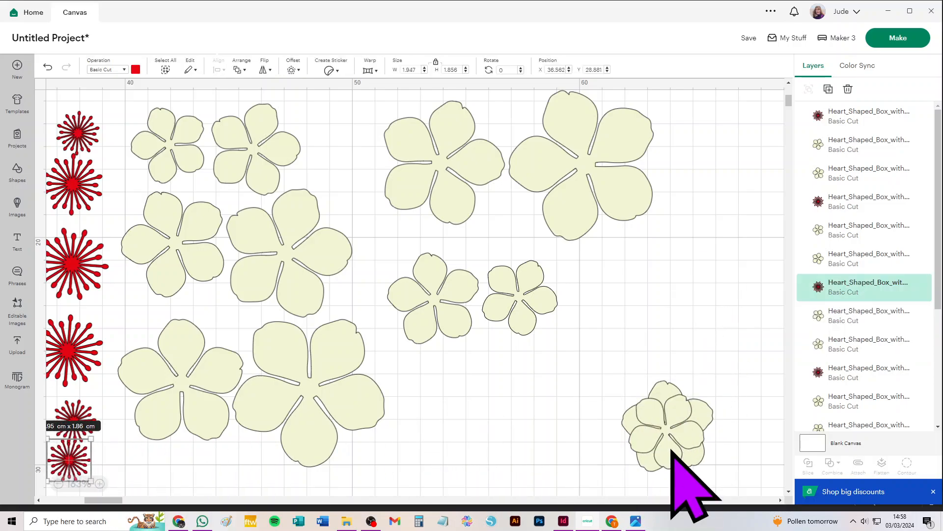
left_click(655, 431)
left_click_drag(655, 432, 461, 392)
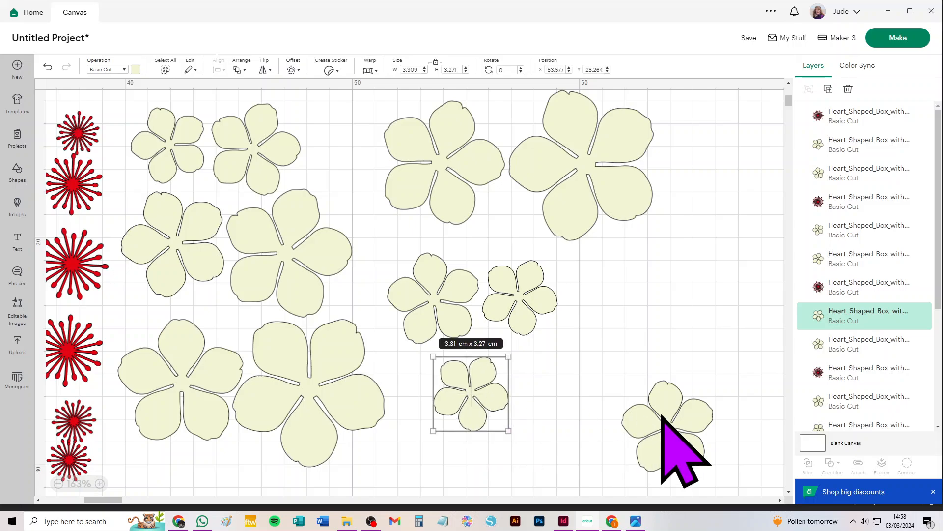
left_click_drag(663, 413, 541, 369)
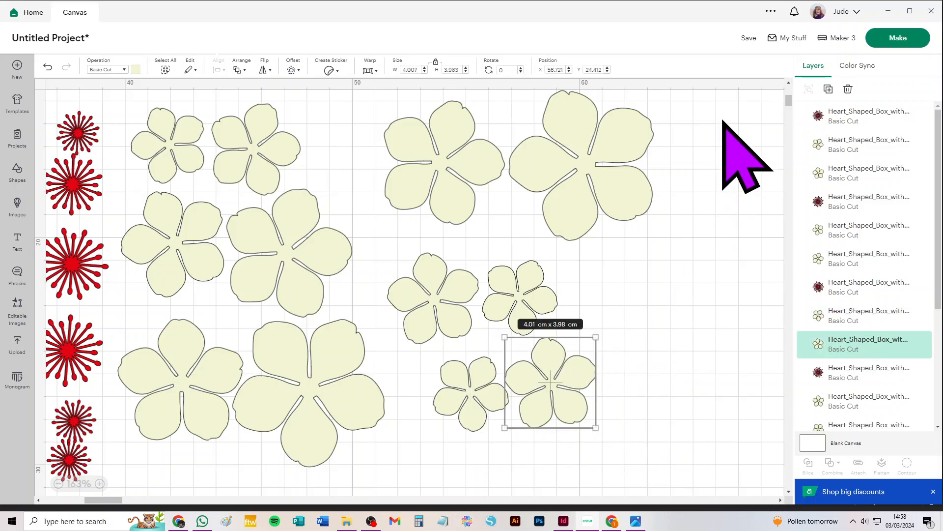
Step: Attach all the cream petal layers in their current arrangement, excluding the red stamens, and open the mat preparation
left_click_drag(708, 114, 155, 414)
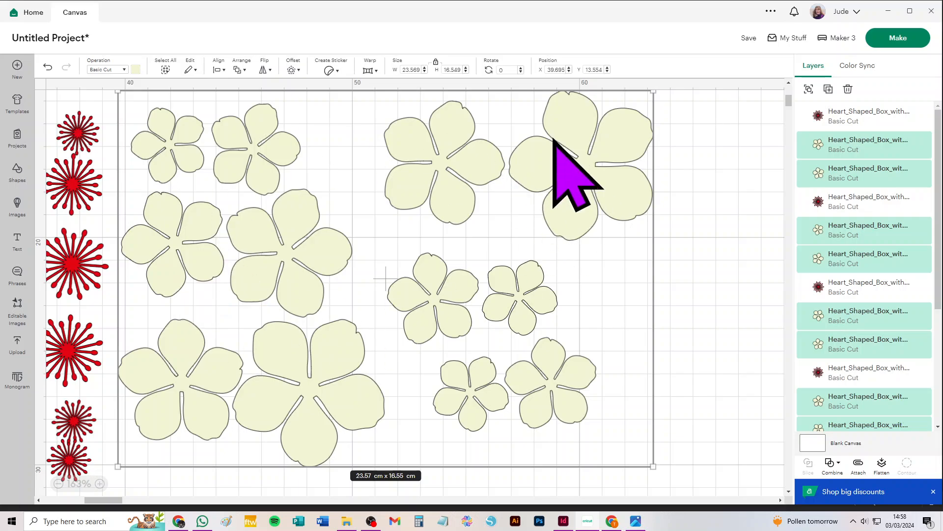
left_click(858, 464)
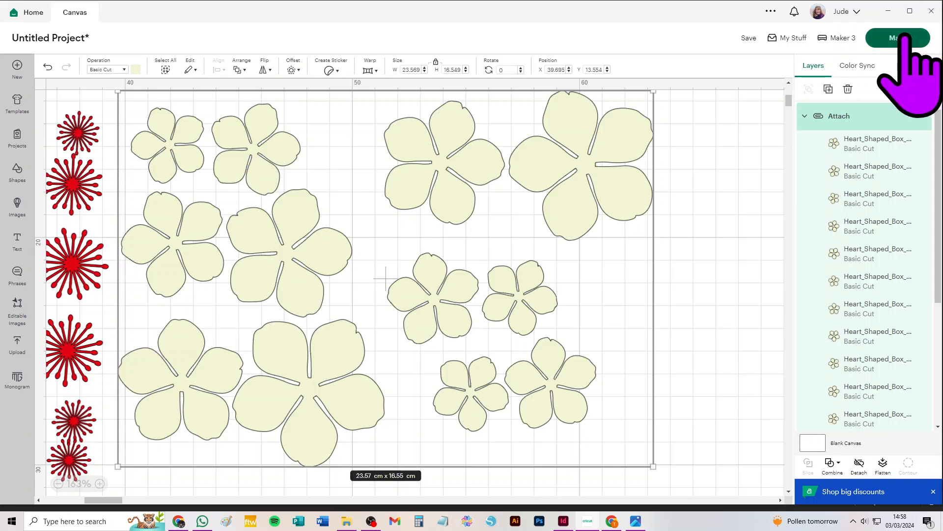
left_click(902, 39)
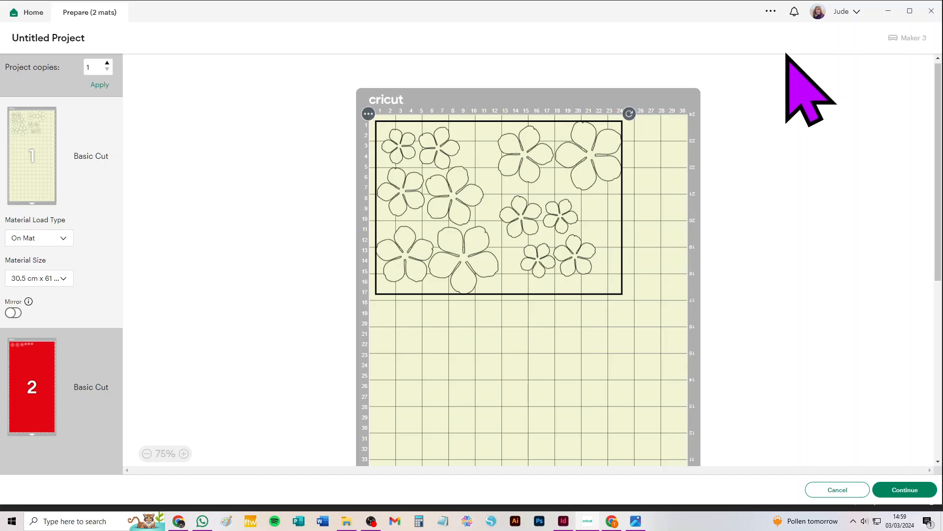
Step: Preview the attached petals on mat 1 at the A4 and 21.6 cm x 27.9 cm (Letter) material sizes, and return to the canvas
left_click(42, 279)
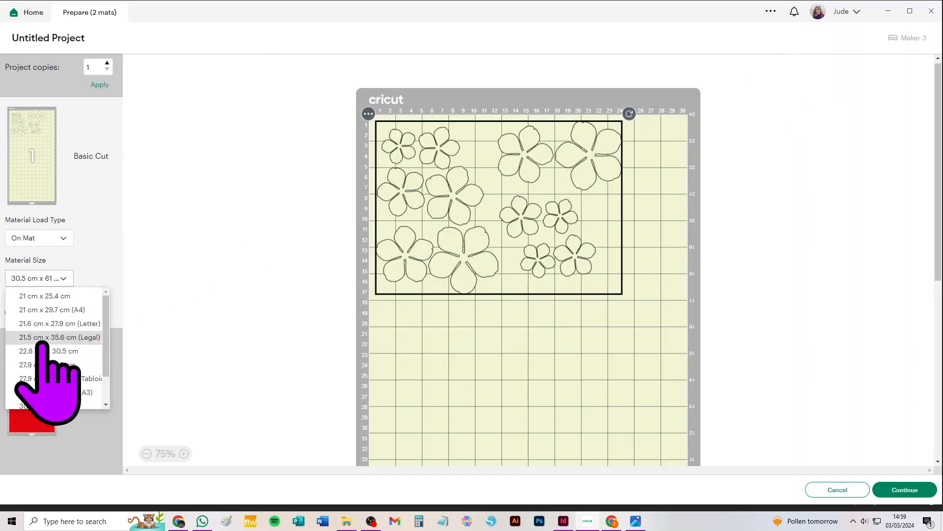
left_click(46, 311)
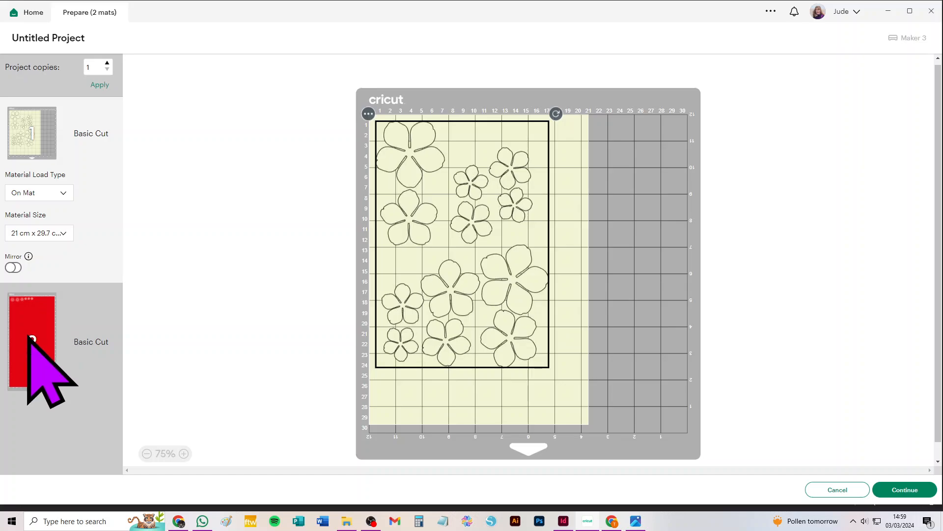
left_click(60, 235)
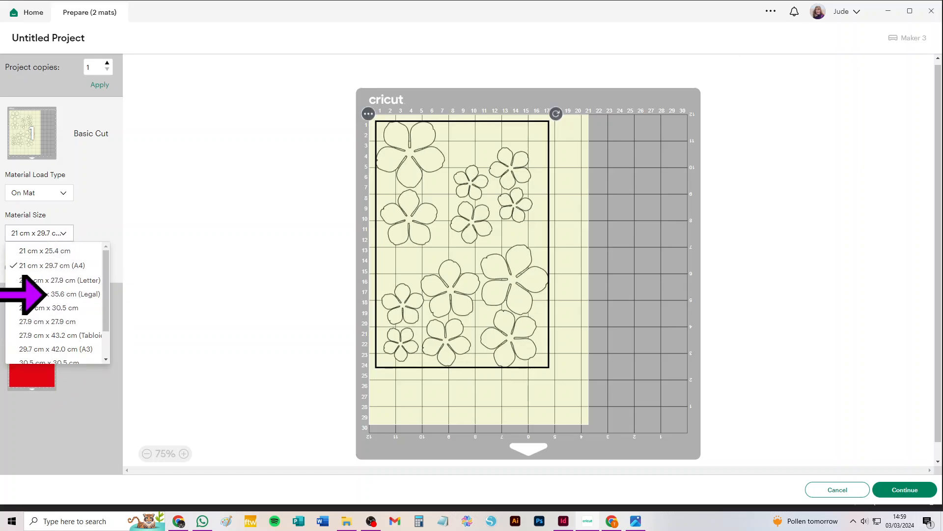
left_click(69, 276)
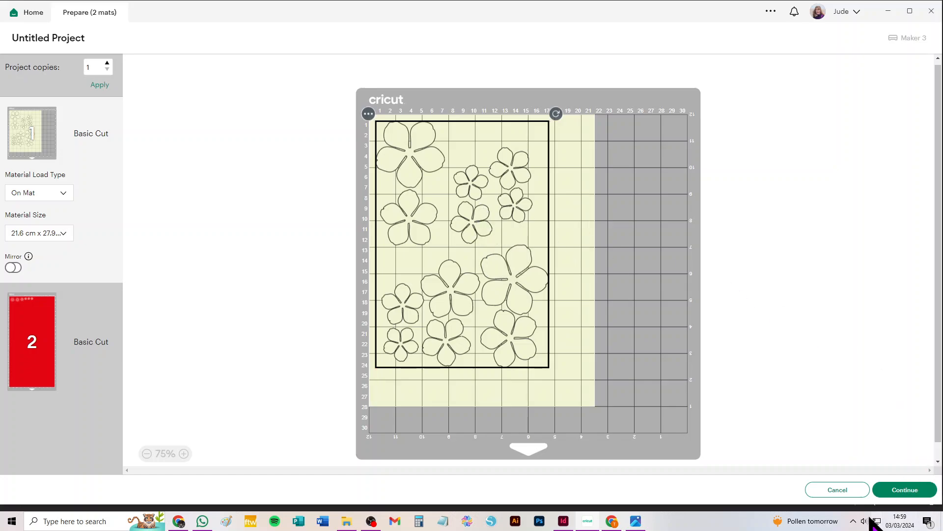
left_click(837, 489)
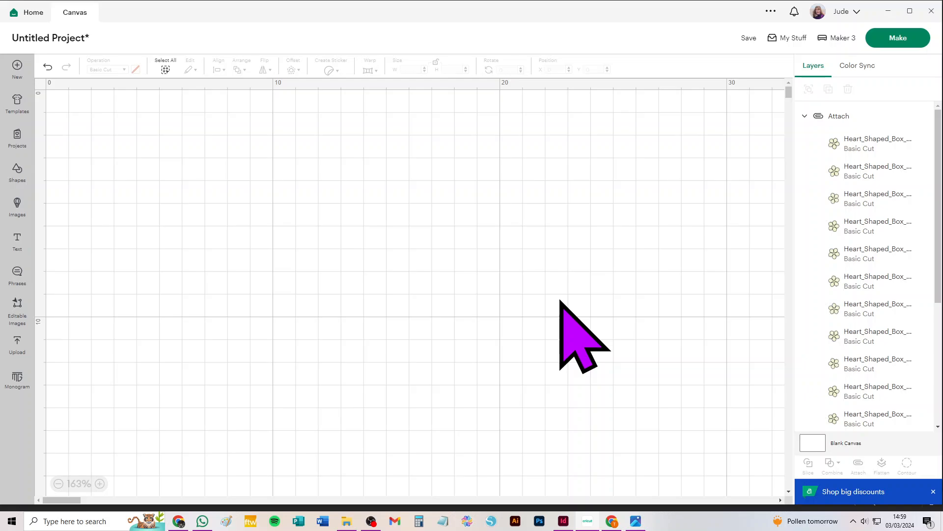
scroll(496, 295, "up", 2)
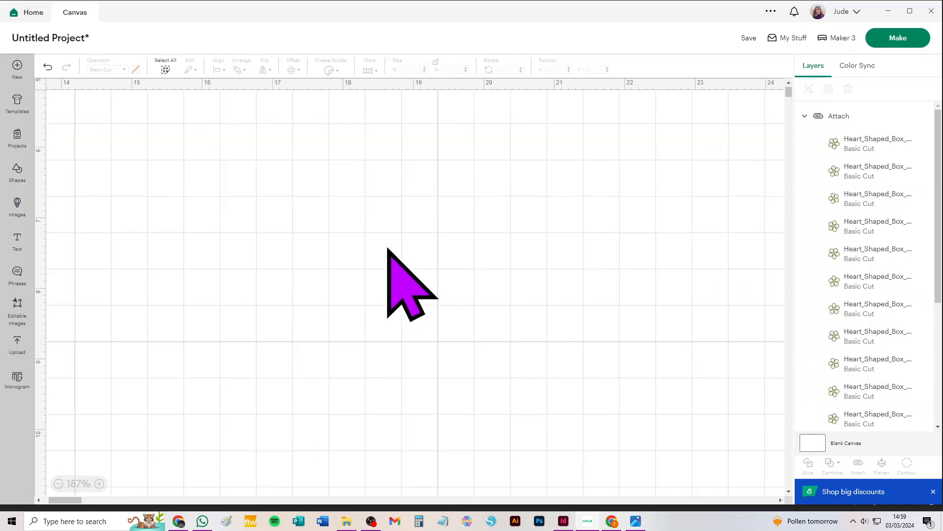
Step: Delete all the flower pieces from the canvas and add the uploaded green two-part insert design
scroll(387, 247, "down", 12)
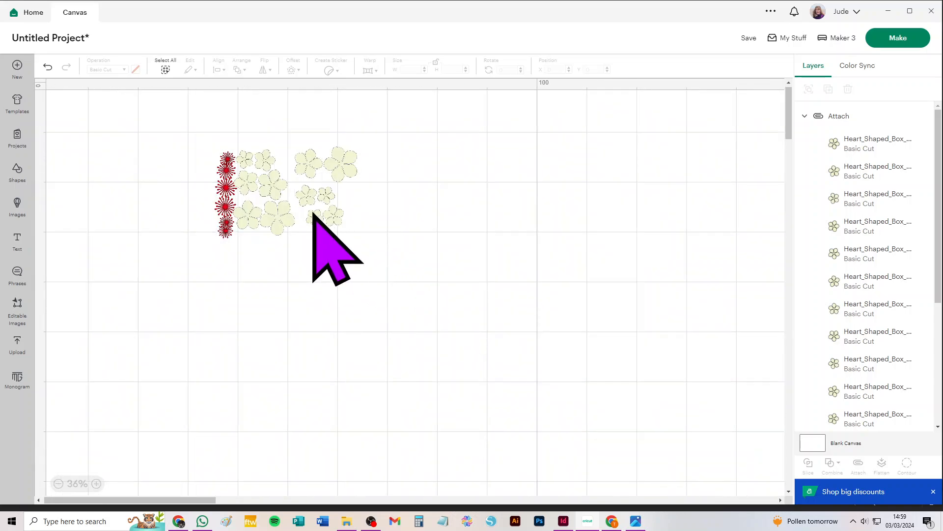
left_click_drag(459, 129, 108, 291)
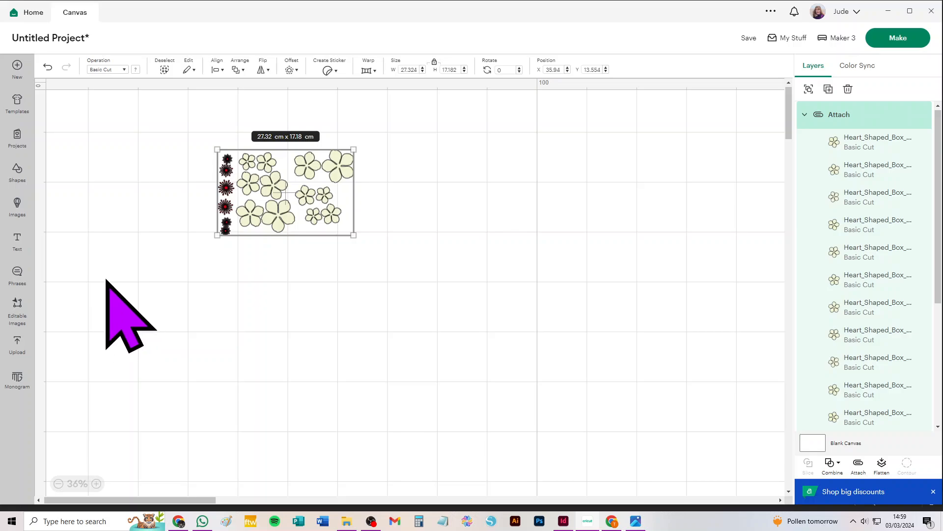
key("Delete")
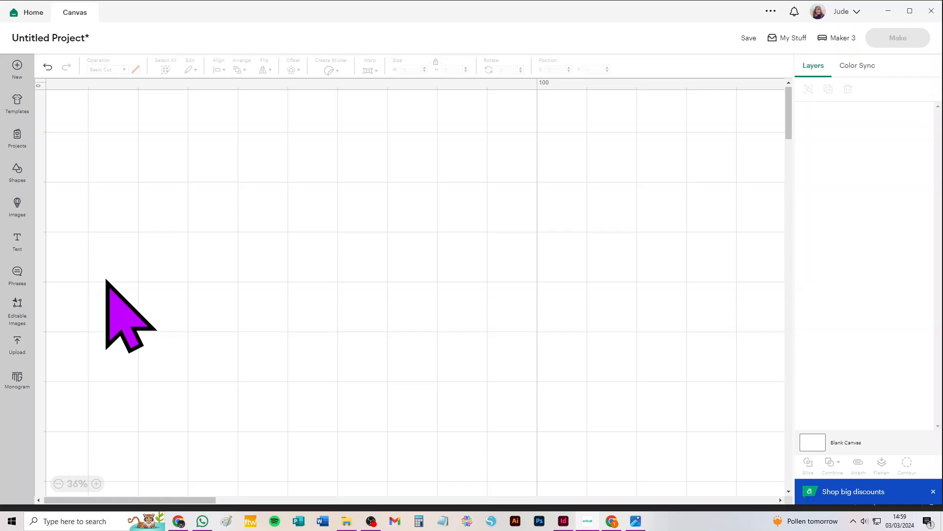
left_click(17, 343)
left_click(432, 347)
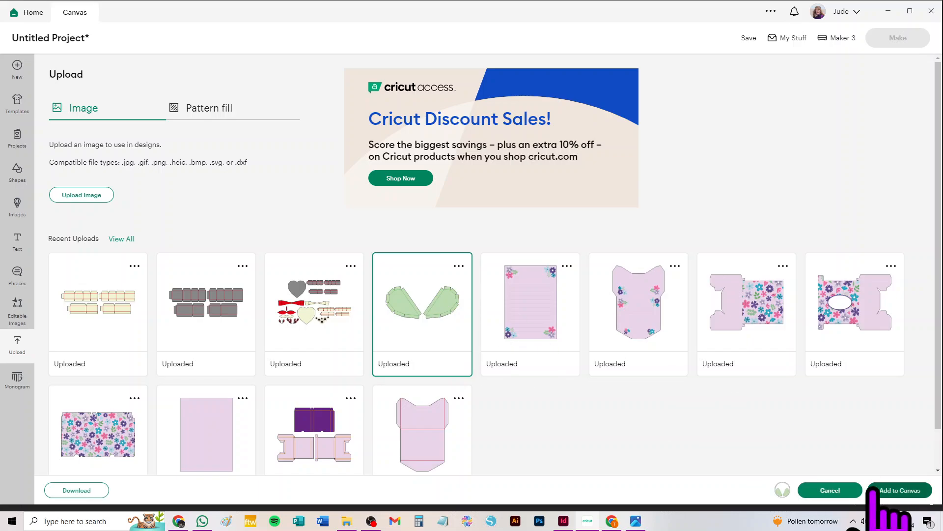
left_click(889, 490)
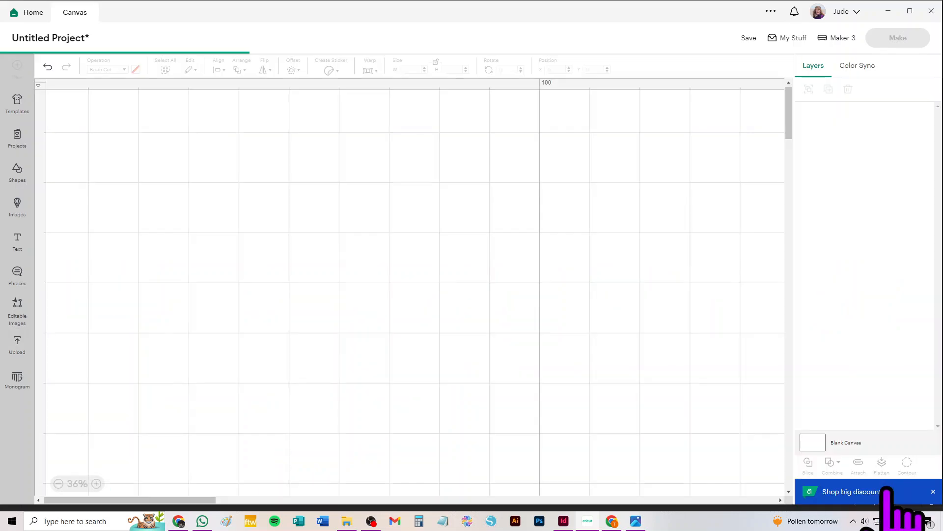
Step: Switch to the photo viewer, examine the photos of the optional box insert, and return to Cricut Design Space
left_click(636, 522)
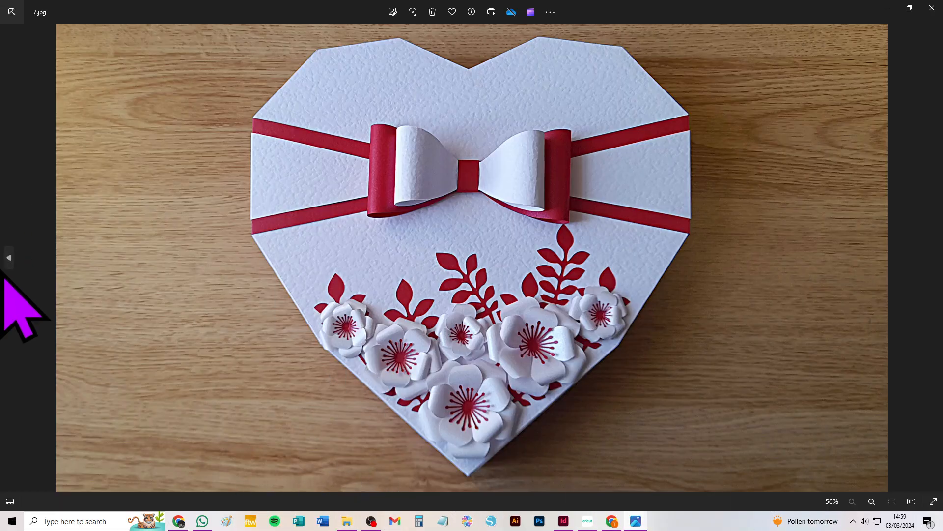
left_click(9, 256)
left_click(9, 257)
left_click(9, 257)
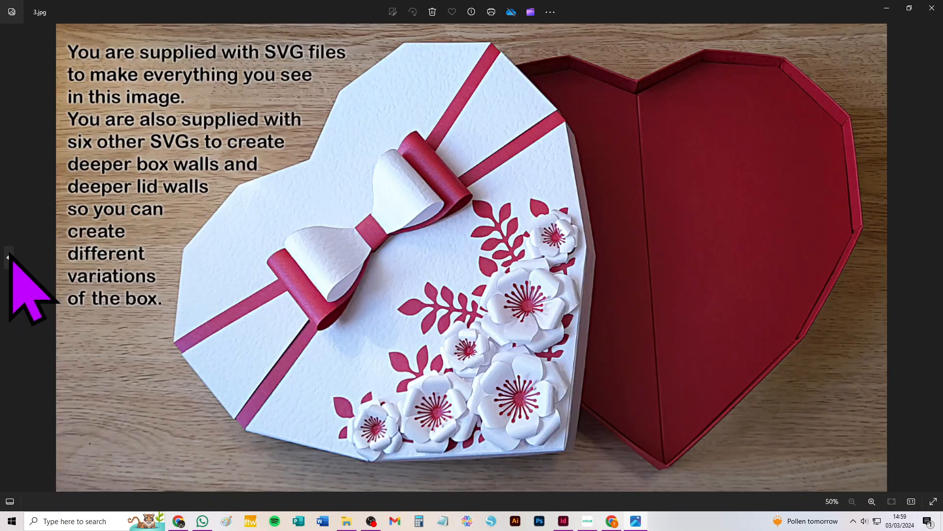
left_click(9, 256)
left_click(9, 256)
left_click(9, 256)
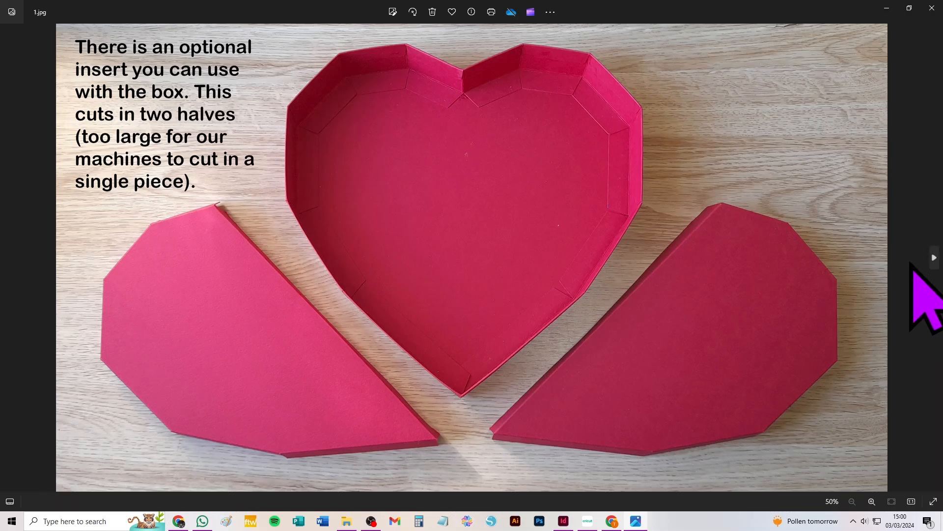
left_click(933, 256)
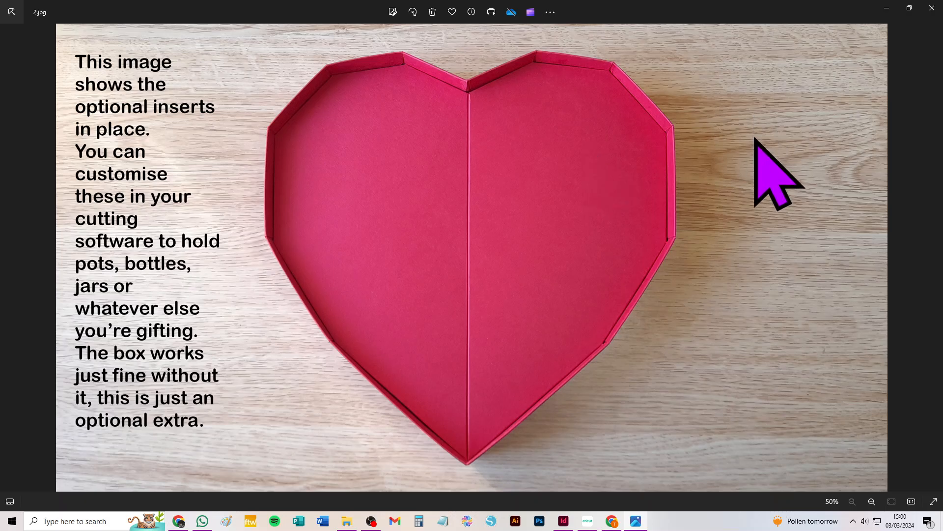
left_click(590, 524)
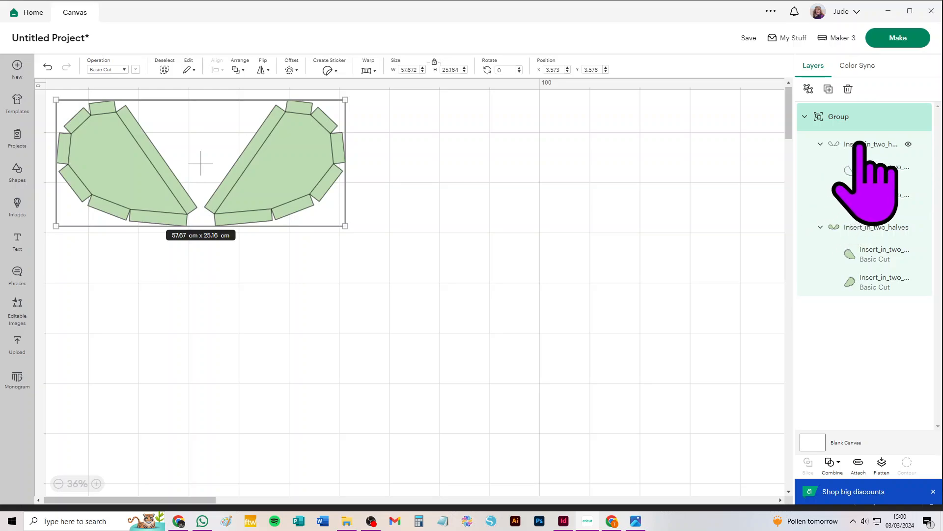
Step: Change the operation of both inner fold-line layers of the insert to Score
left_click(880, 144)
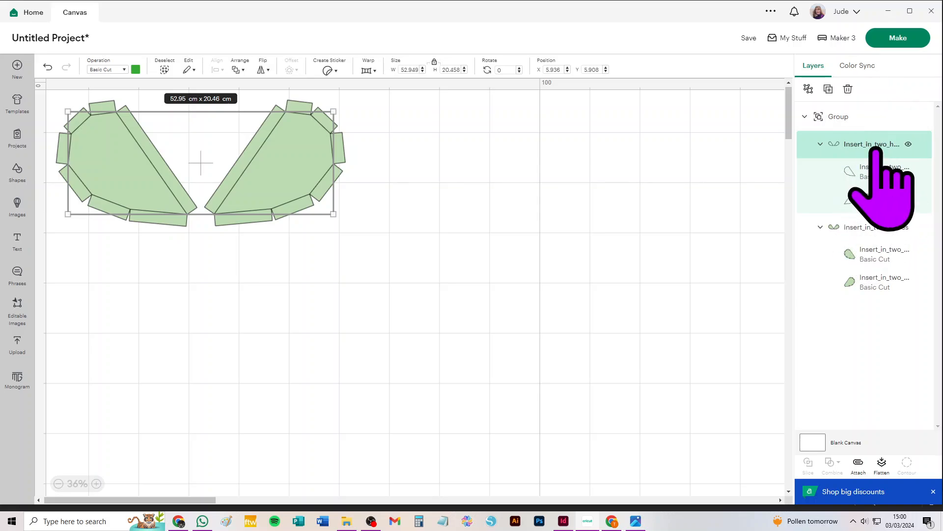
left_click(113, 69)
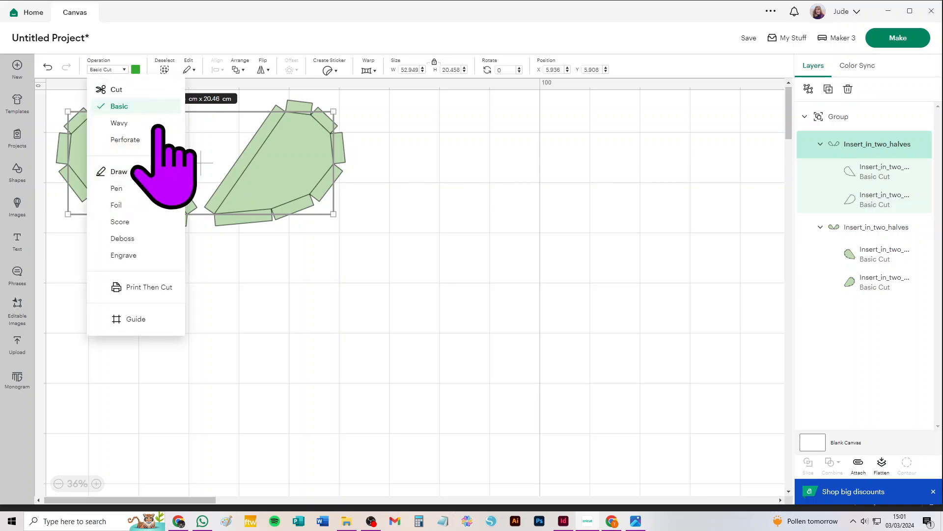
left_click(122, 219)
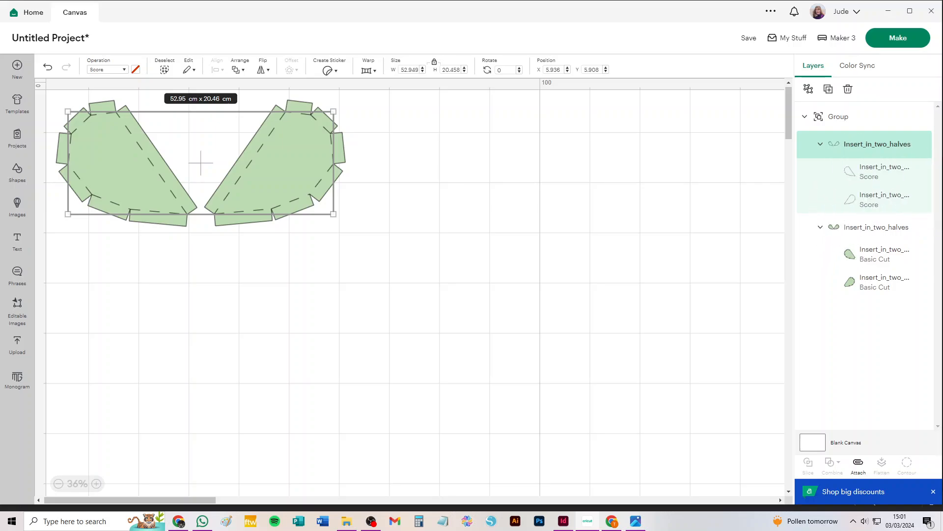
Step: Ungroup the insert's score layers, cut layers and outer group so that all four layers are separate
left_click(808, 88)
left_click(875, 199)
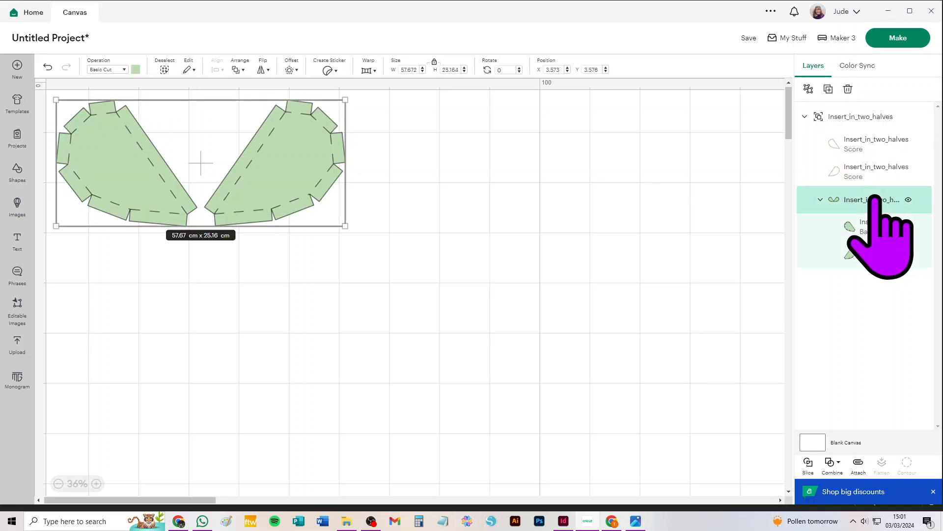
left_click(811, 89)
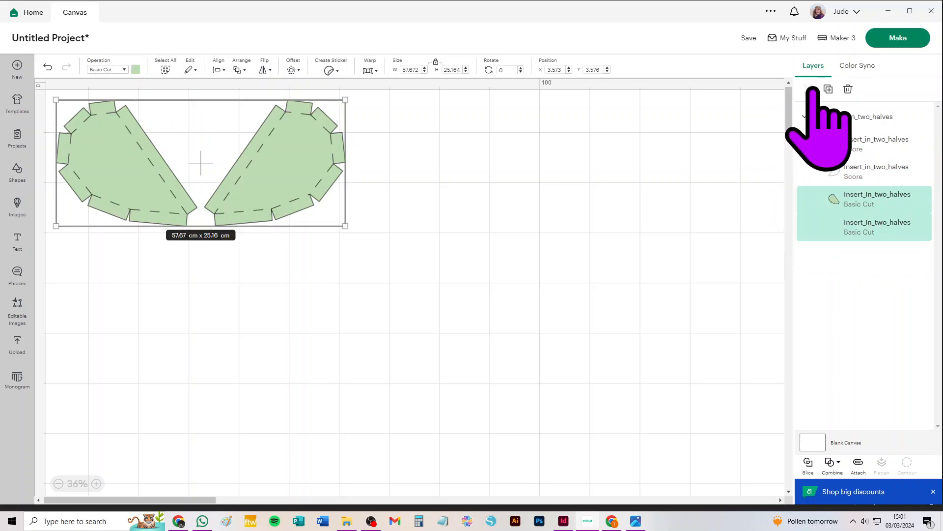
left_click(860, 117)
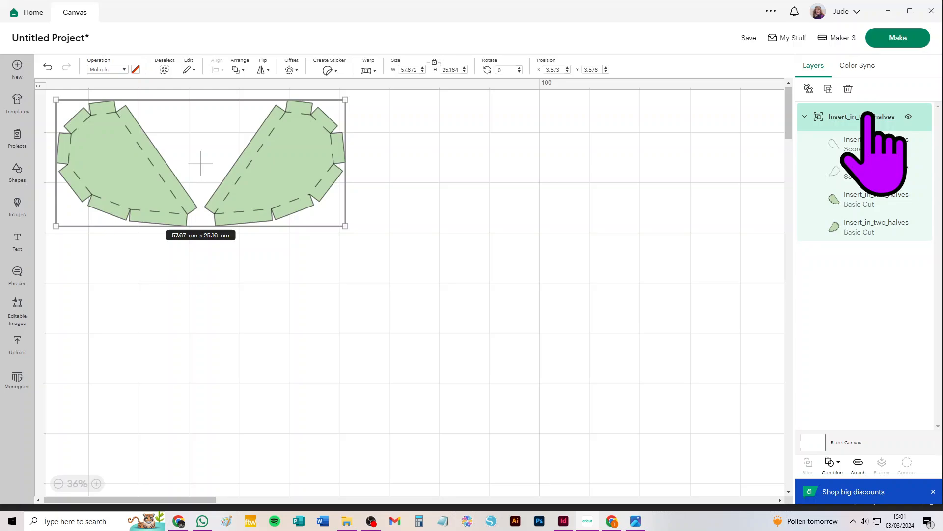
left_click(815, 88)
left_click(669, 185)
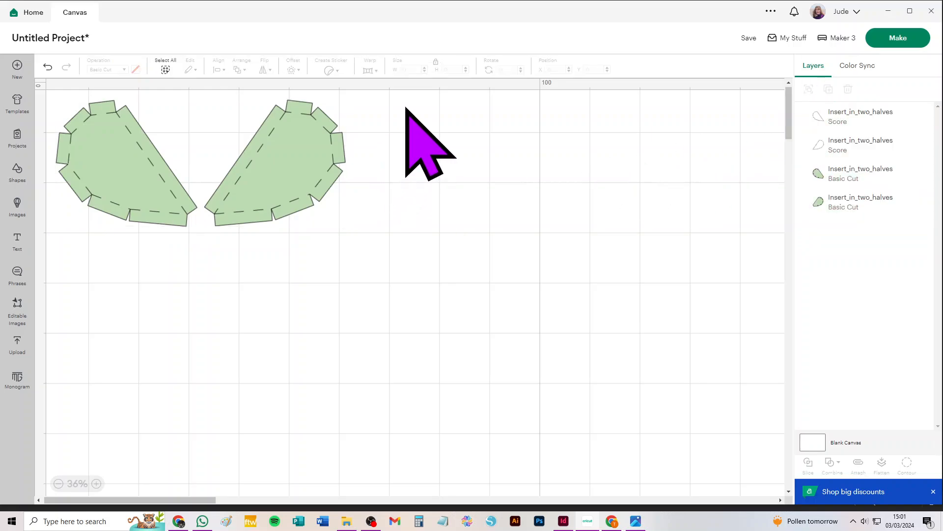
Step: Attach the score lines of each insert half to its own cut shape, right half first
left_click_drag(328, 185, 524, 214)
key("ctrl+z")
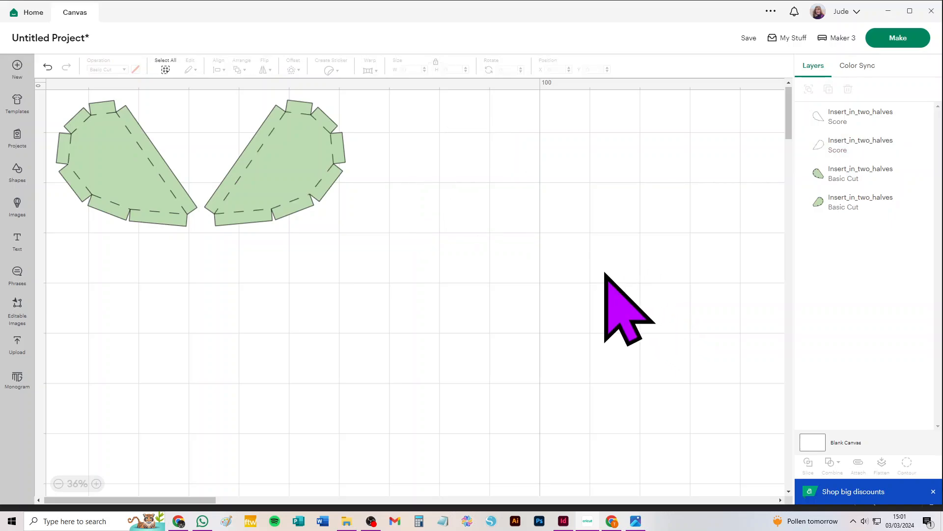
left_click_drag(407, 100, 250, 220)
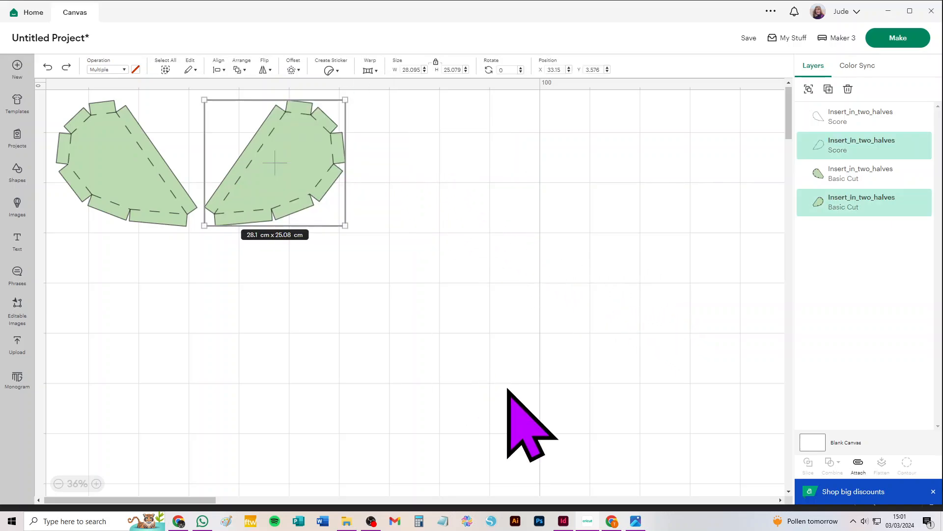
left_click(859, 463)
left_click(99, 142)
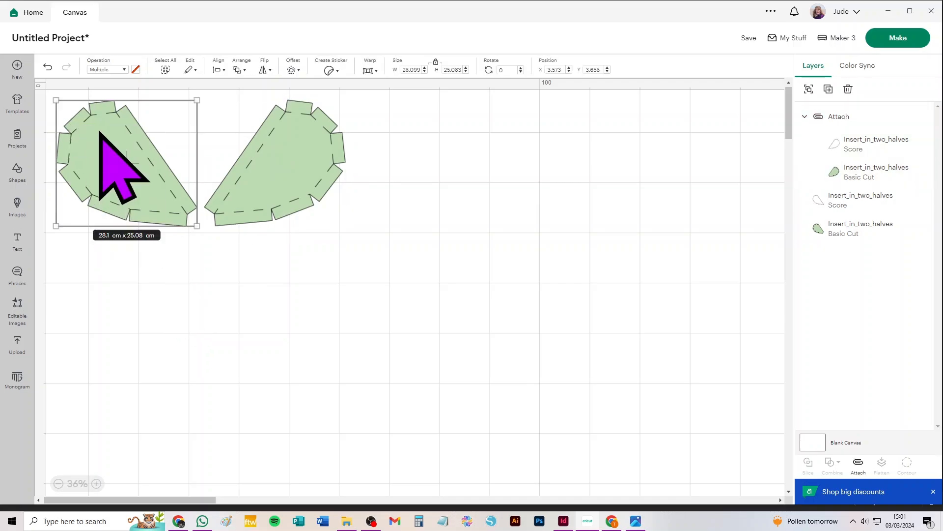
left_click(858, 463)
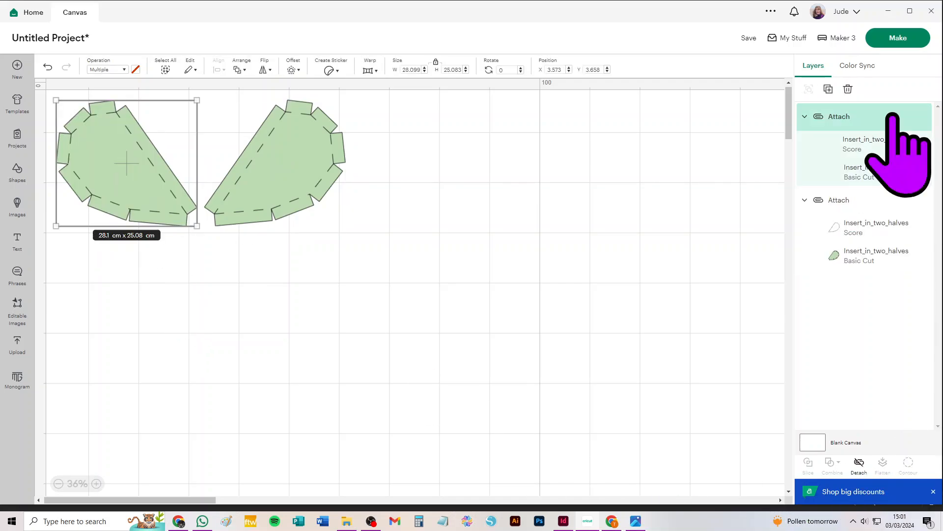
Step: Open the mat preparation and preview the insert halves at the 30.5 cm square and 29.7 cm wide (A3) material sizes
left_click(904, 39)
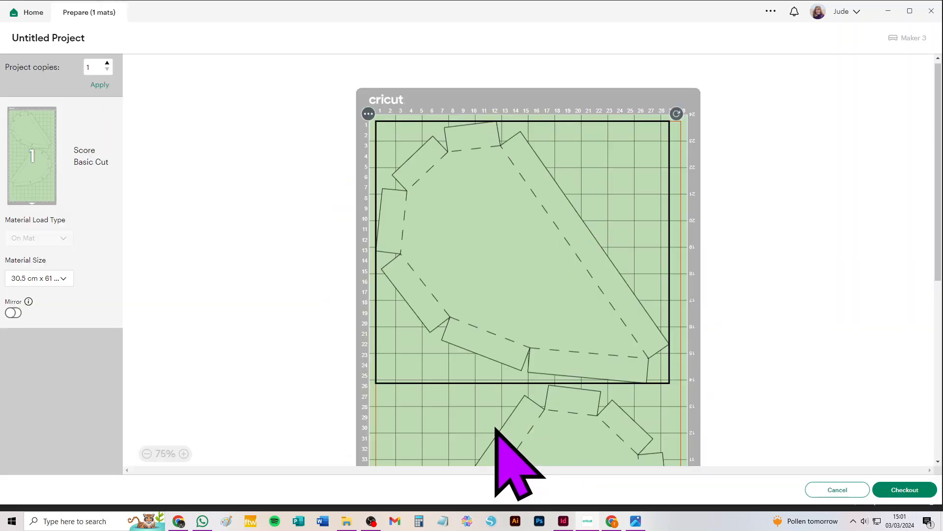
left_click(36, 280)
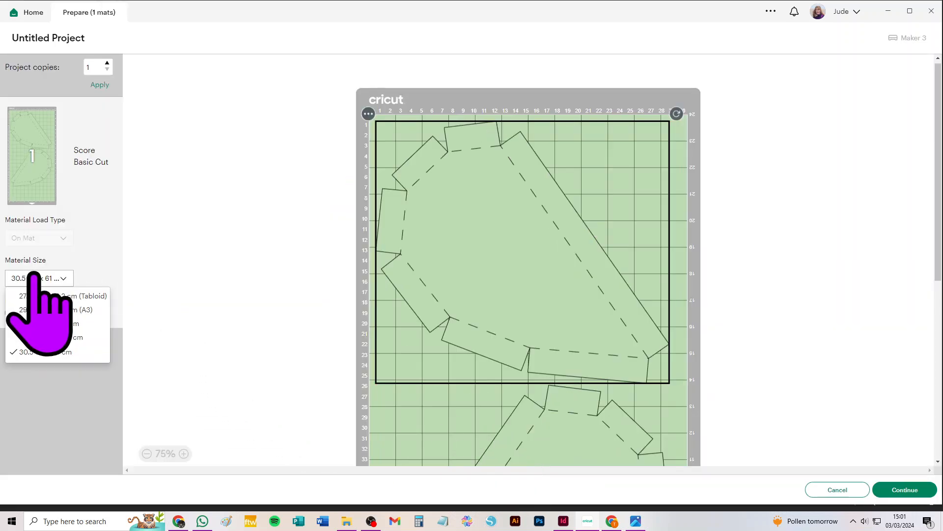
left_click(49, 323)
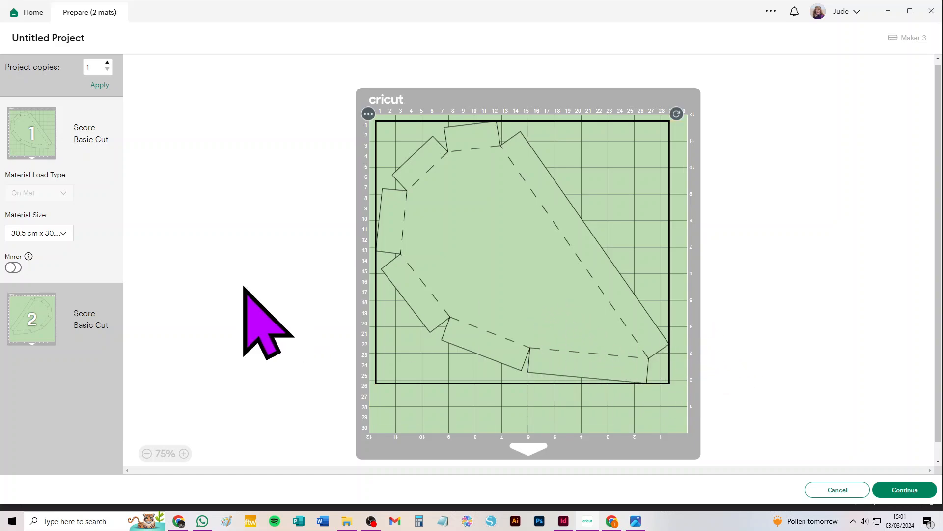
left_click(49, 234)
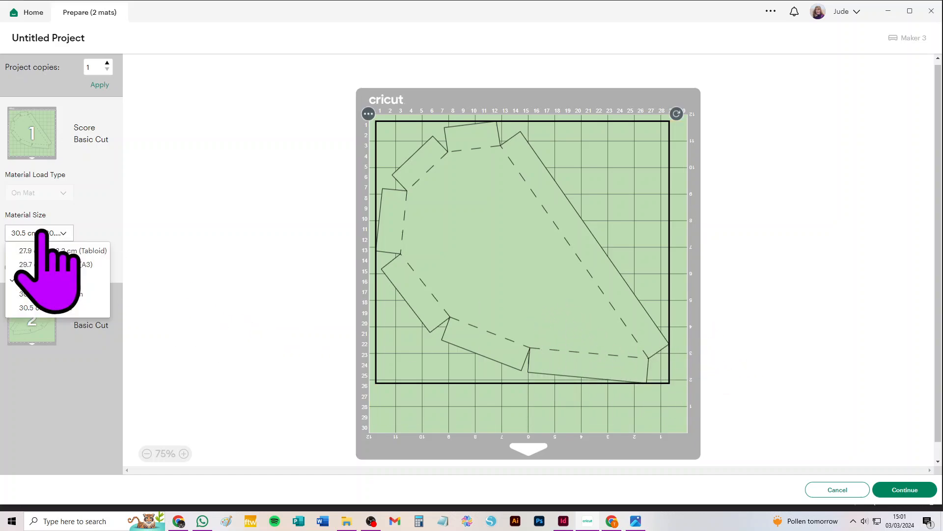
left_click(33, 264)
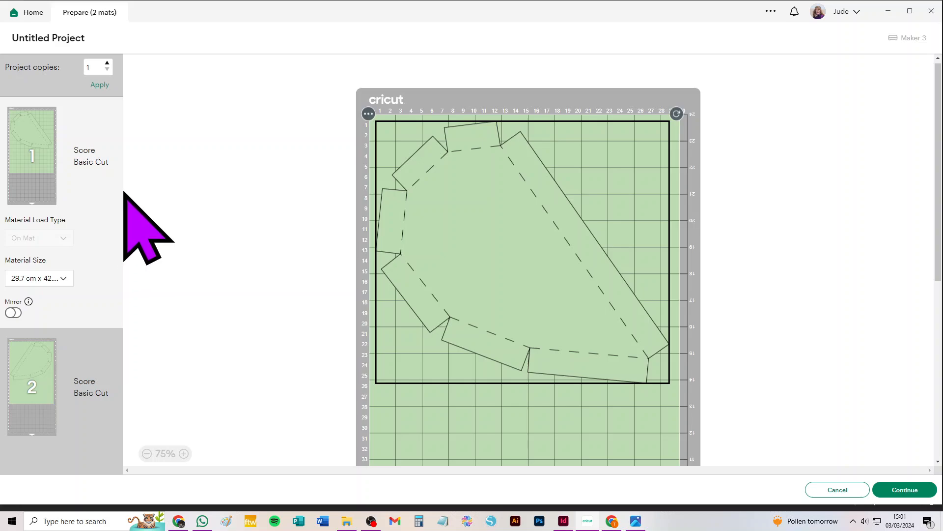
Step: Rotate the insert half upright into the upper-left corner of mat 1, check the remaining material, and return to the canvas
left_click_drag(677, 114, 701, 227)
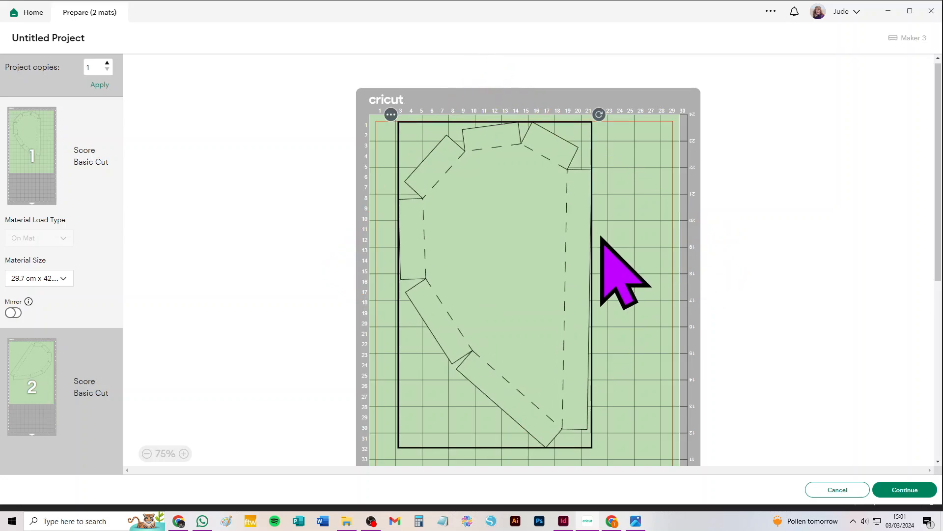
left_click_drag(509, 226, 469, 199)
scroll(600, 229, "down", 7)
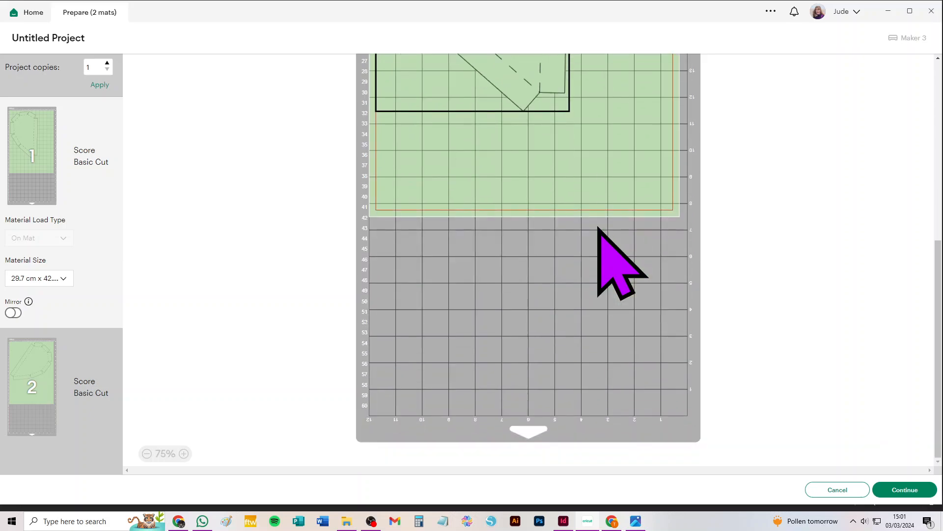
scroll(600, 230, "up", 7)
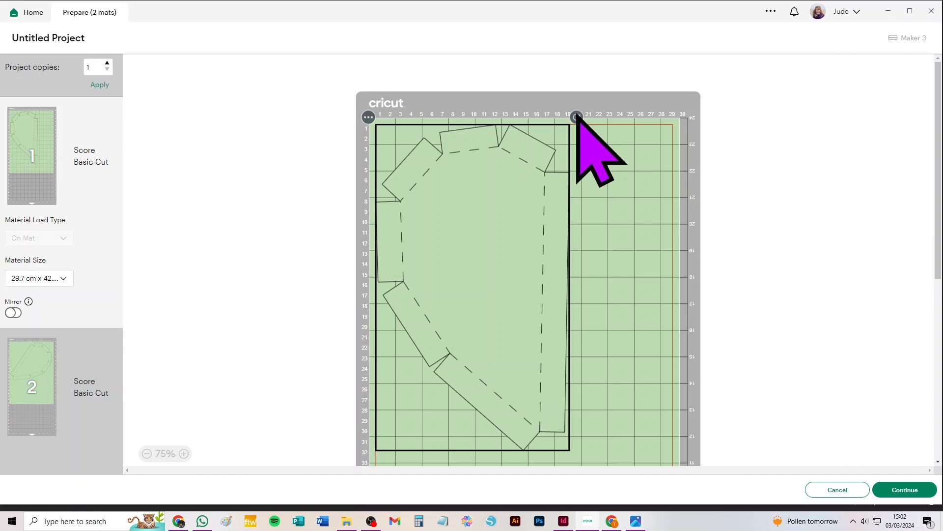
left_click(835, 488)
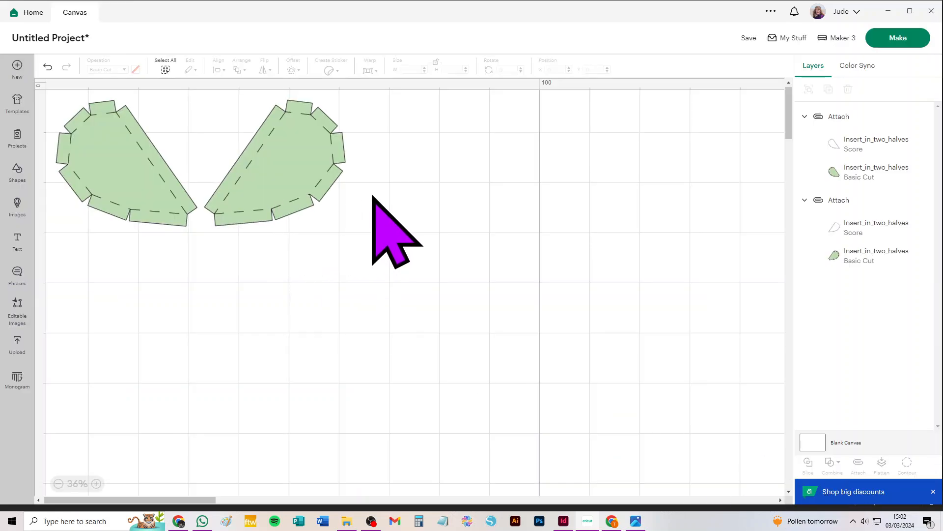
Step: Delete both insert halves from the canvas and add the uploaded grey 6 cm base walls design
left_click_drag(412, 131, 143, 216)
key("Delete")
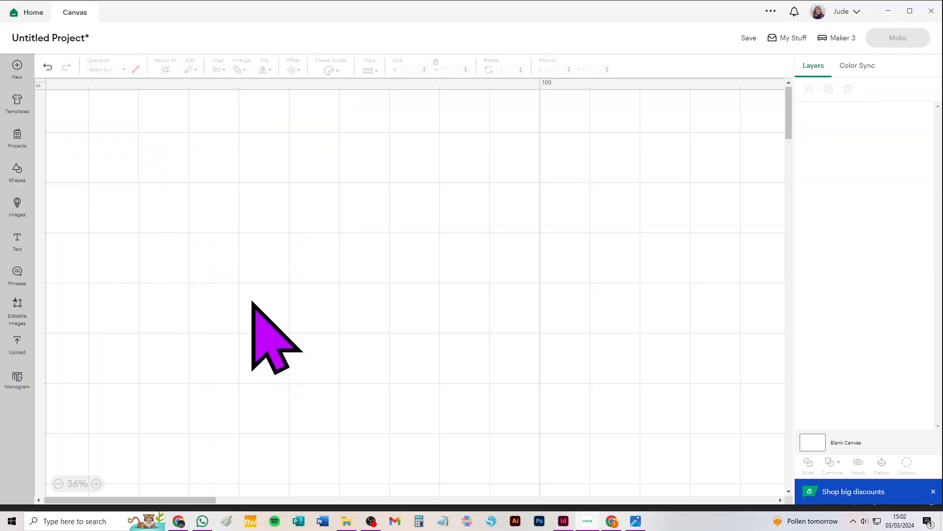
left_click(18, 339)
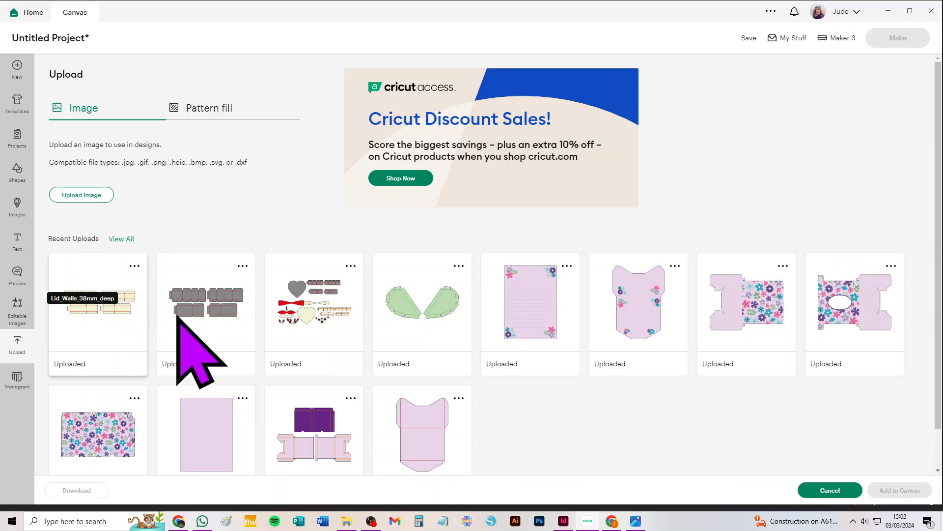
left_click(204, 305)
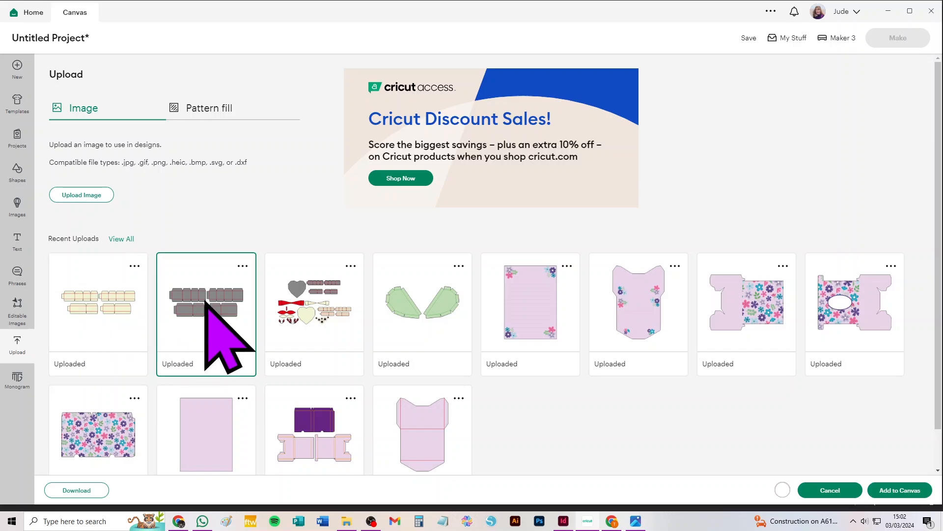
left_click(898, 489)
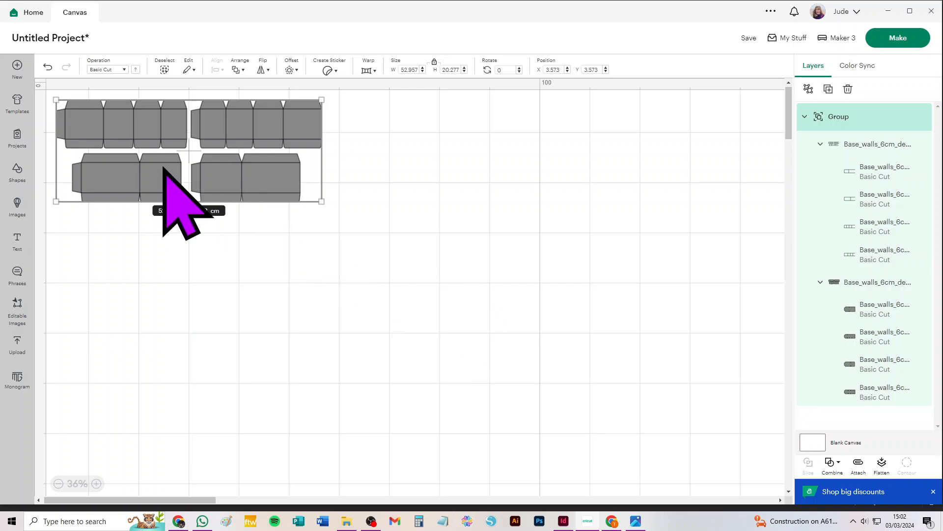
scroll(228, 185, "up", 3)
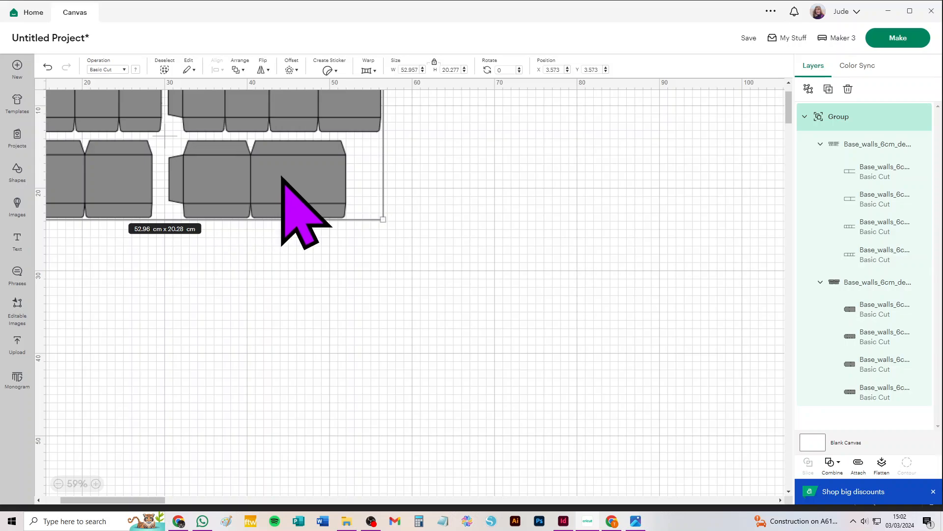
Step: Move the grey base walls design to a clear canvas area and set its fold-line group to Score
left_click_drag(306, 179, 476, 294)
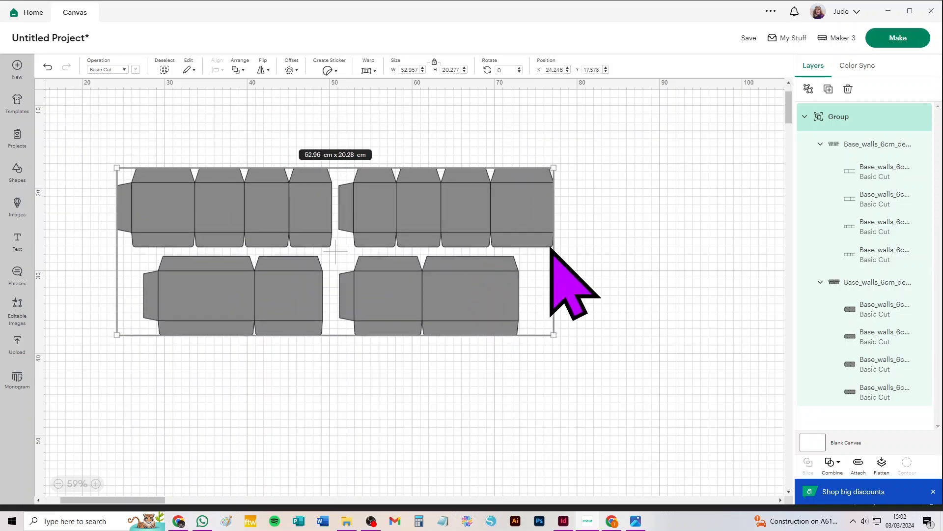
left_click(870, 144)
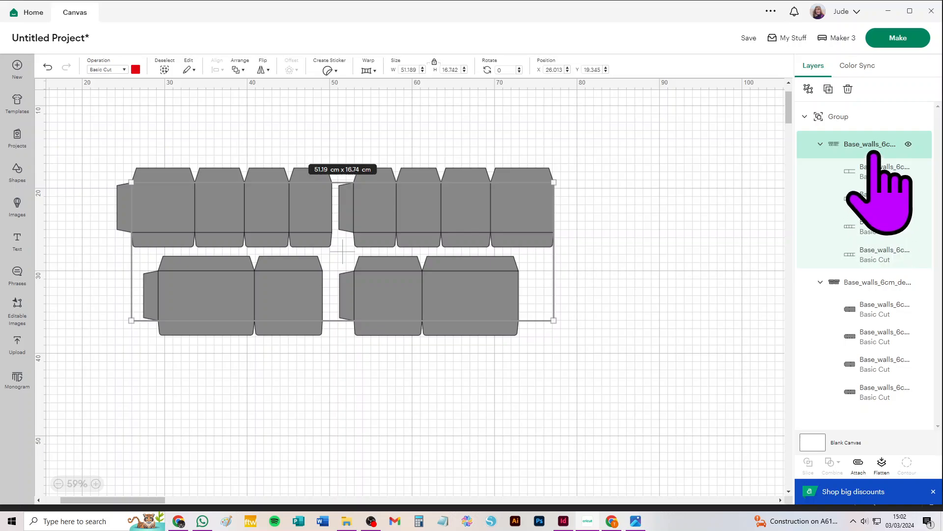
left_click(104, 70)
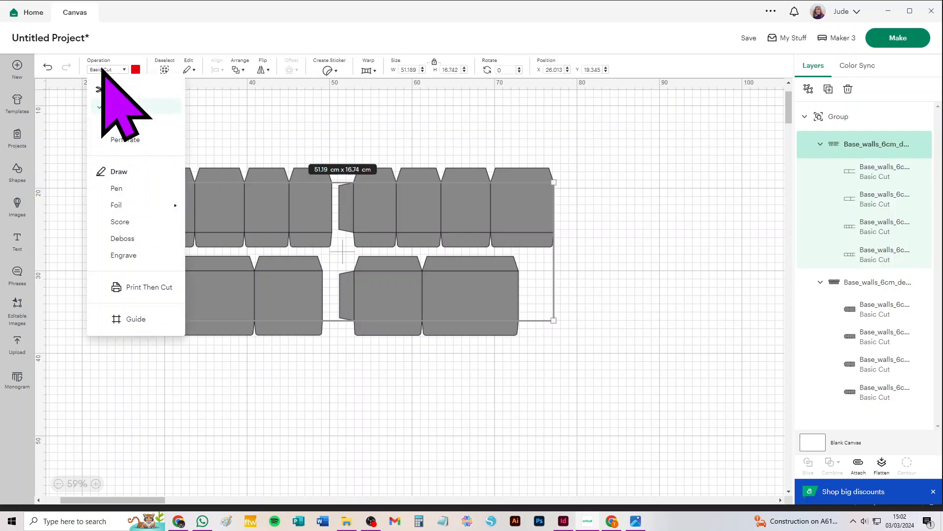
left_click(126, 221)
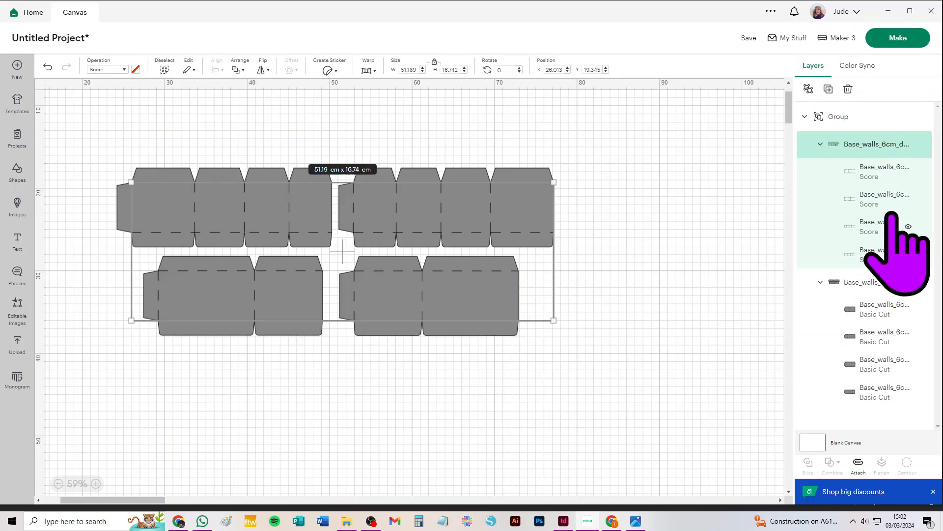
Step: Ungroup the base walls' score lines, the cut shapes and the overall group into separate layers
left_click(809, 89)
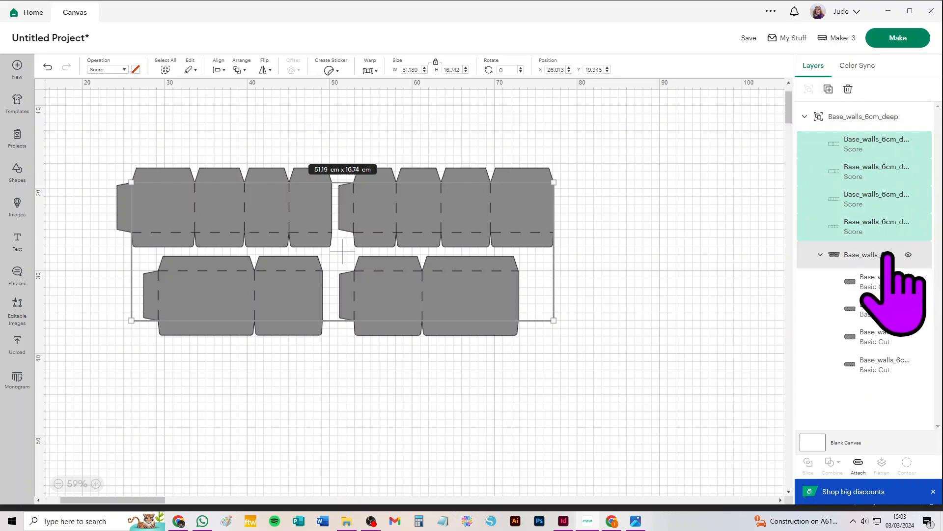
left_click(884, 254)
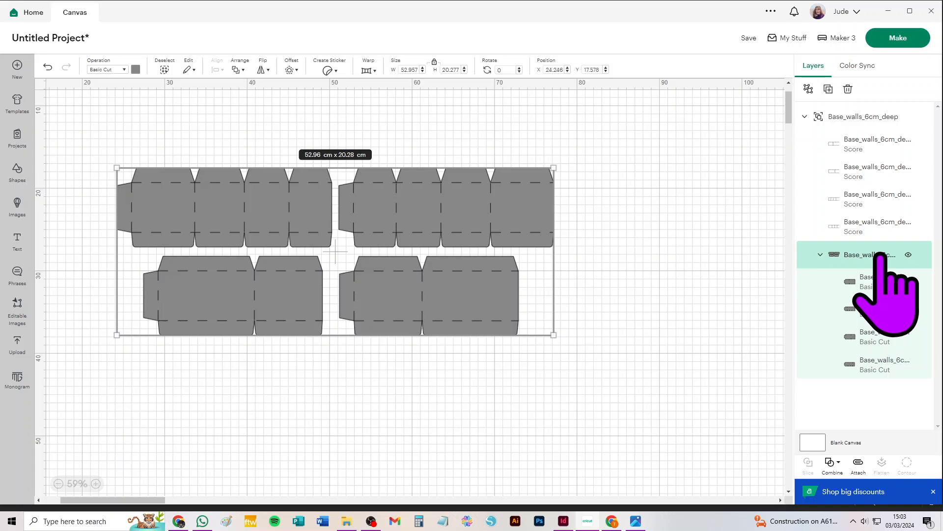
left_click(808, 89)
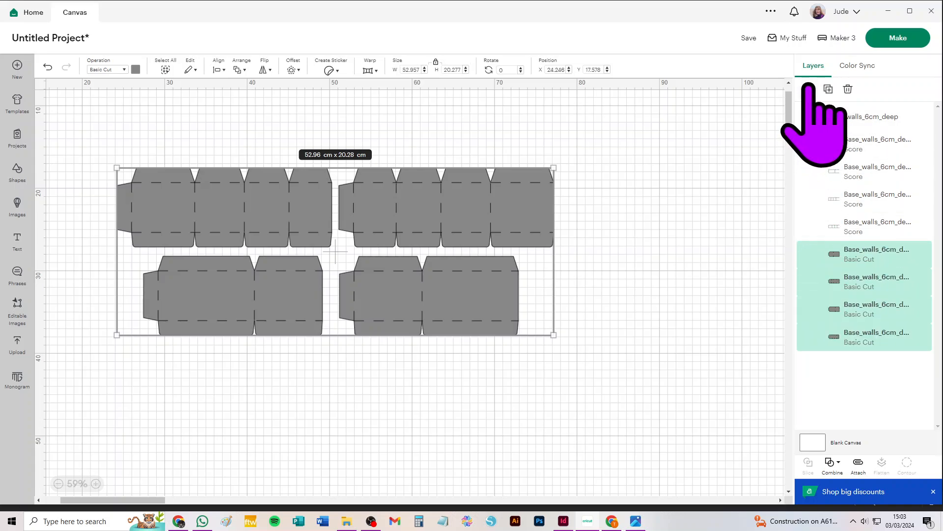
left_click(166, 69)
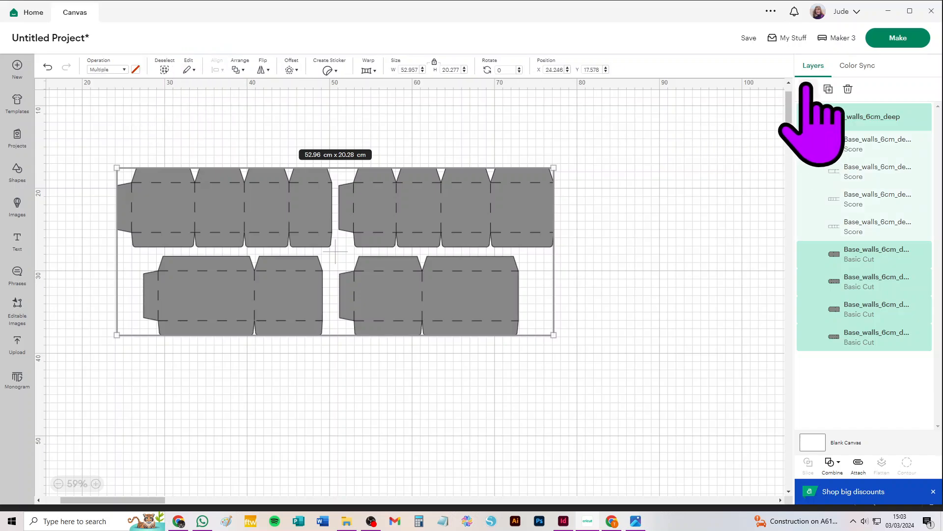
left_click(808, 89)
Step: Attach the score lines of each of the four base wall pieces to its own cut shape: upper right, upper left, lower left, lower right
left_click_drag(627, 127, 382, 232)
key("ctrl+alt+a")
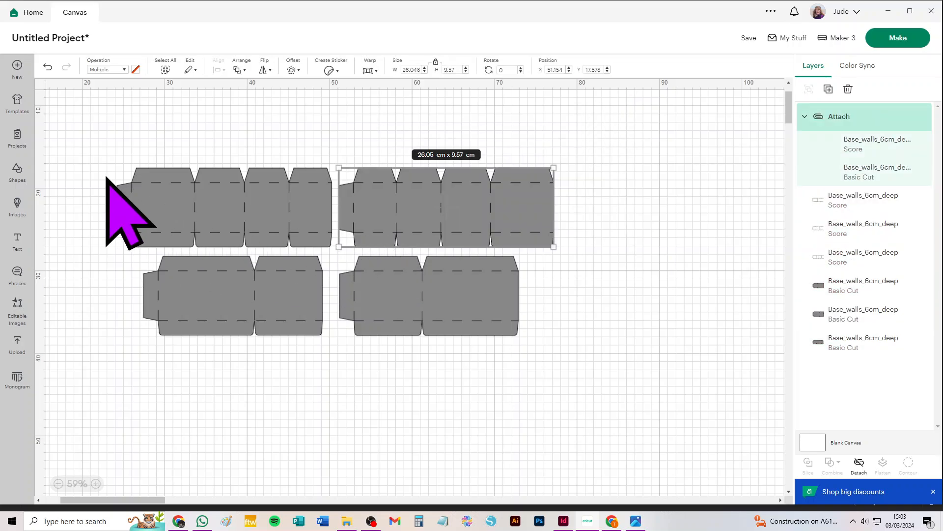
left_click_drag(106, 143, 331, 274)
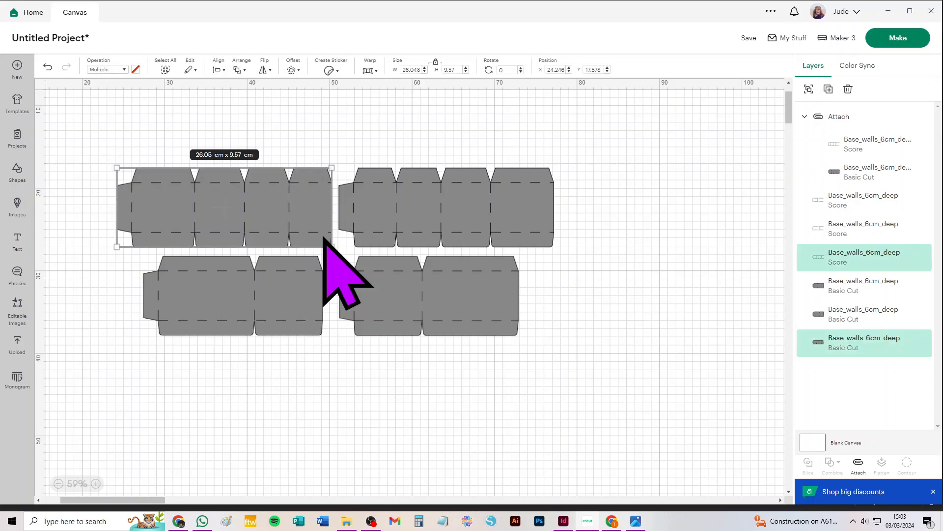
key("ctrl+alt+a")
left_click_drag(116, 370, 326, 252)
key("ctrl+alt+a")
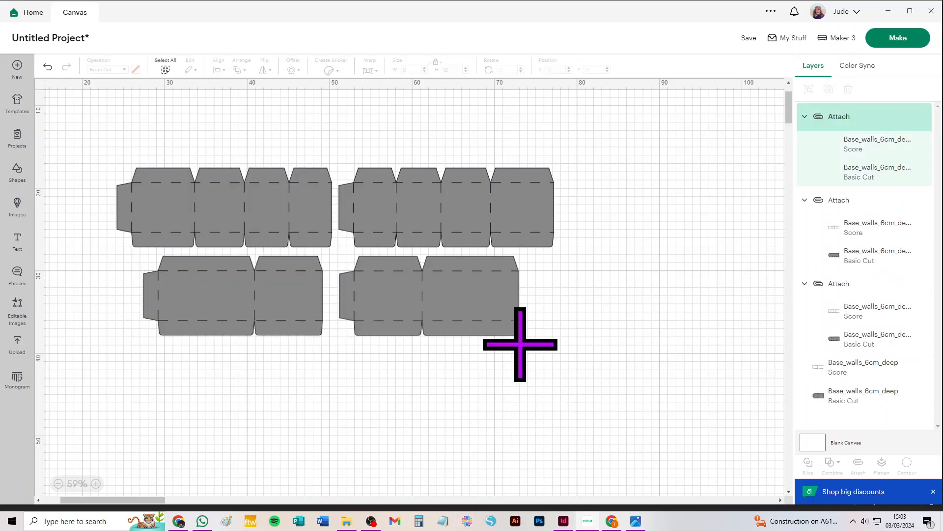
left_click_drag(581, 354, 335, 252)
key("ctrl+alt+a")
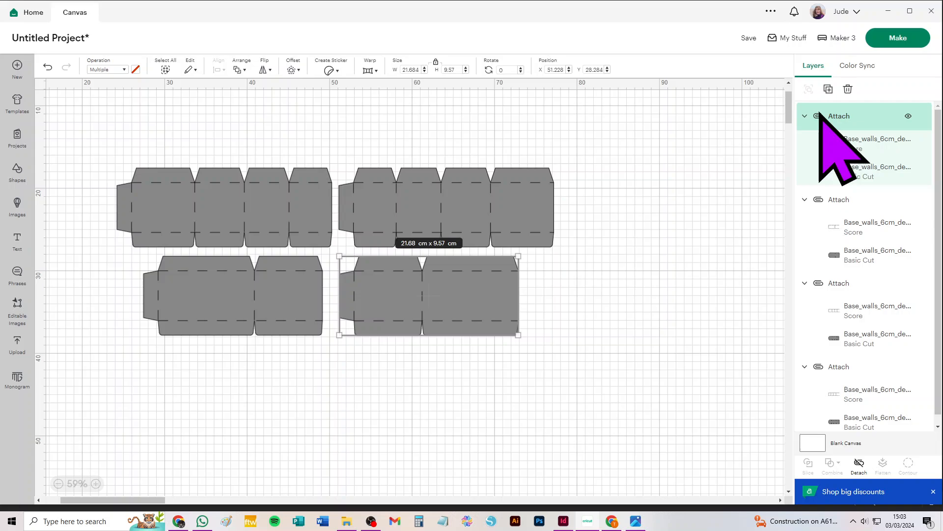
Step: Preview the base walls on the mats at 21 x 29.7 cm (A4) and 21.6 x 27.9 cm (Letter) material sizes, and return to the canvas
left_click(889, 38)
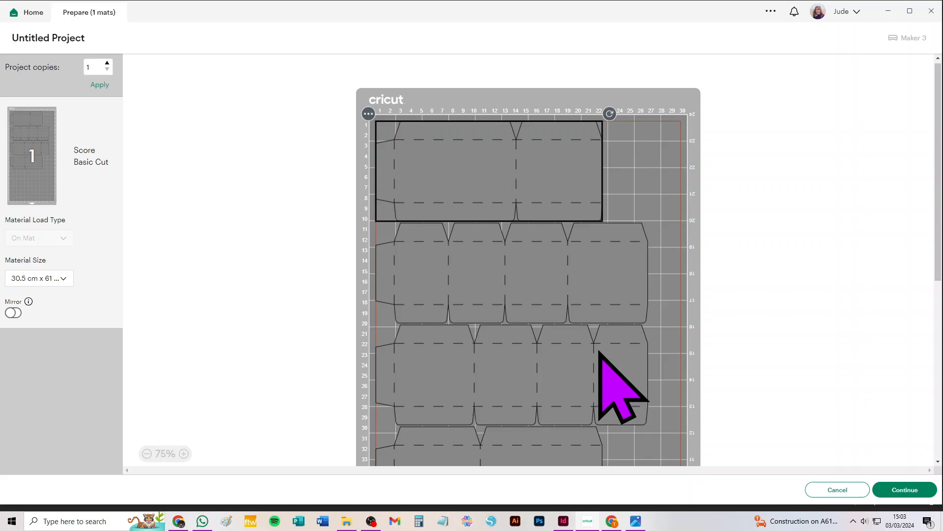
left_click(47, 279)
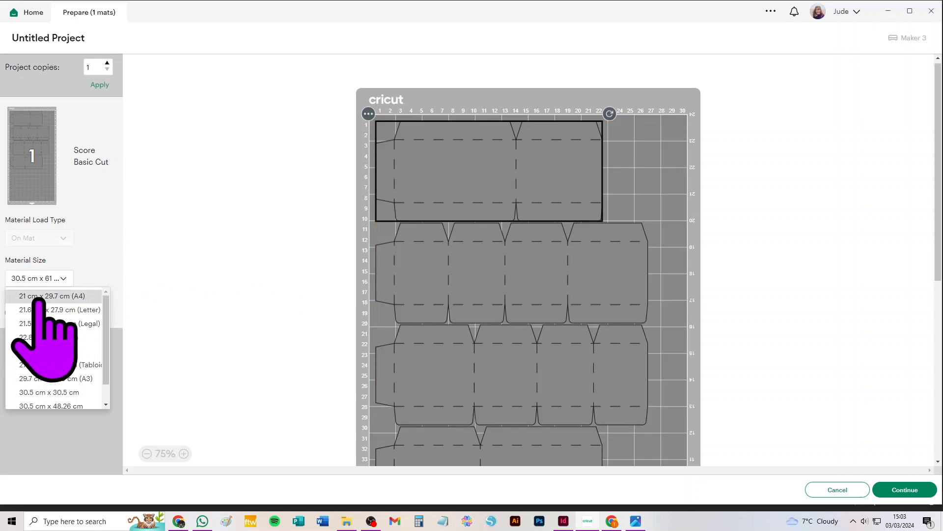
left_click(40, 295)
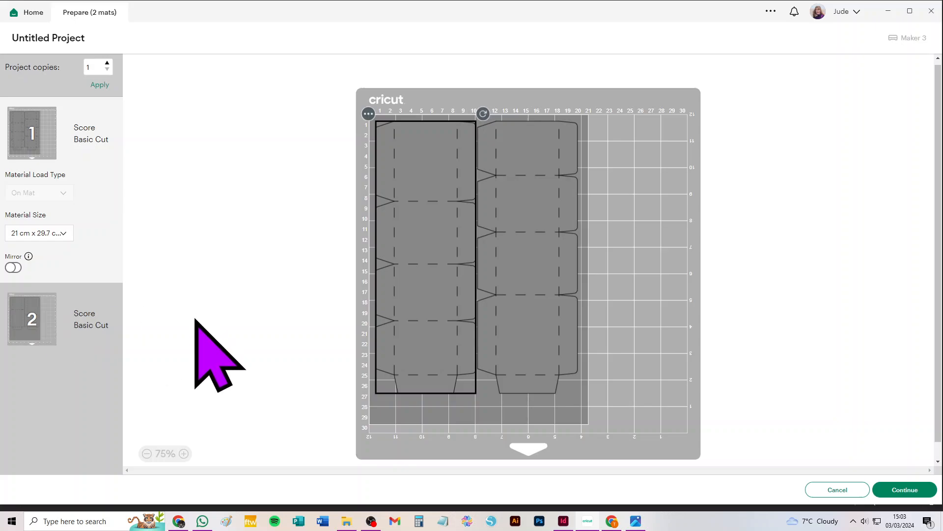
left_click(20, 234)
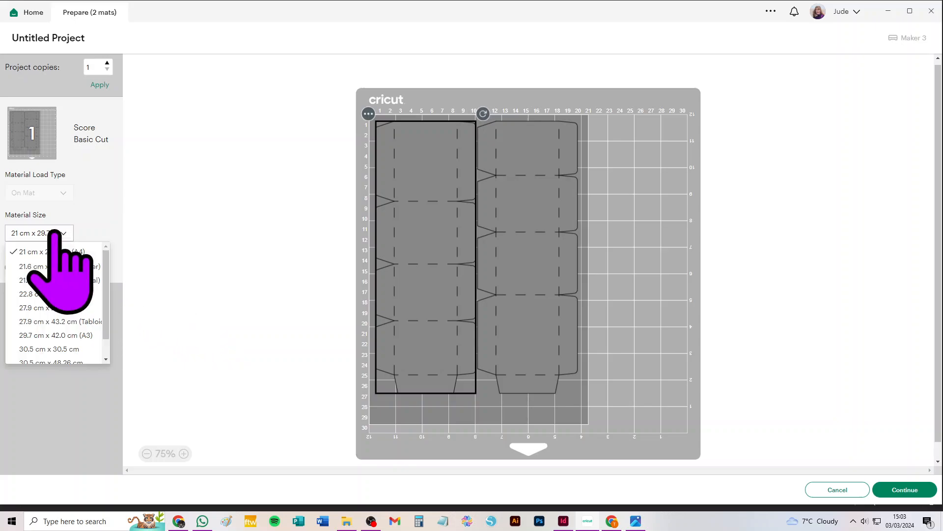
left_click(63, 267)
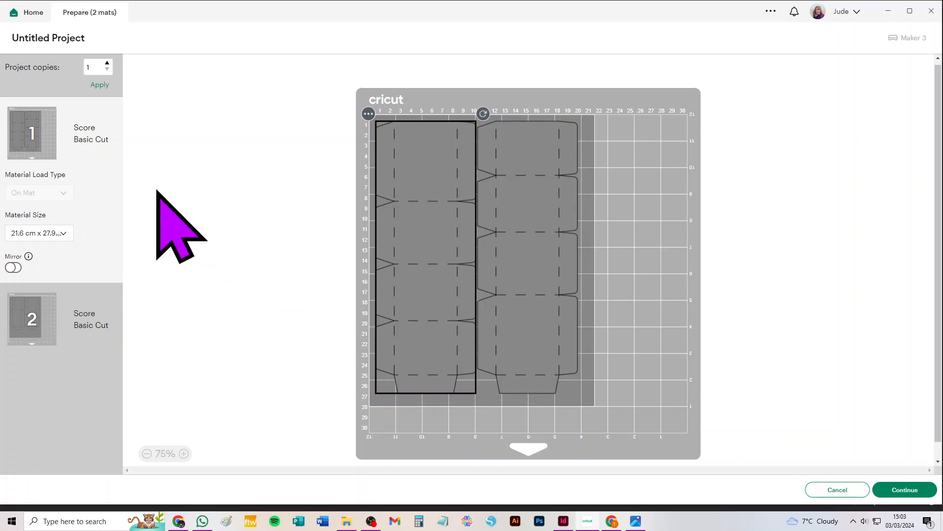
left_click(54, 233)
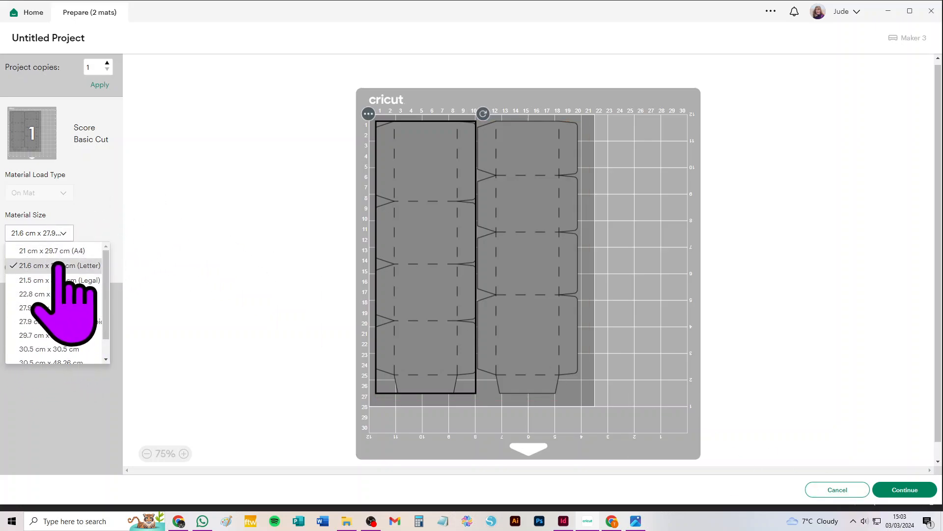
left_click(20, 251)
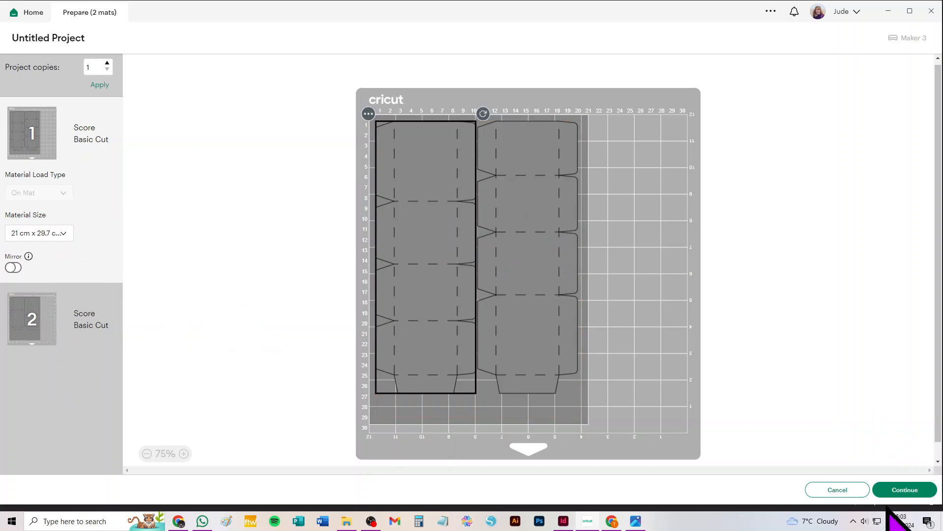
left_click(848, 488)
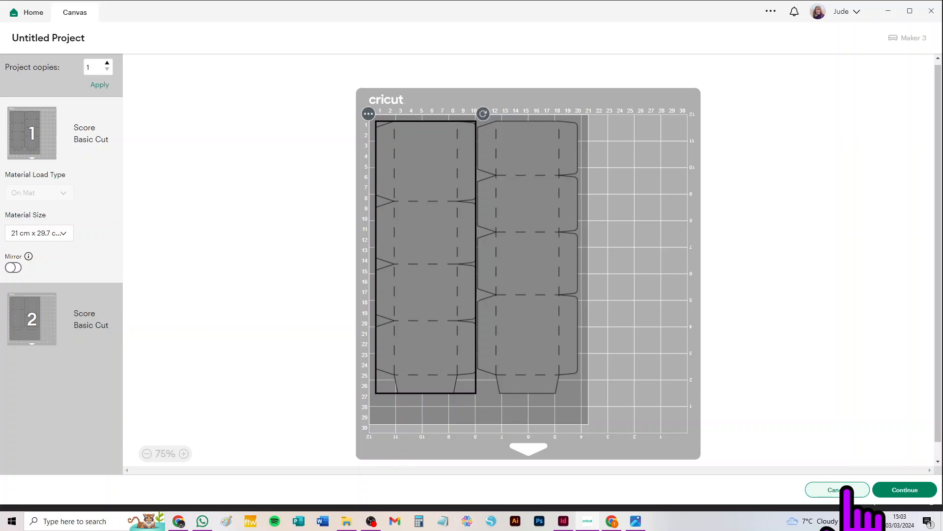
Step: Delete the base walls, add the uploaded cream 38 mm lid walls design and select its fold-line group
key("ctrl+a")
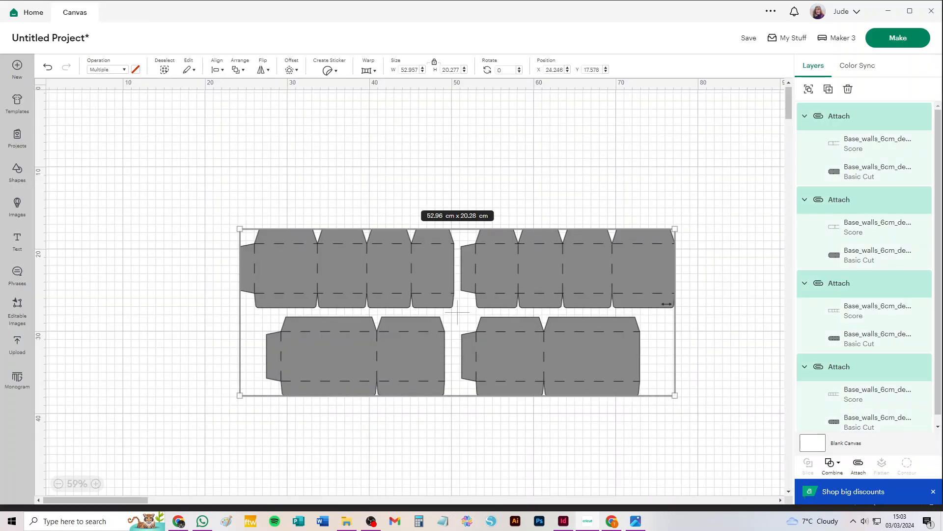
key("Delete")
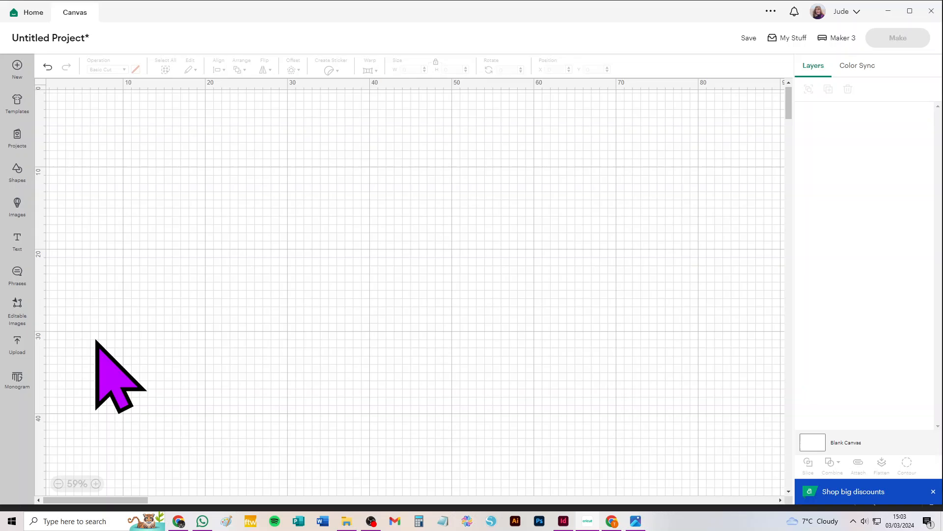
left_click(17, 344)
left_click(141, 295)
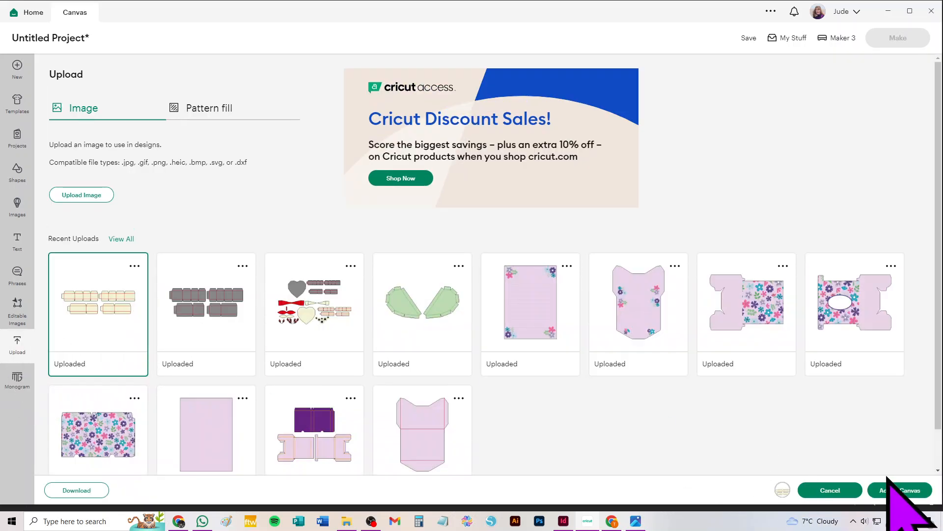
left_click(899, 490)
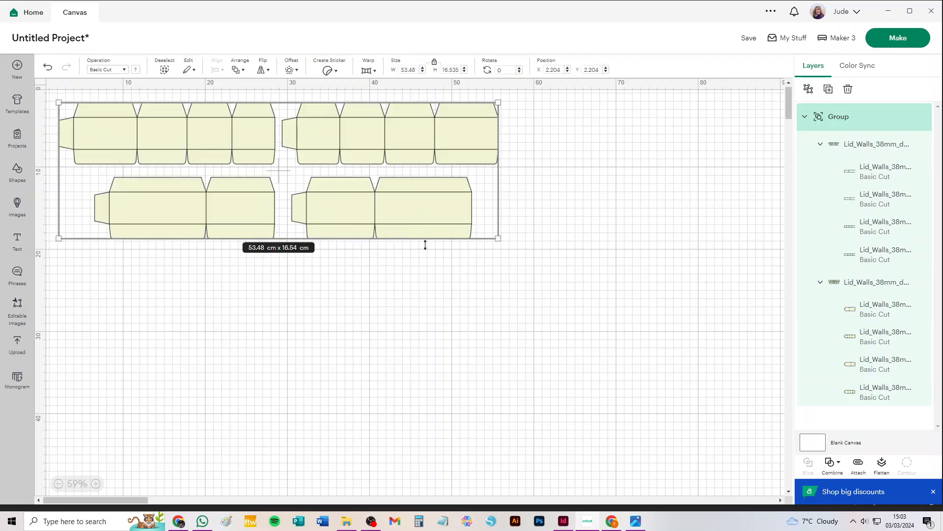
left_click(875, 144)
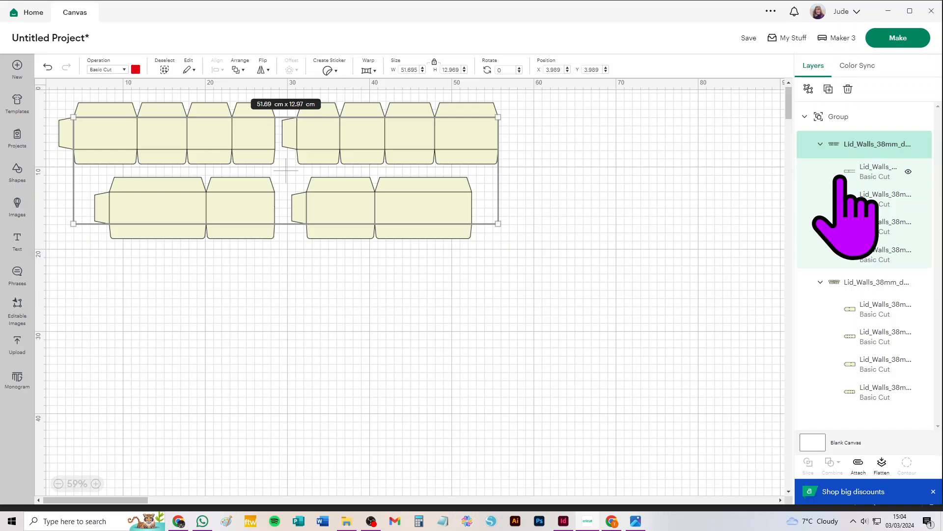
Step: Switch to InDesign, review the supplied box and lid wall depths on page 1 of the instructions, and return to Cricut Design Space
left_click(563, 522)
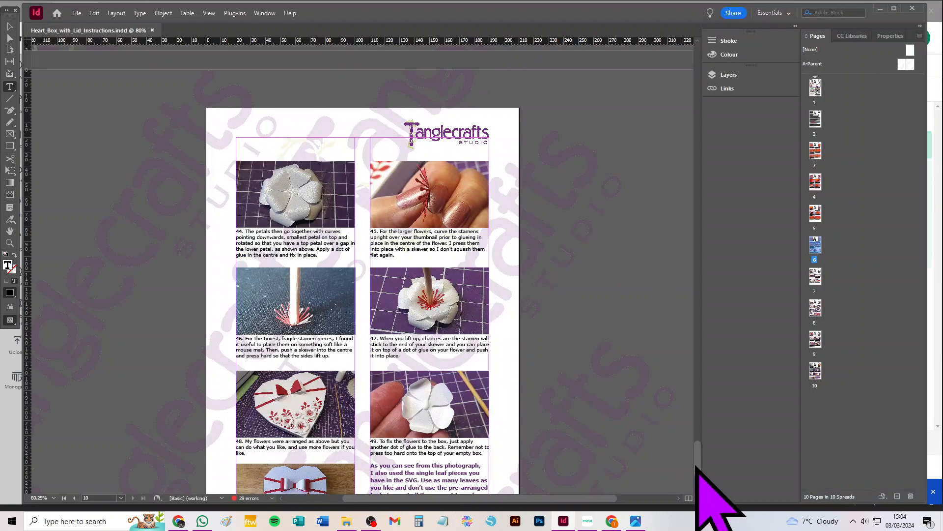
left_click_drag(698, 459, 699, 59)
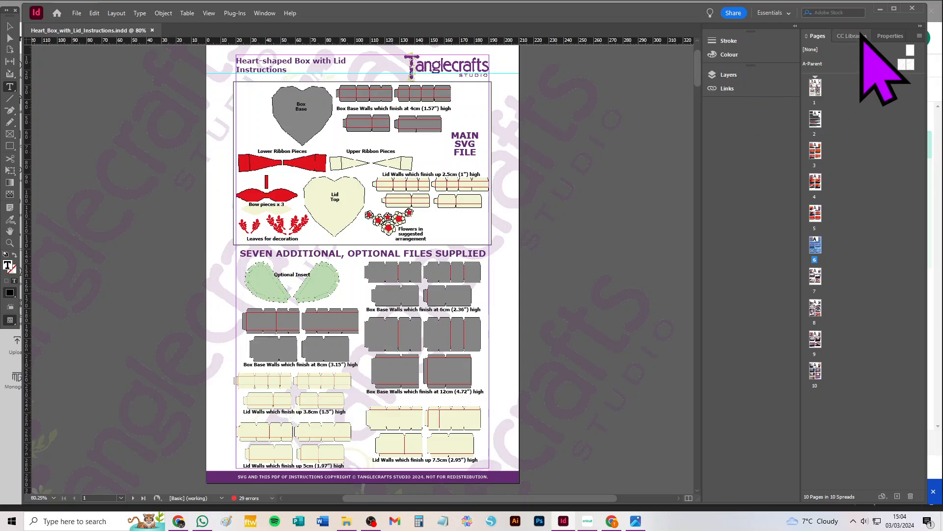
left_click(880, 8)
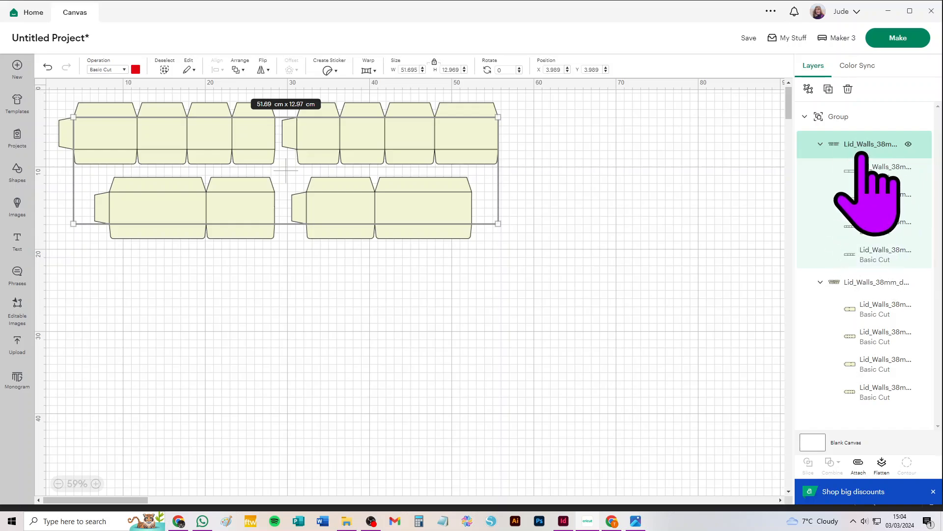
Step: Set the lid walls' fold lines to Score and ungroup the design completely into separate score and cut layers
left_click(101, 69)
left_click(120, 221)
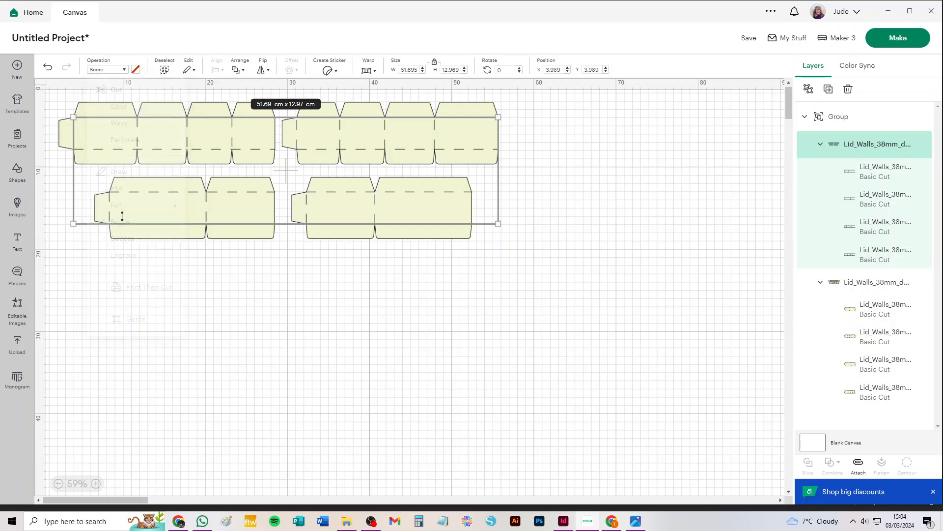
left_click(809, 88)
left_click(867, 254)
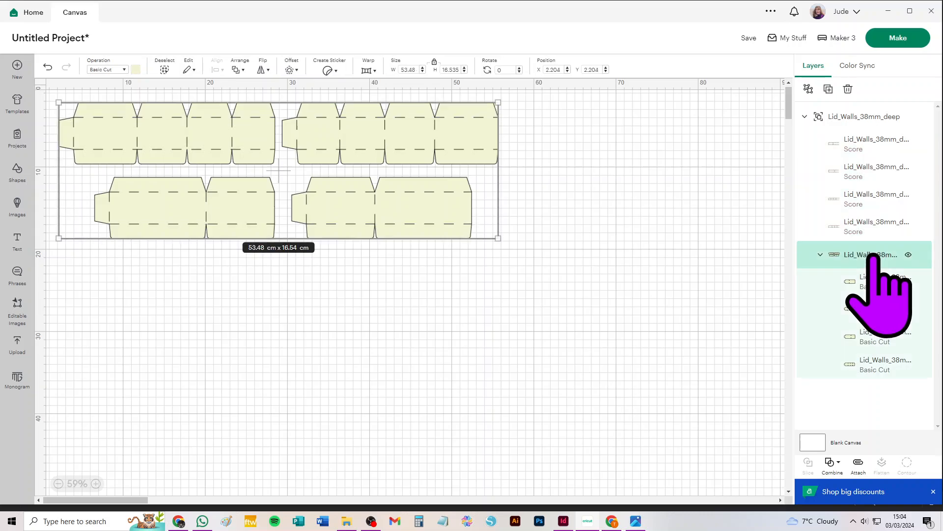
left_click(808, 88)
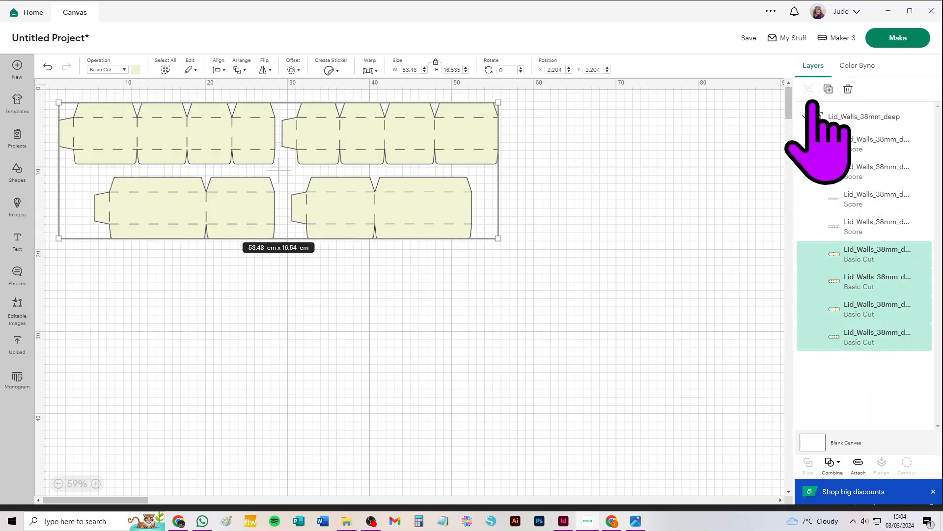
left_click(856, 113)
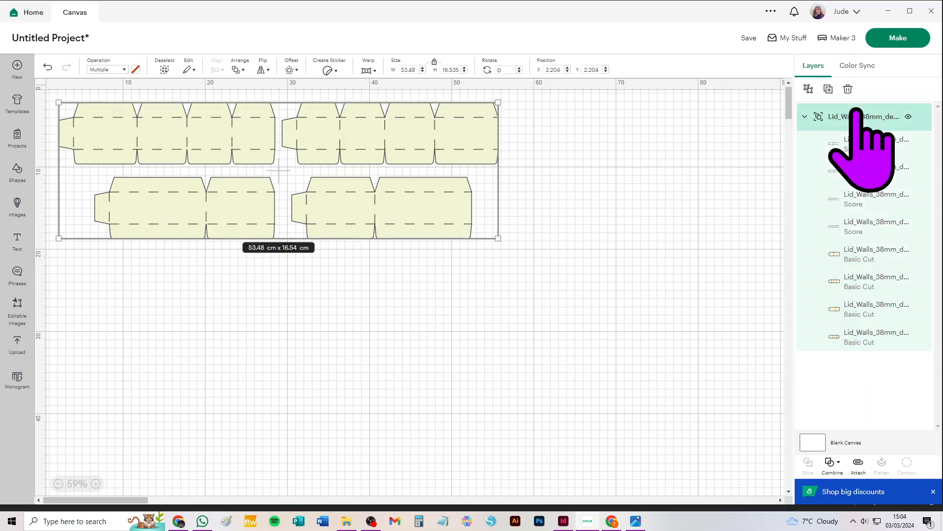
left_click(809, 88)
Step: Attach the score lines of each of the four lid wall pieces to its own cut shape: upper right, lower right, lower left, upper left
left_click_drag(581, 98, 347, 186)
key("ctrl+alt+a")
left_click_drag(528, 274, 344, 191)
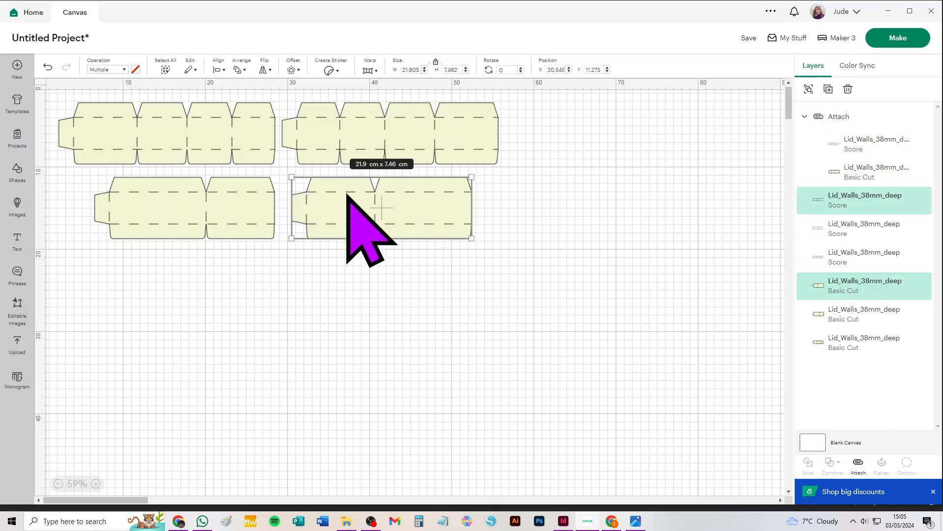
key("ctrl+alt+a")
left_click_drag(242, 272, 113, 197)
key("ctrl+alt+a")
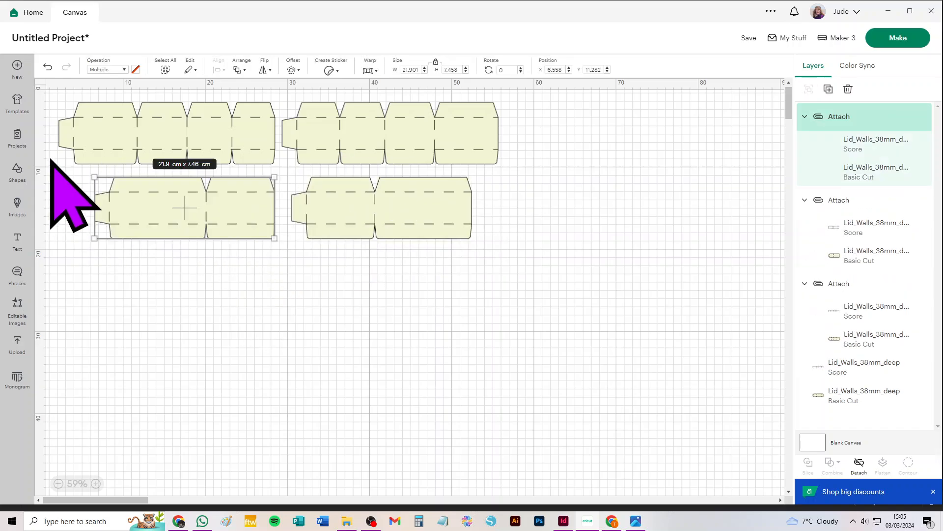
left_click_drag(53, 151, 88, 126)
key("ctrl+alt+a")
Step: Preview the lid walls on the mats at A4 (21 x 29.7 cm) and Letter (21.6 x 27.9 cm) material sizes, and return to the canvas
left_click(532, 323)
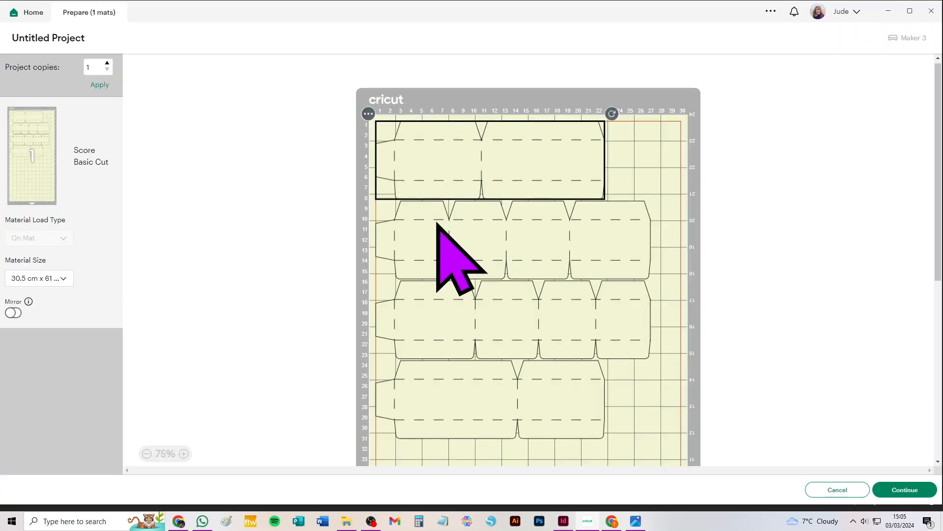
left_click(37, 278)
left_click(32, 297)
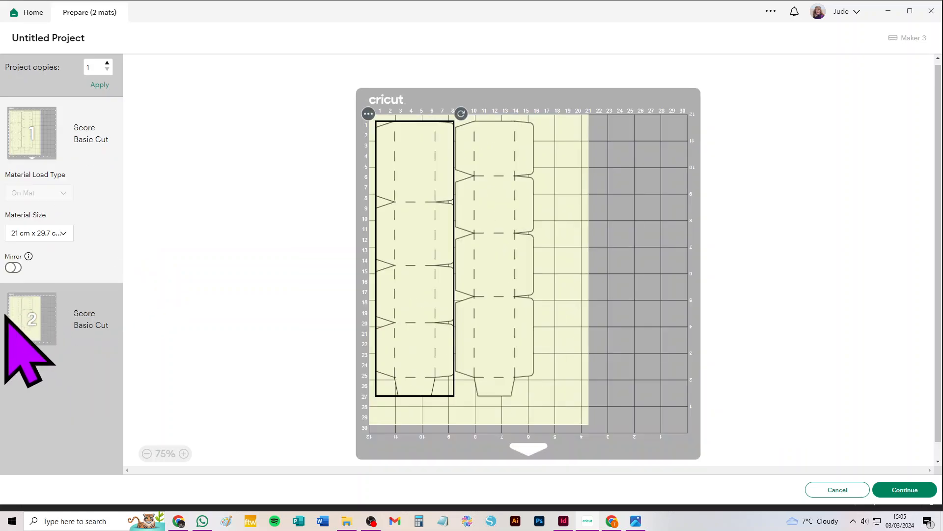
left_click(37, 233)
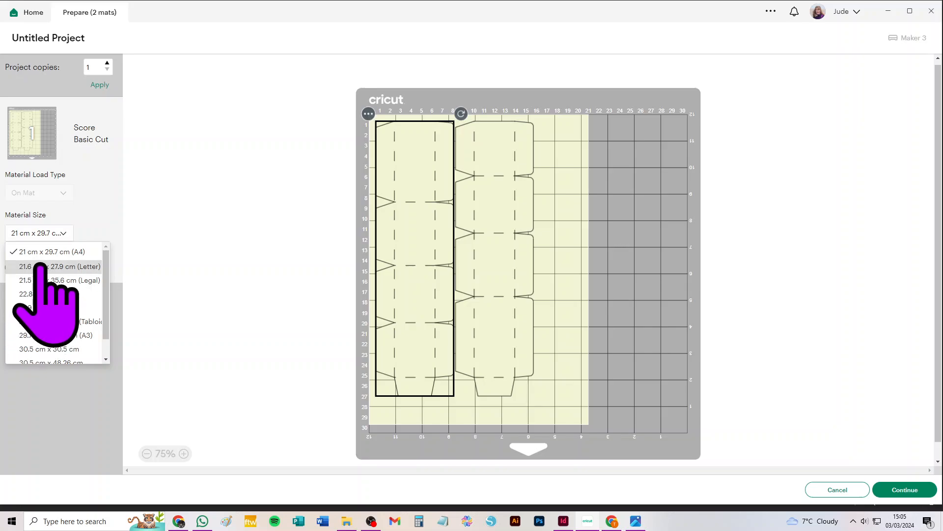
left_click(38, 266)
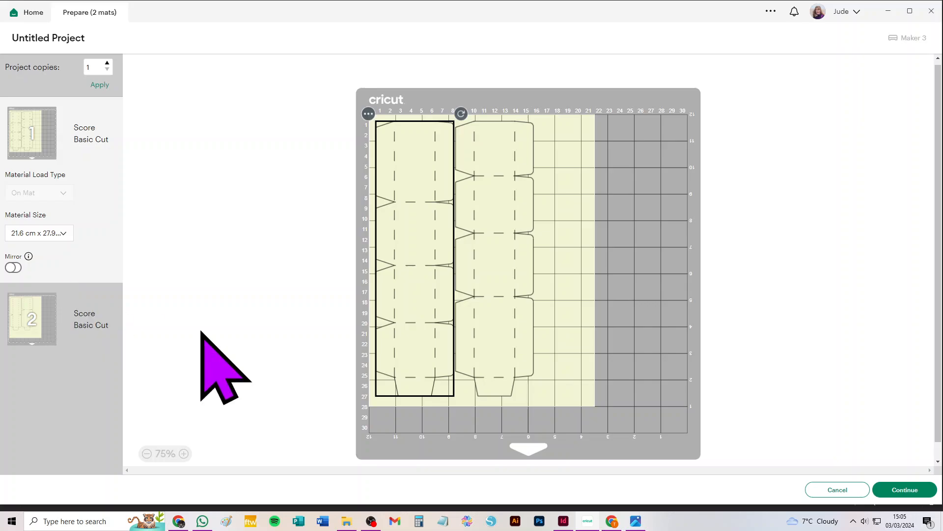
left_click(834, 489)
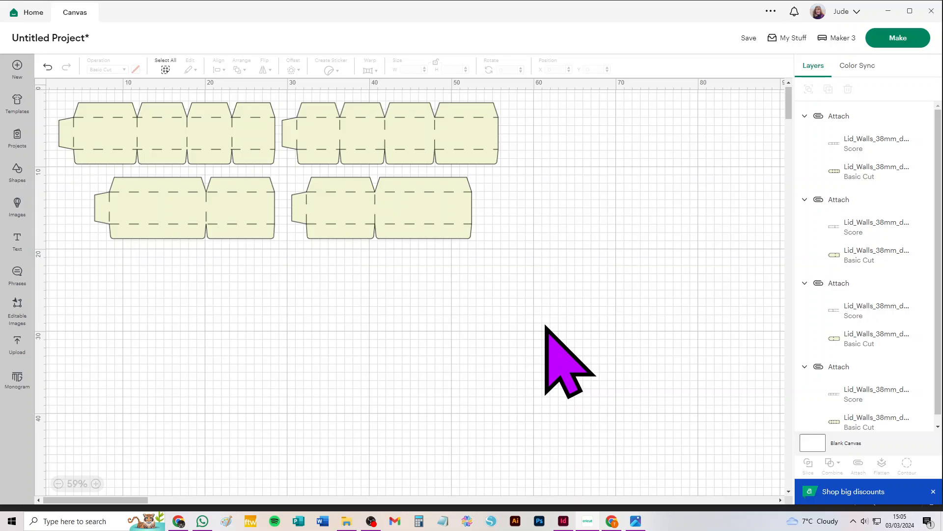